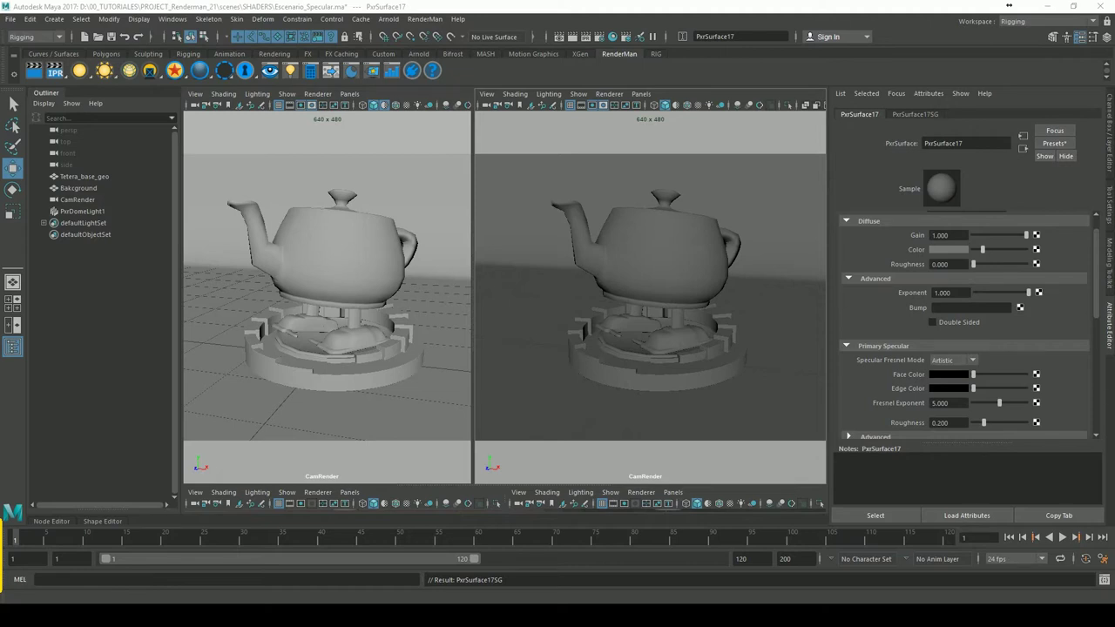
- Select the teapot and bring up the PxrSurface shelf icon's list of RenderMan shader types
{"action": "left_click", "coordinate": [635, 280]}
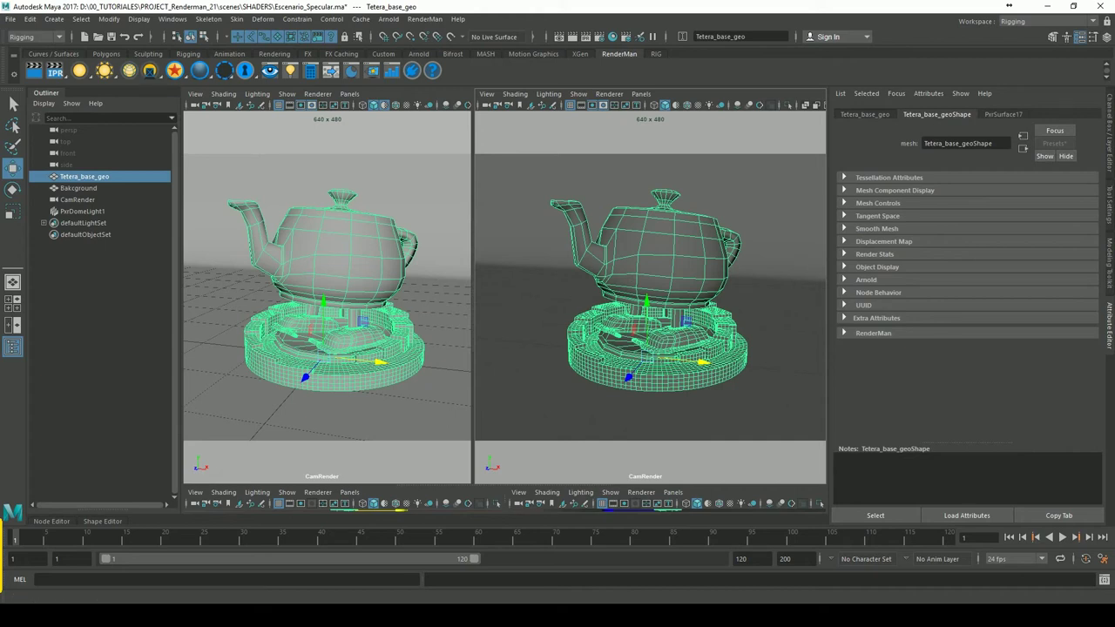
{"action": "right_click", "coordinate": [182, 77]}
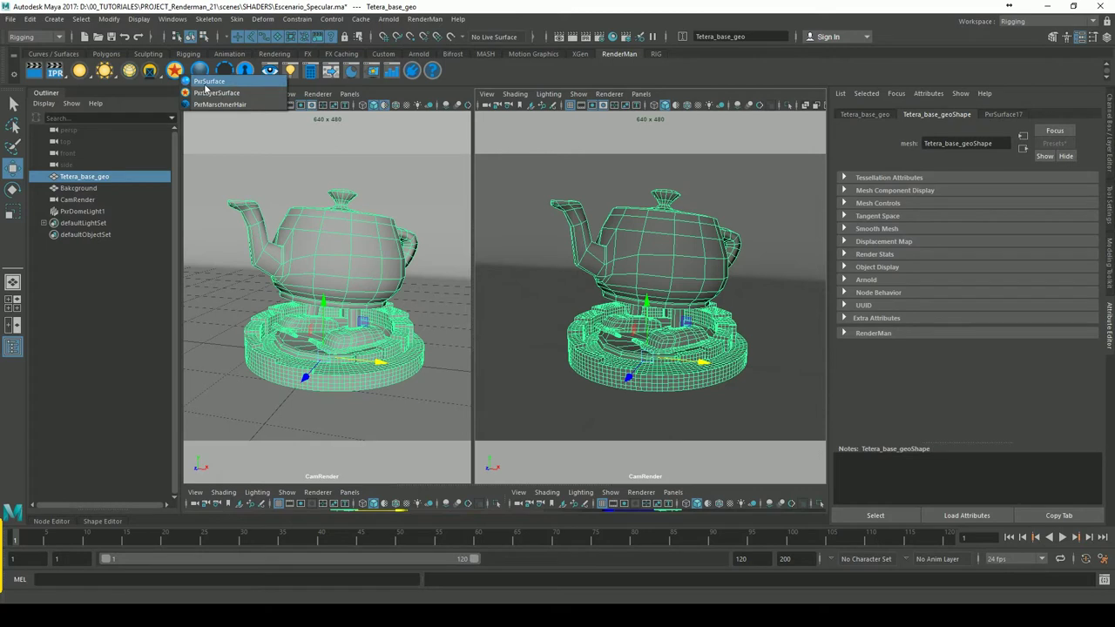
- Assign a new PxrSurface18 shader to the teapot, show its attributes and start IPR
{"action": "left_click", "coordinate": [207, 82]}
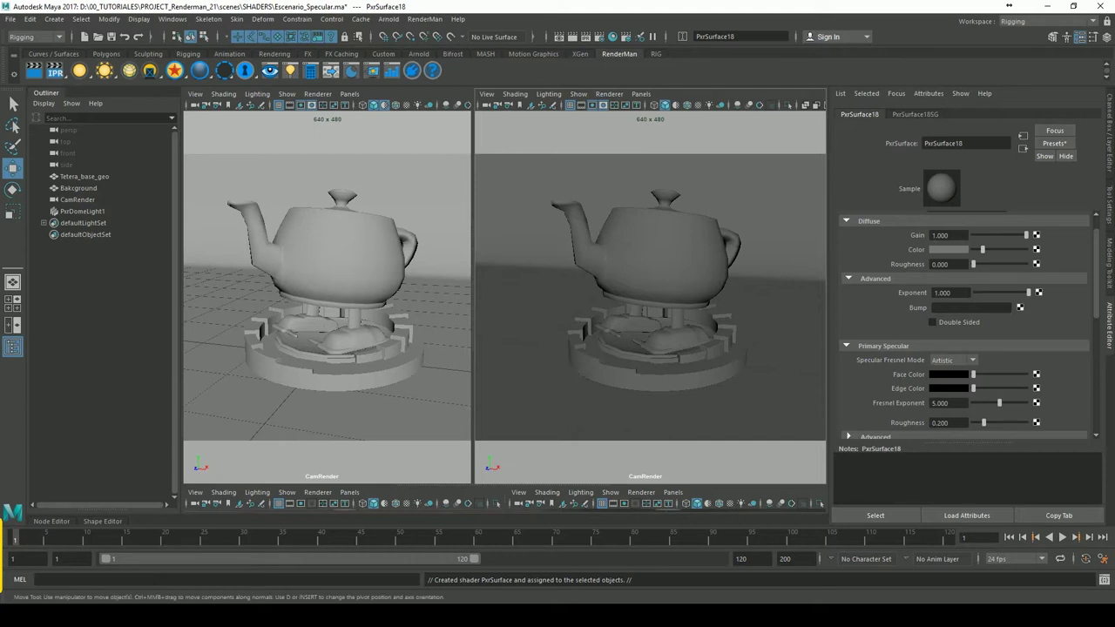
{"action": "key", "text": "ctrl+z"}
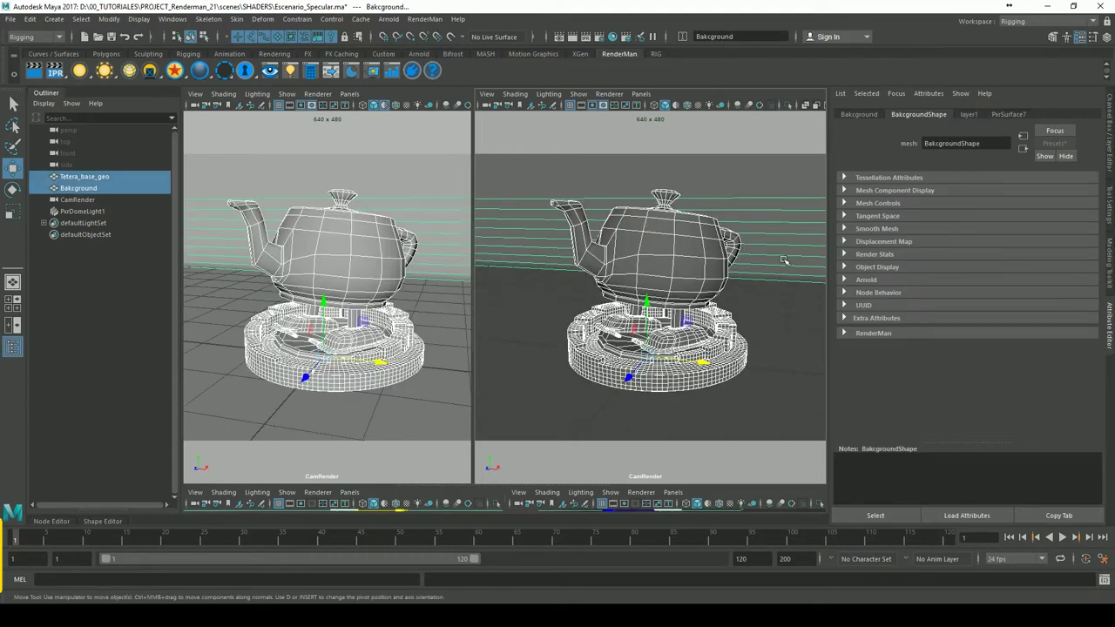
{"action": "left_click", "coordinate": [784, 260]}
{"action": "left_click", "coordinate": [677, 283]}
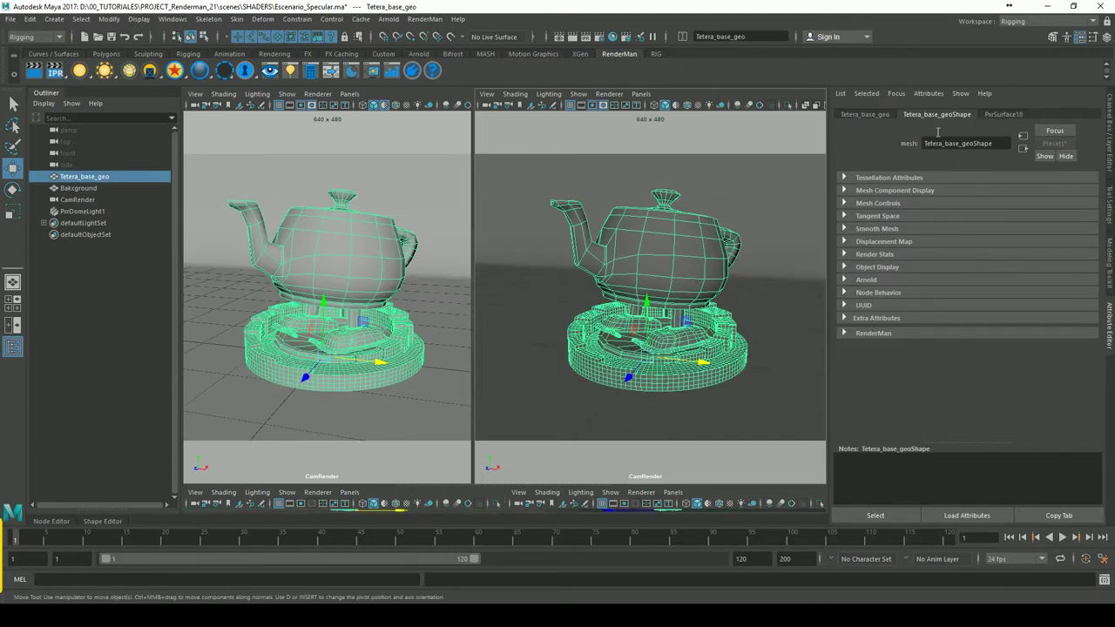
{"action": "left_click", "coordinate": [1019, 115]}
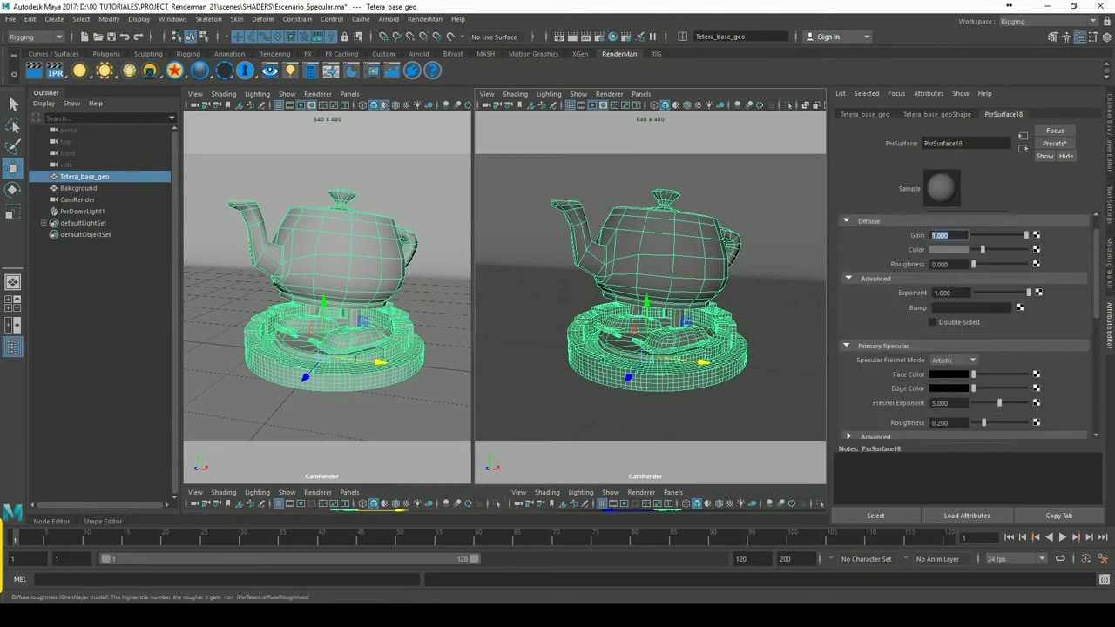
{"action": "left_click", "coordinate": [56, 71]}
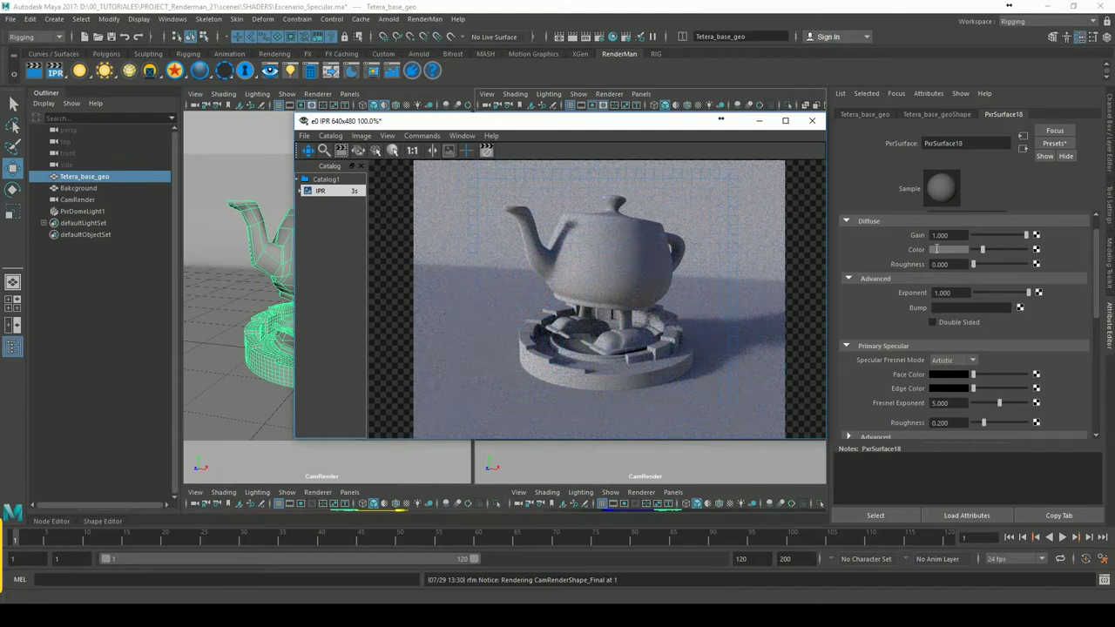
{"action": "left_click_drag", "start_coordinate": [720, 119], "coordinate": [697, 123]}
{"action": "left_click", "coordinate": [958, 238]}
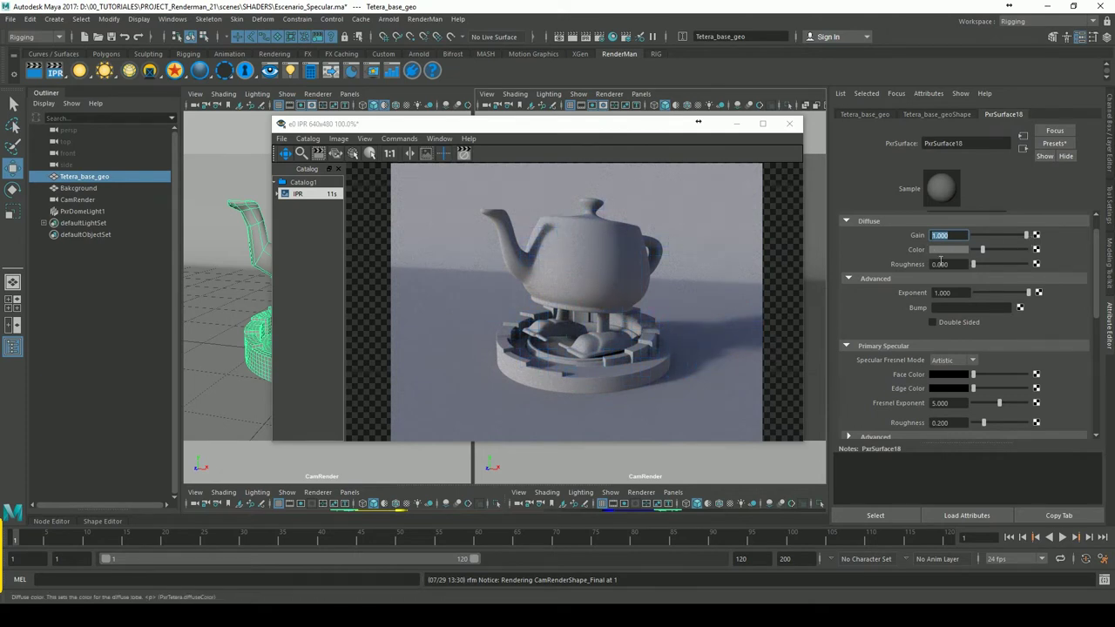
{"action": "left_click_drag", "start_coordinate": [1013, 236], "coordinate": [968, 236]}
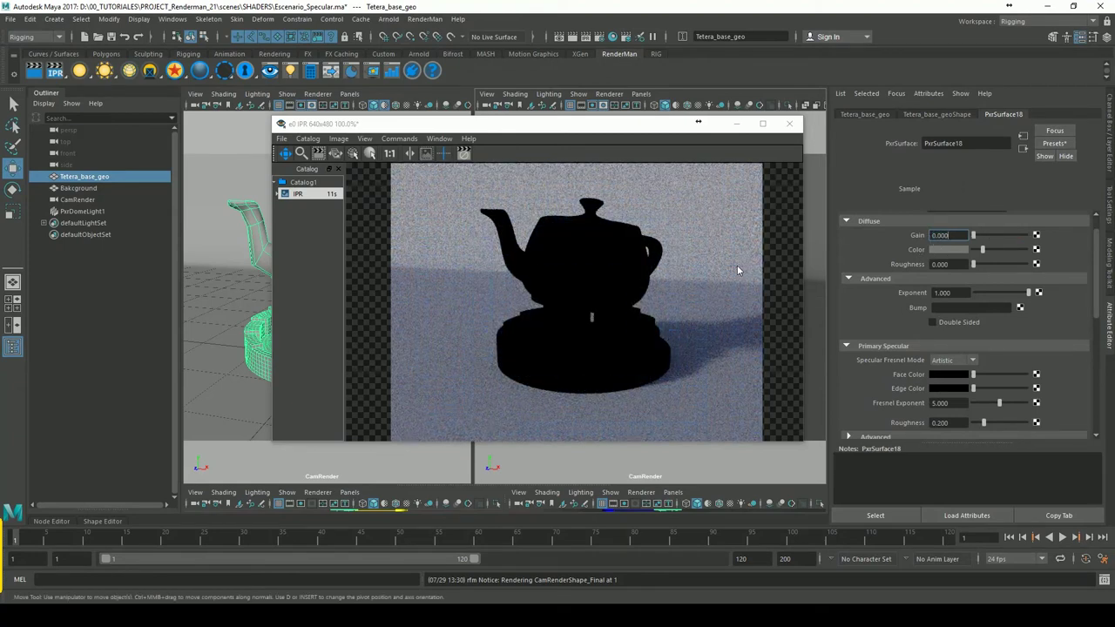
{"action": "left_click", "coordinate": [982, 236]}
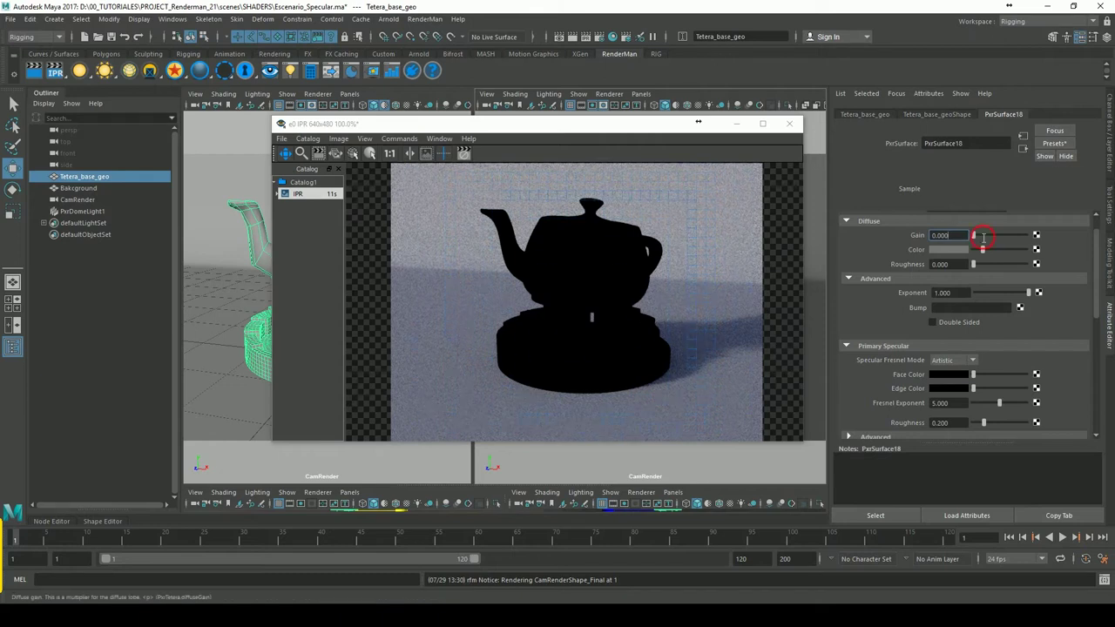
{"action": "left_click_drag", "start_coordinate": [982, 236], "coordinate": [987, 237]}
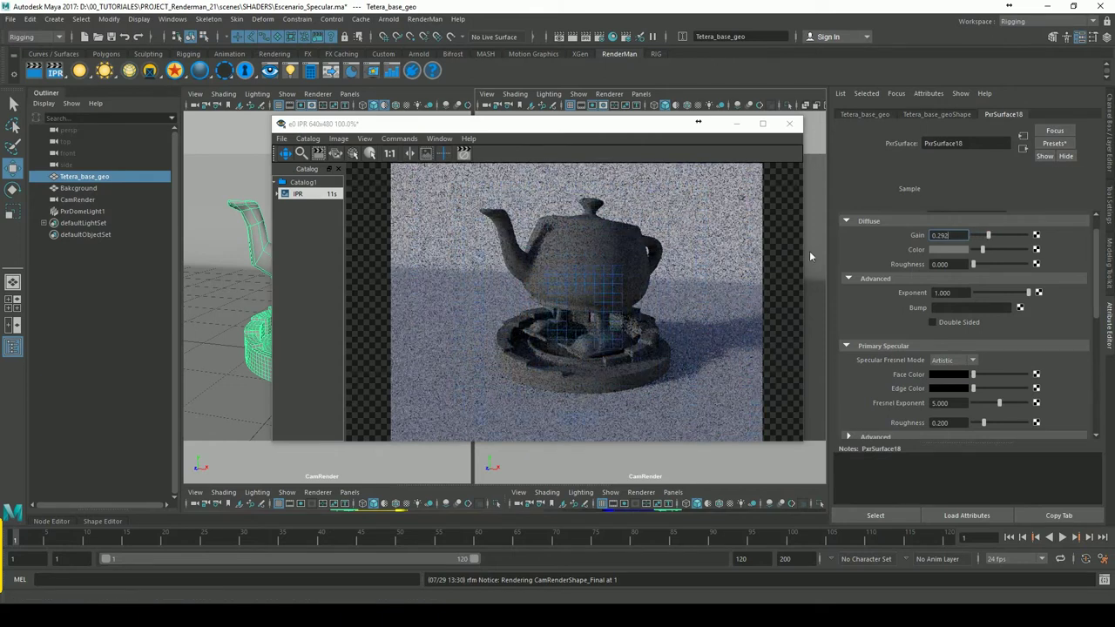
{"action": "left_click", "coordinate": [996, 240]}
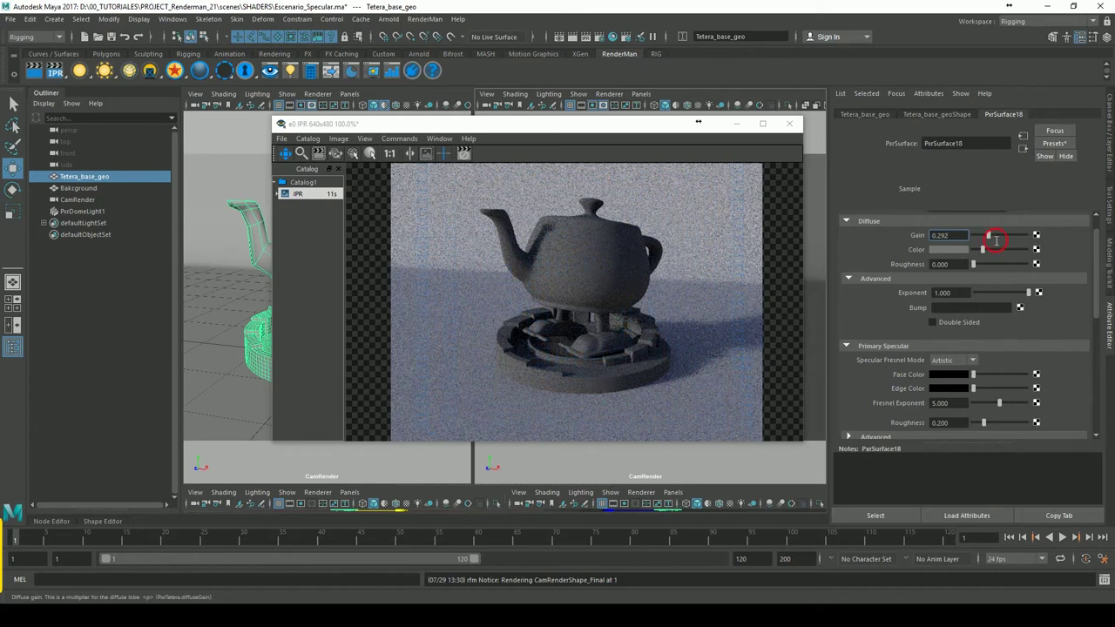
{"action": "left_click_drag", "start_coordinate": [997, 241], "coordinate": [1000, 235]}
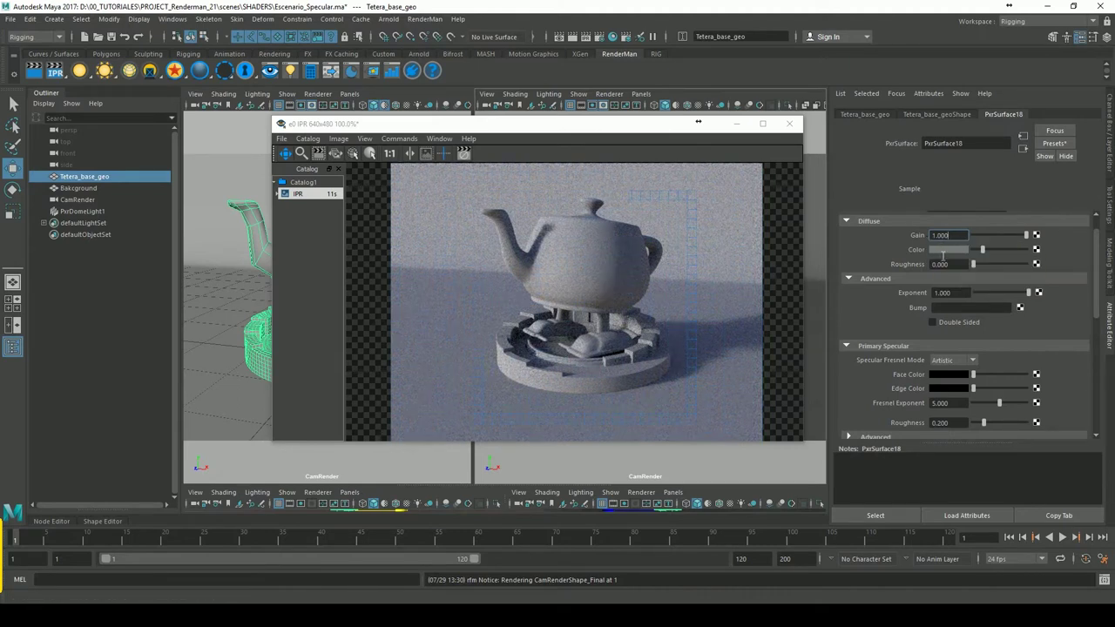
- Set PxrSurface18's diffuse colour to green and bring up the Color map texture list
{"action": "left_click", "coordinate": [944, 250]}
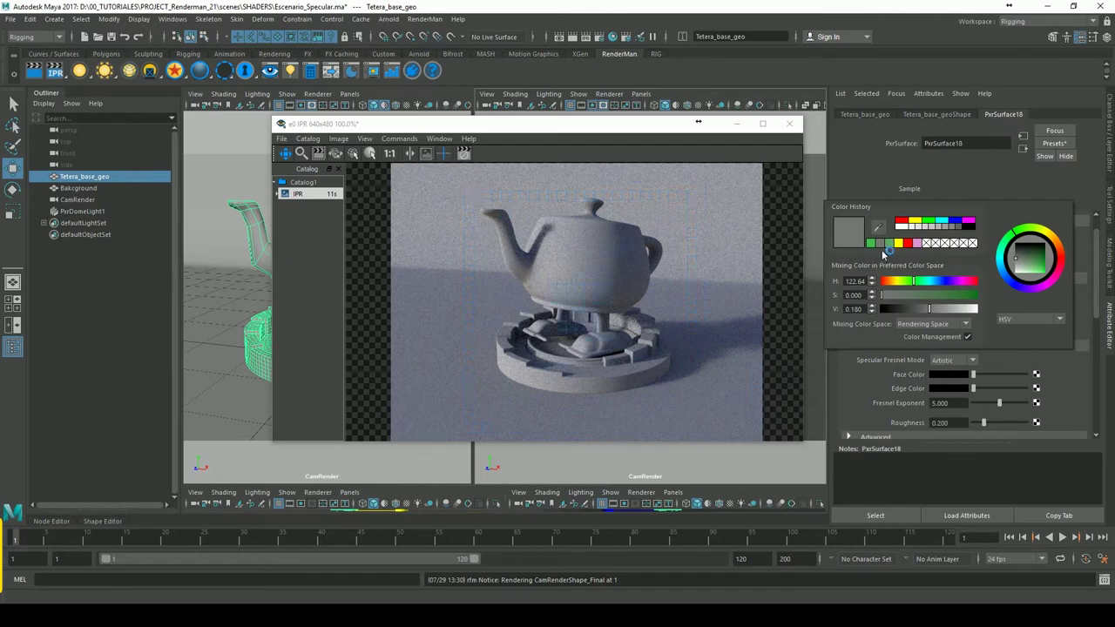
{"action": "left_click", "coordinate": [873, 244]}
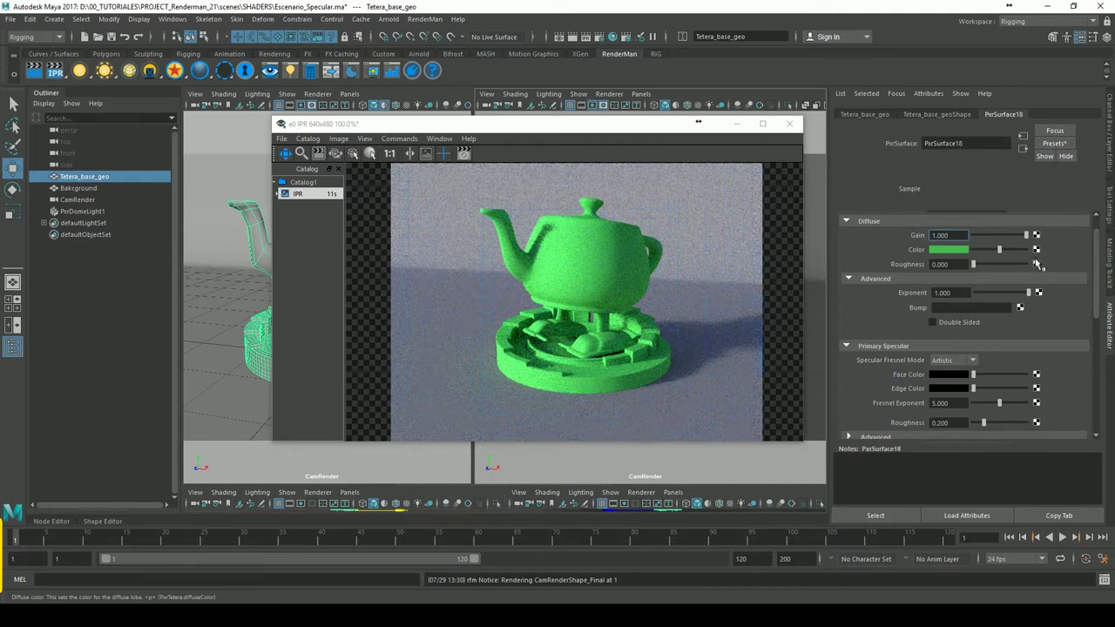
{"action": "mouse_move", "coordinate": [617, 131]}
{"action": "left_mouse_down"}
{"action": "mouse_move", "coordinate": [425, 142]}
{"action": "mouse_move", "coordinate": [435, 139]}
{"action": "left_mouse_up"}
{"action": "left_click", "coordinate": [1035, 249]}
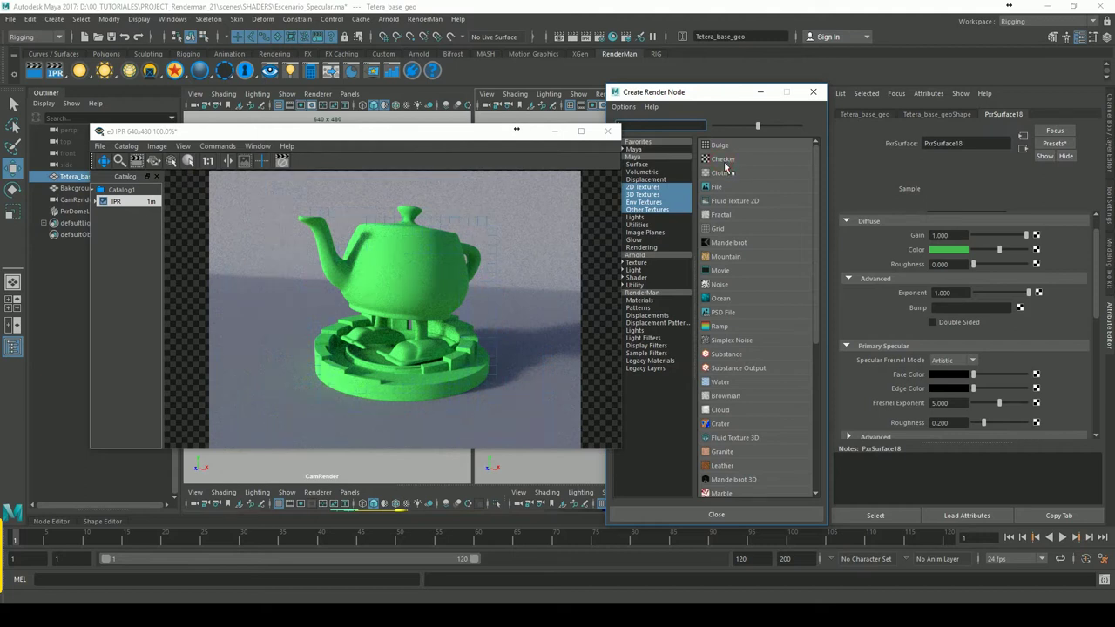
- Connect a Checker texture to the diffuse colour with place2dTexture1 Repeat UV 10 × 10
{"action": "left_click", "coordinate": [730, 160]}
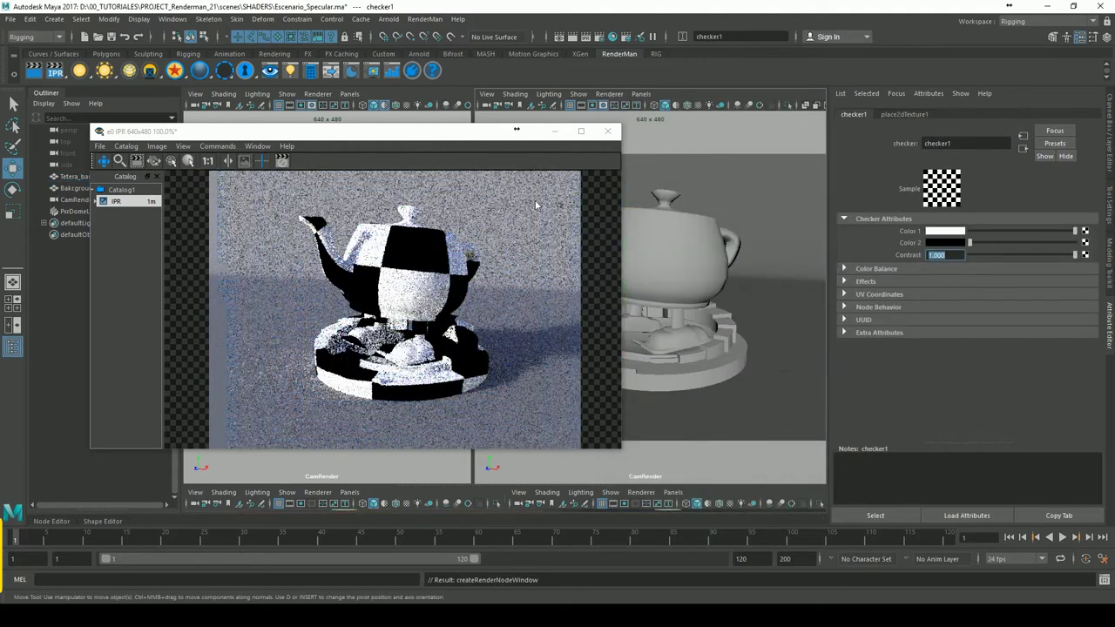
{"action": "left_click", "coordinate": [913, 117]}
{"action": "left_click", "coordinate": [936, 320]}
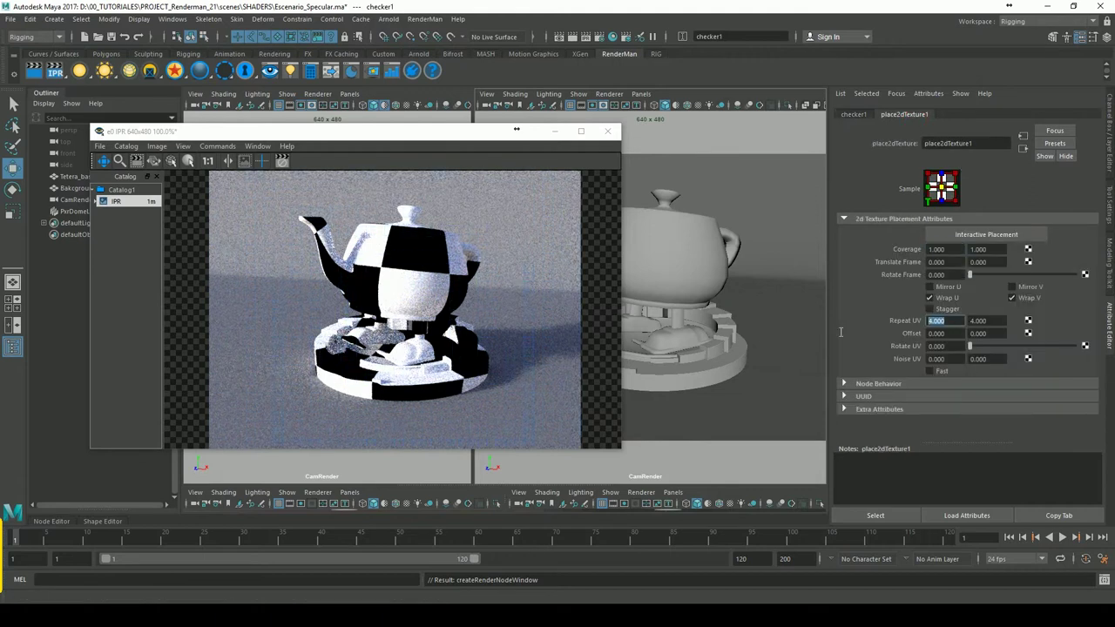
{"action": "type", "text": "10"}
{"action": "key", "text": "Tab"}
{"action": "type", "text": "10"}
{"action": "key", "text": "Return"}
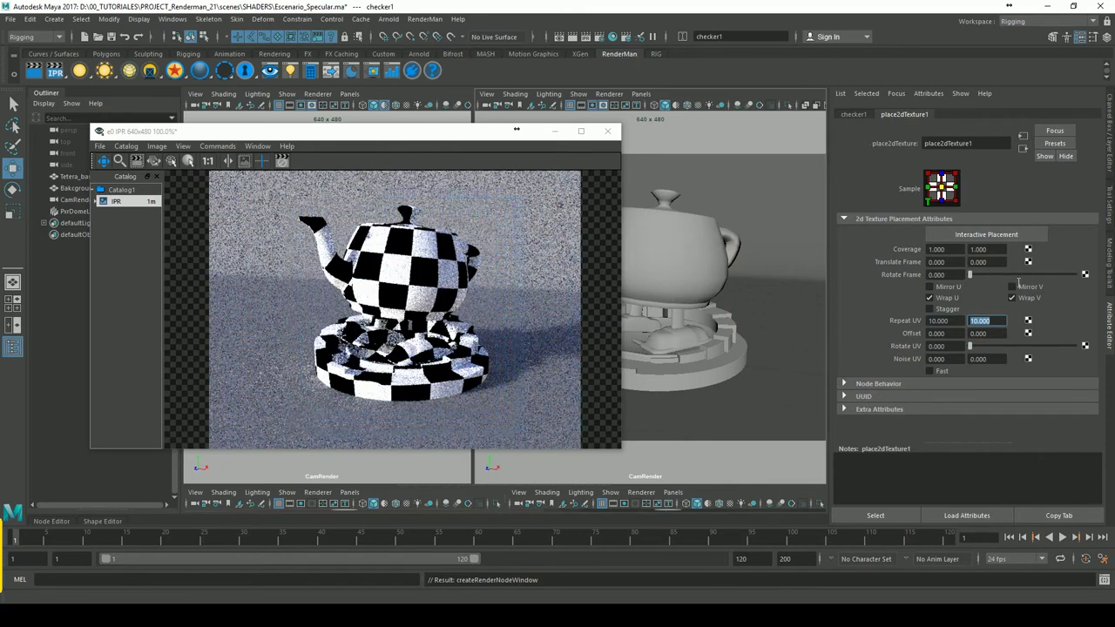
{"action": "key", "text": "ctrl+z"}
{"action": "key", "text": "ctrl+z"}
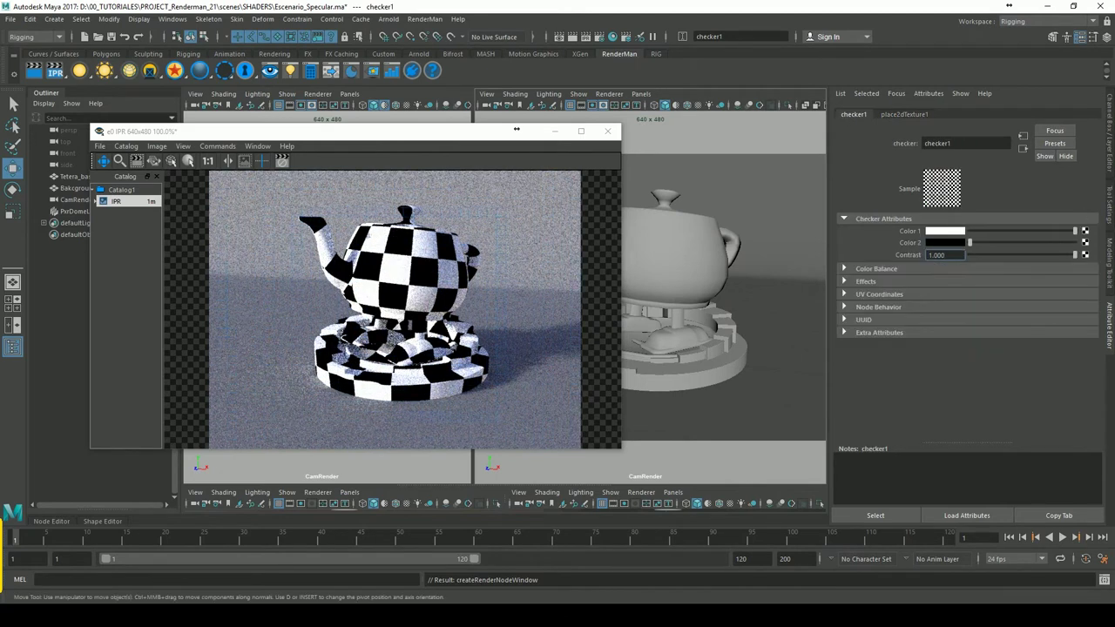
- Break the checker's connection to PxrSurface18's Diffuse Color
{"action": "left_click", "coordinate": [1023, 148]}
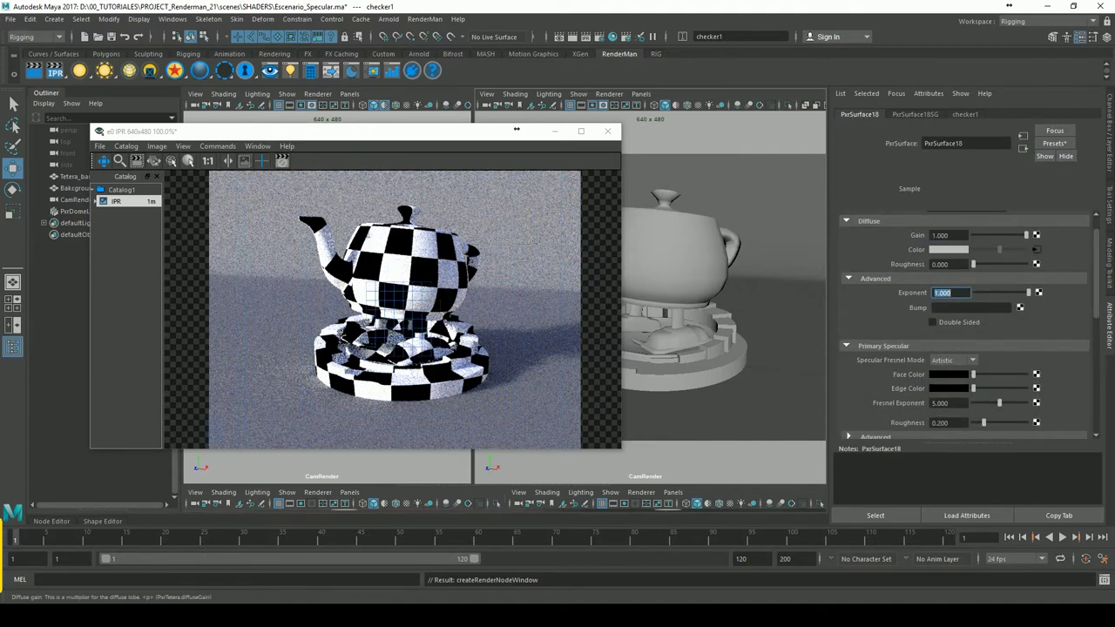
{"action": "right_click", "coordinate": [930, 252]}
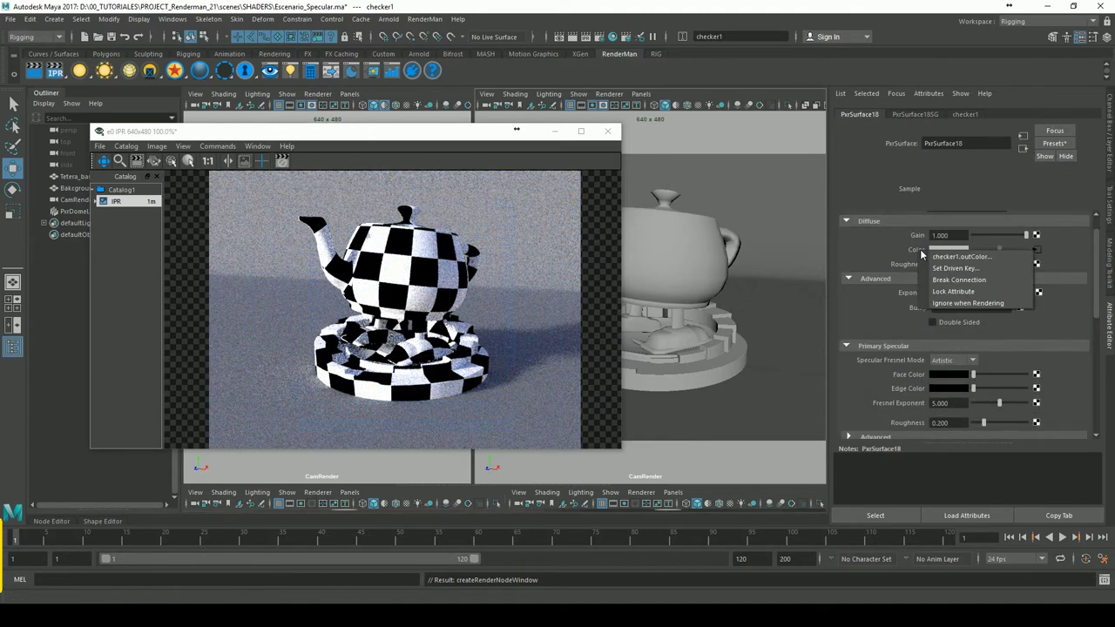
{"action": "left_click", "coordinate": [959, 279]}
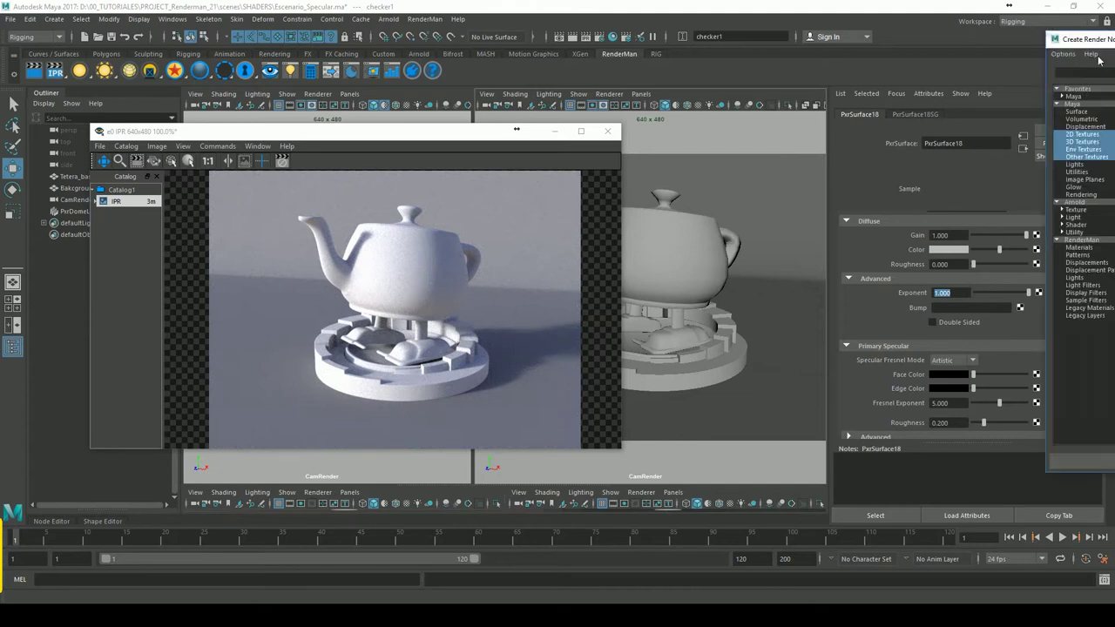
- Connect a File texture loading checkerUV_BCM_1K.jpg to the diffuse colour
{"action": "left_click", "coordinate": [1038, 293]}
{"action": "left_click", "coordinate": [737, 204]}
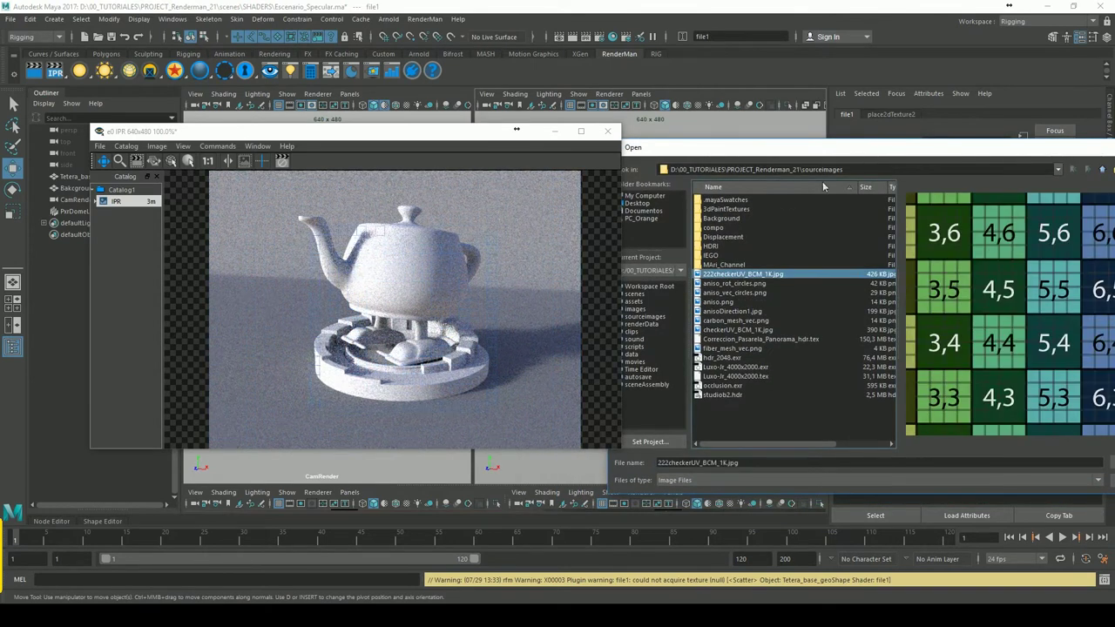
{"action": "left_click", "coordinate": [728, 331]}
{"action": "left_click_drag", "start_coordinate": [919, 158], "coordinate": [727, 160]}
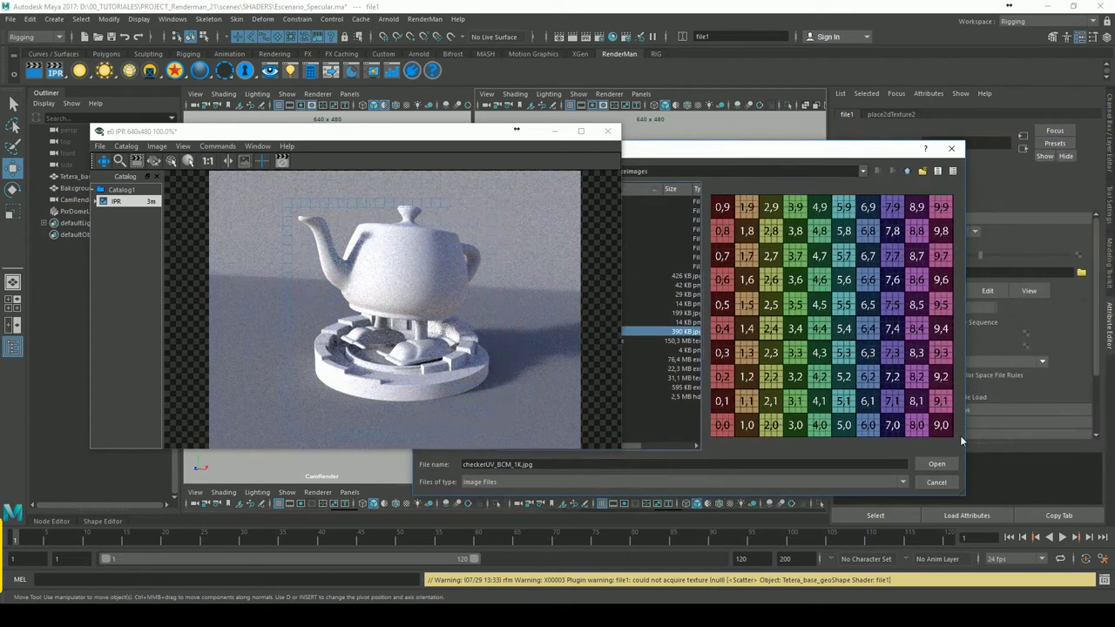
{"action": "left_click", "coordinate": [939, 463]}
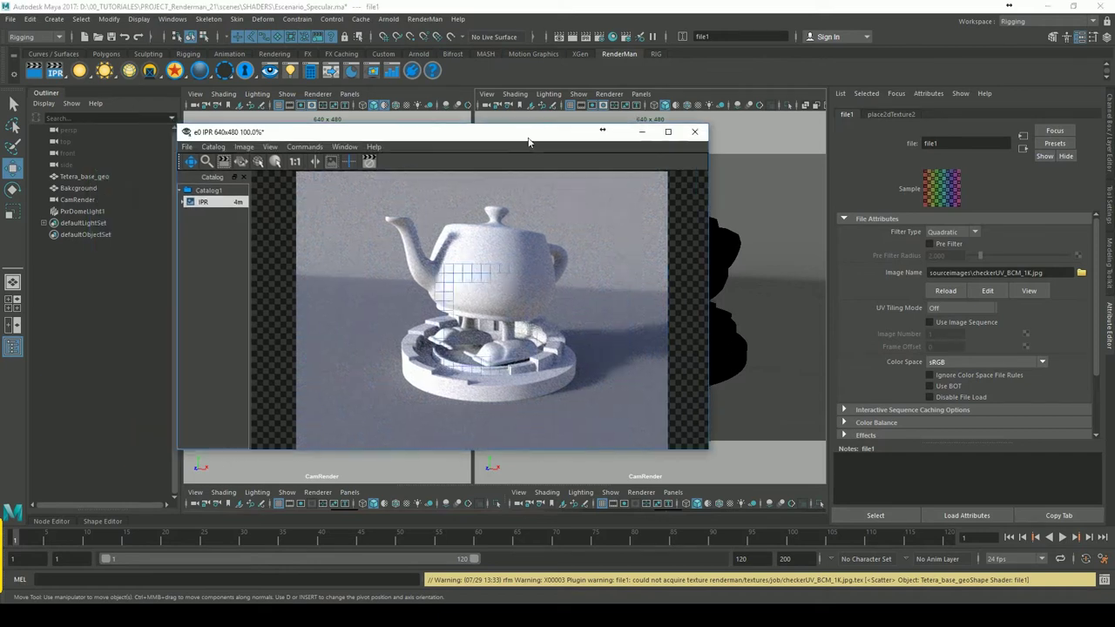
- Restart the IPR render to show the numbered texture, then reselect the teapot
{"action": "left_click_drag", "start_coordinate": [434, 142], "coordinate": [525, 135]}
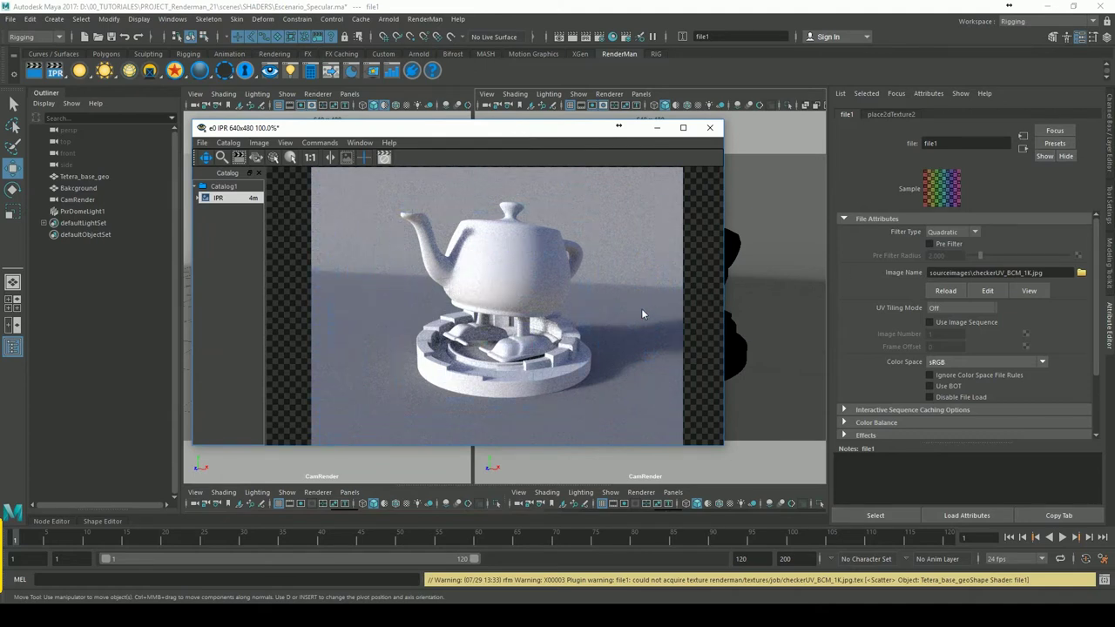
{"action": "left_click", "coordinate": [55, 70]}
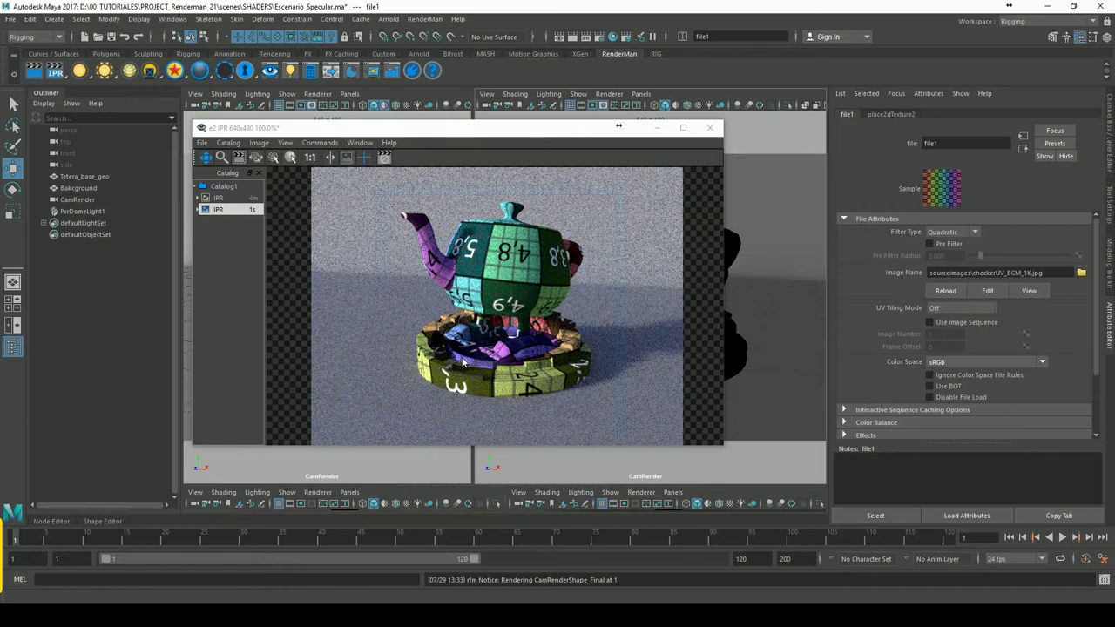
{"action": "left_click_drag", "start_coordinate": [593, 131], "coordinate": [519, 135]}
{"action": "left_click", "coordinate": [217, 159]}
- Disconnect the file texture from the teapot's PxrSurface18 Diffuse Color
{"action": "left_click", "coordinate": [444, 277]}
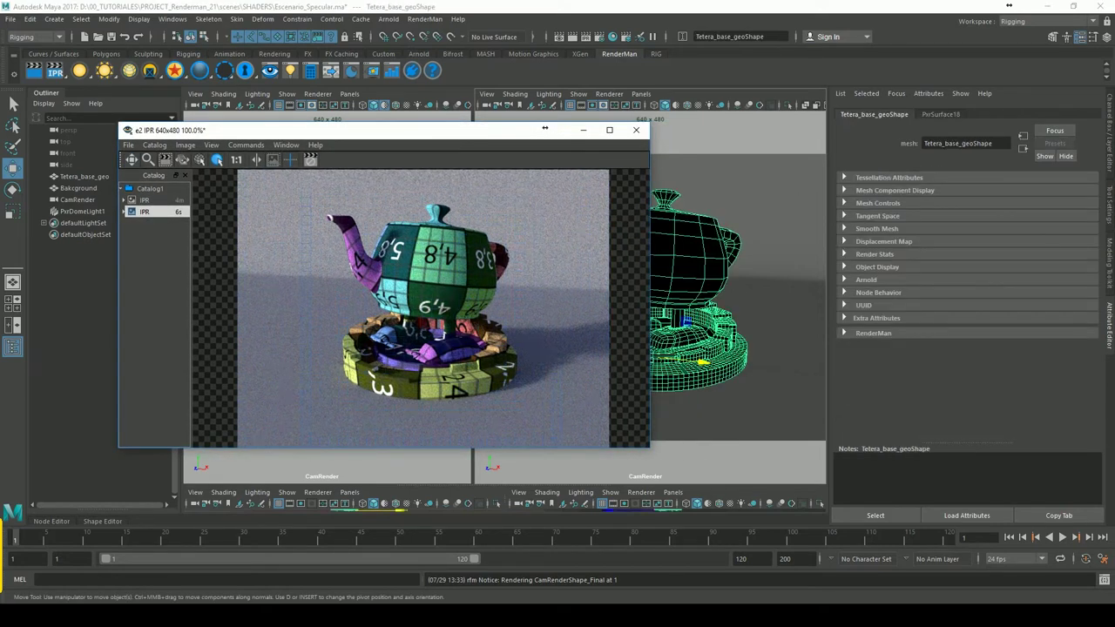
{"action": "left_click", "coordinate": [941, 114]}
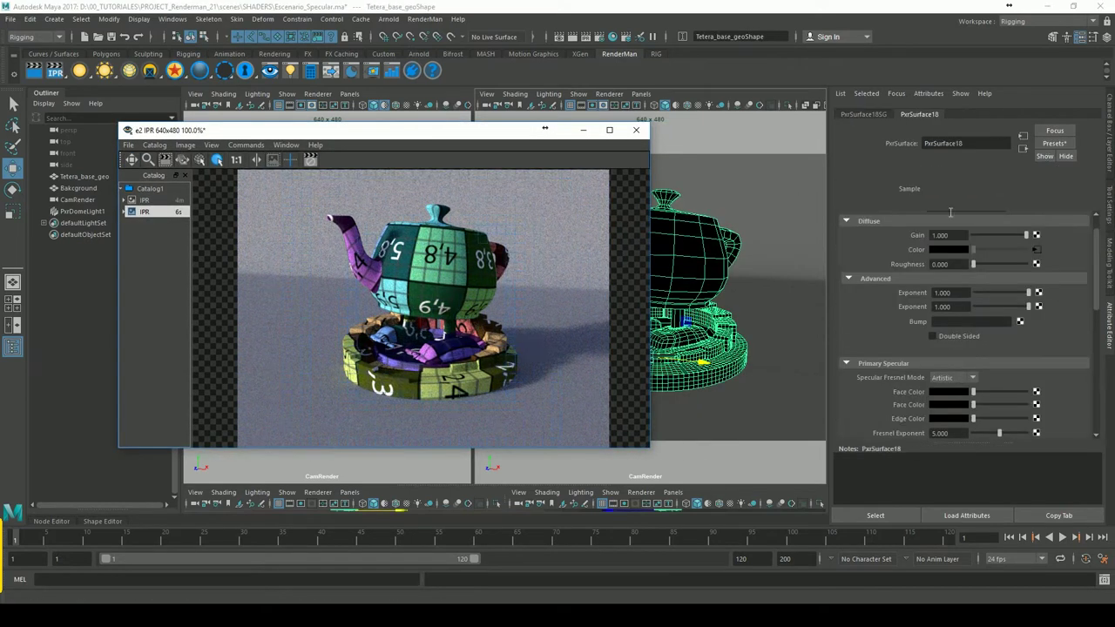
{"action": "right_click", "coordinate": [916, 249]}
{"action": "left_click", "coordinate": [975, 278]}
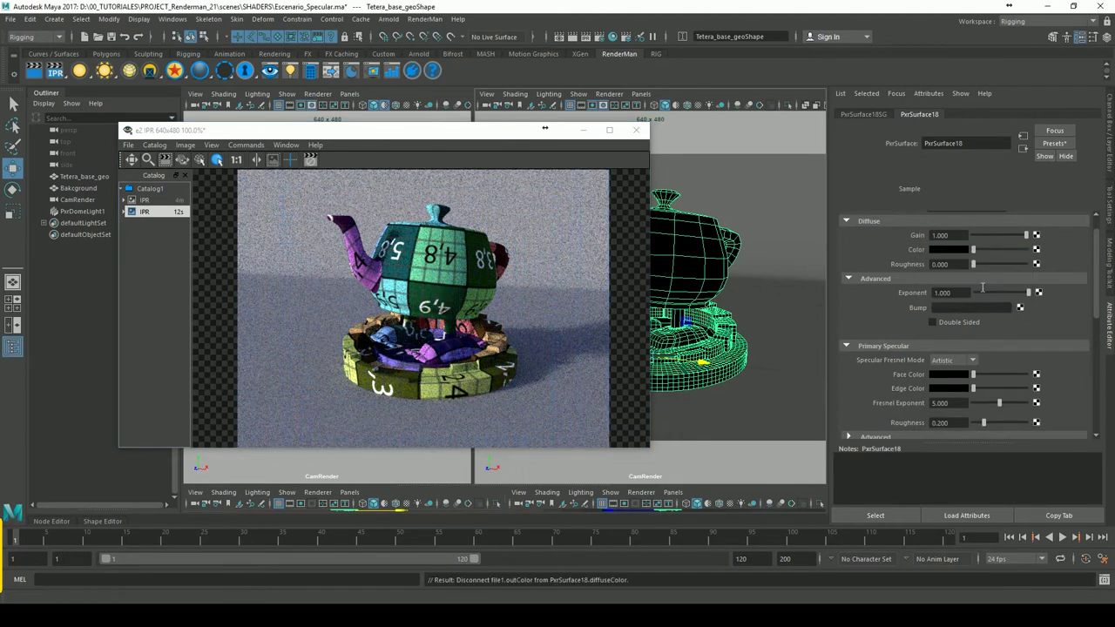
- Set the diffuse colour to a light green
{"action": "left_click_drag", "start_coordinate": [974, 250], "coordinate": [984, 249]}
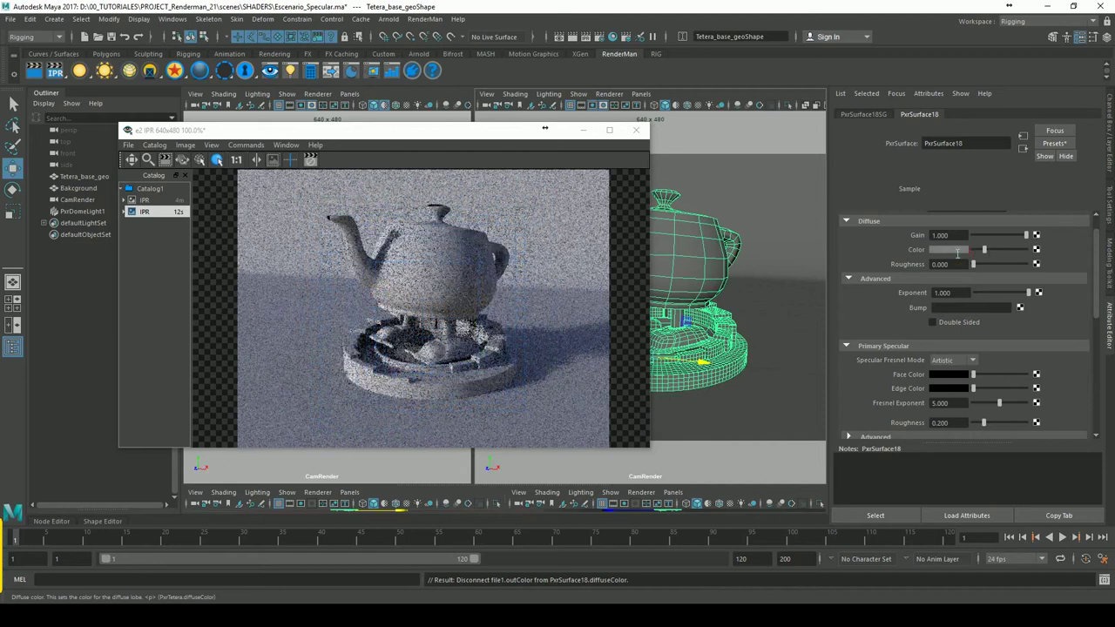
{"action": "left_click", "coordinate": [949, 250]}
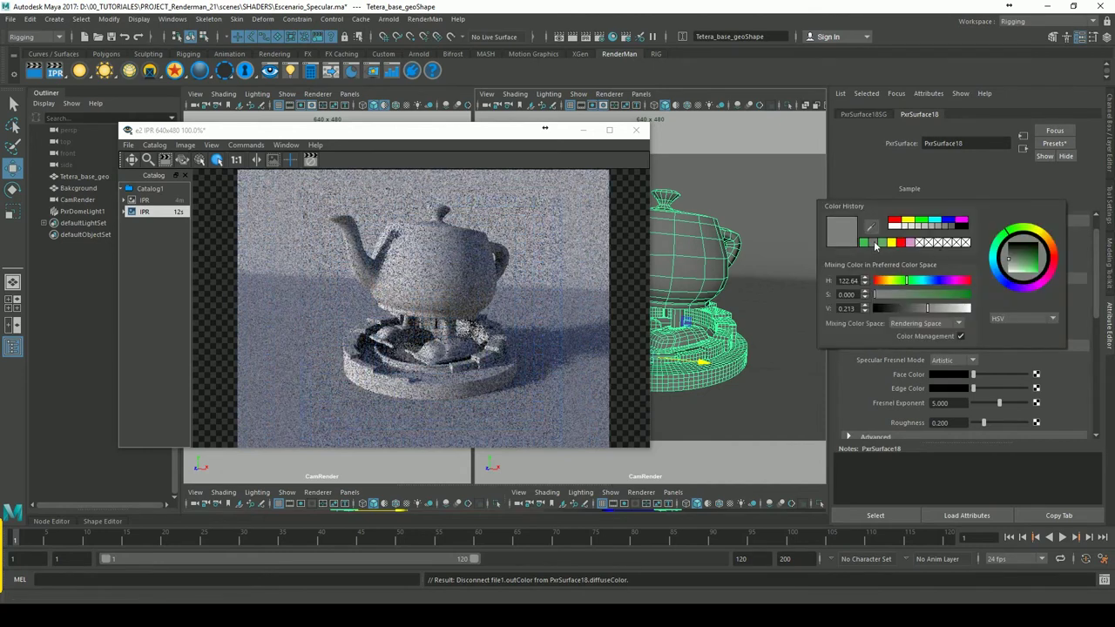
{"action": "left_click", "coordinate": [876, 244]}
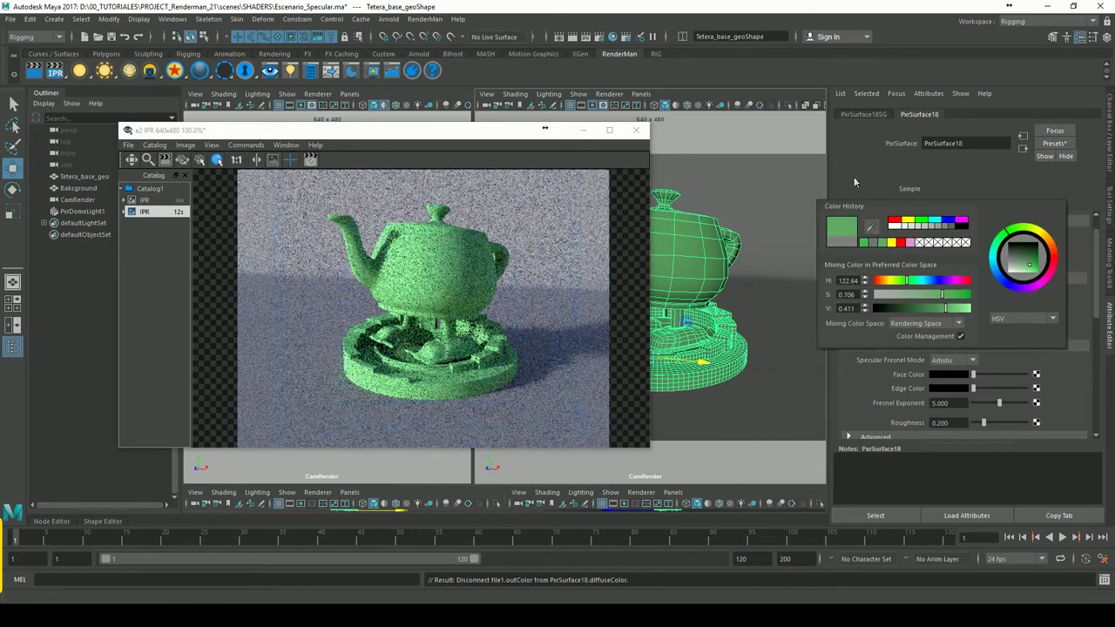
{"action": "left_click_drag", "start_coordinate": [997, 250], "coordinate": [1026, 250]}
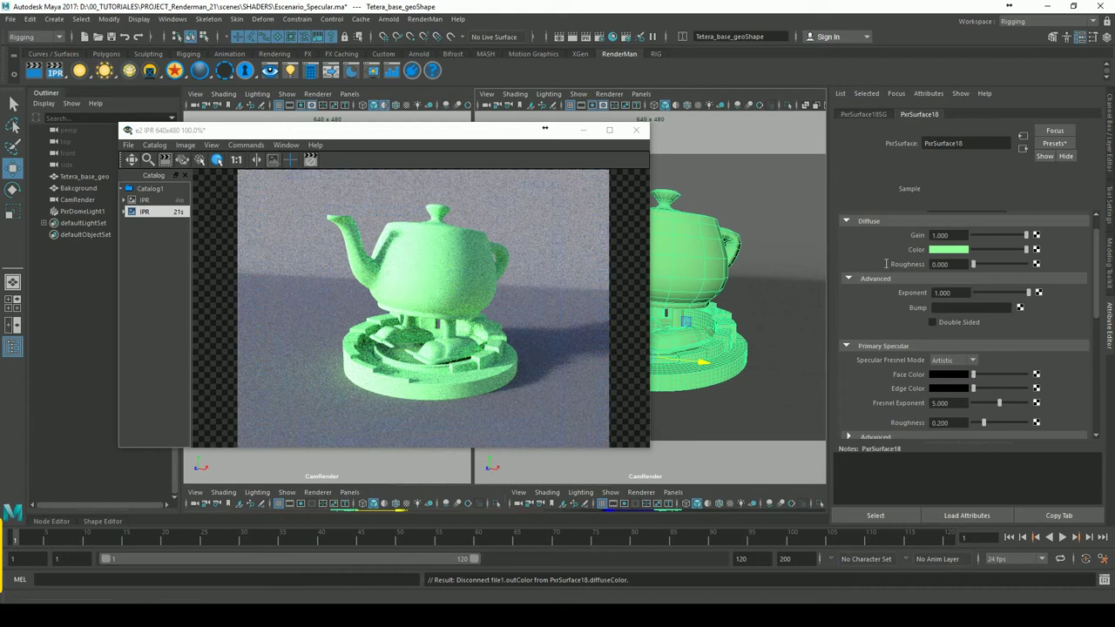
{"action": "left_click", "coordinate": [948, 266]}
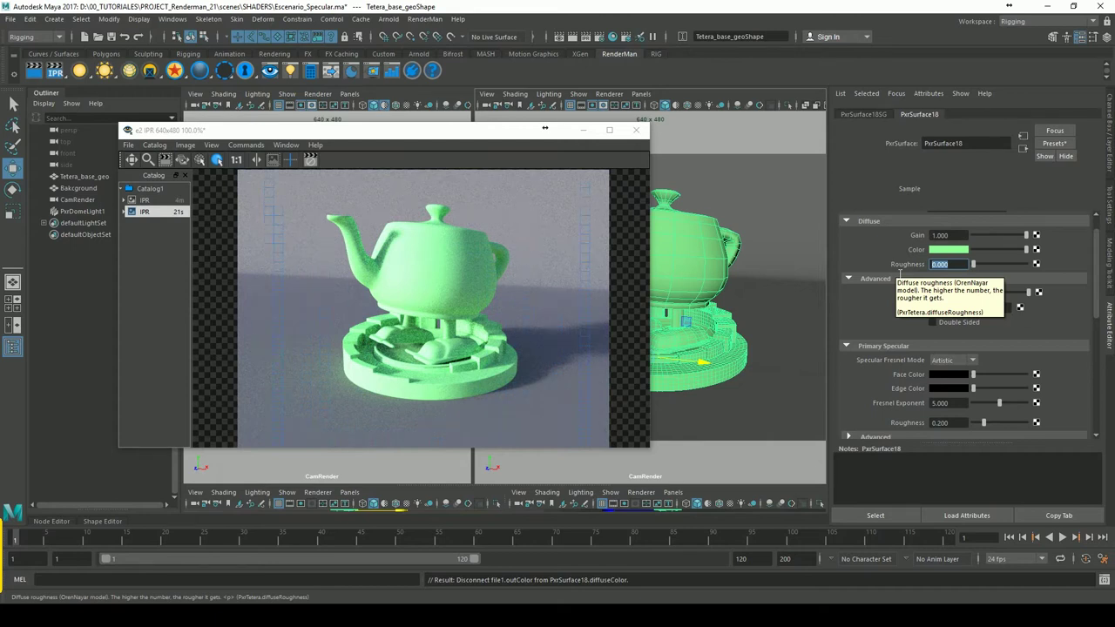
- Set Diffuse Roughness to 1, re-render in IPR and compare with the earlier Catalog render
{"action": "left_click", "coordinate": [438, 298]}
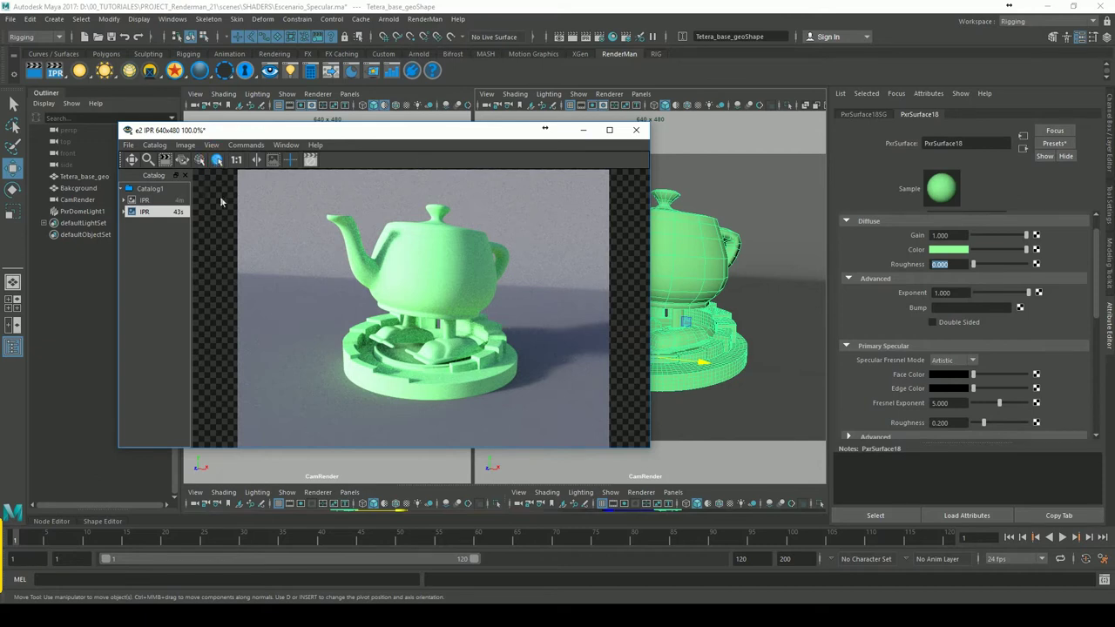
{"action": "left_click", "coordinate": [857, 265]}
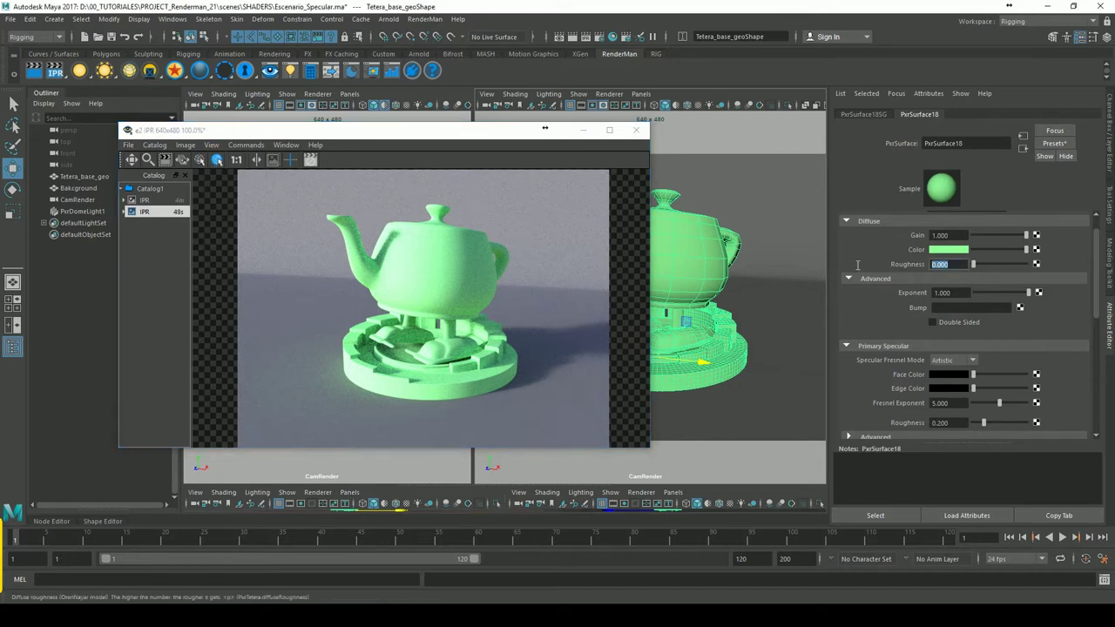
{"action": "type", "text": "1"}
{"action": "key", "text": "Return"}
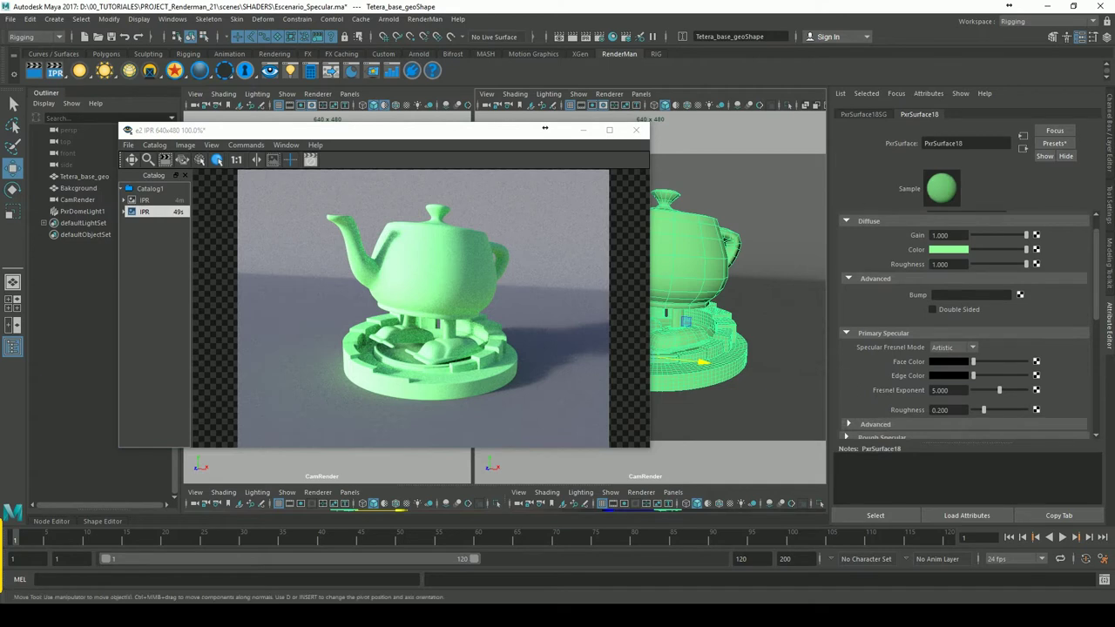
{"action": "left_click", "coordinate": [55, 70]}
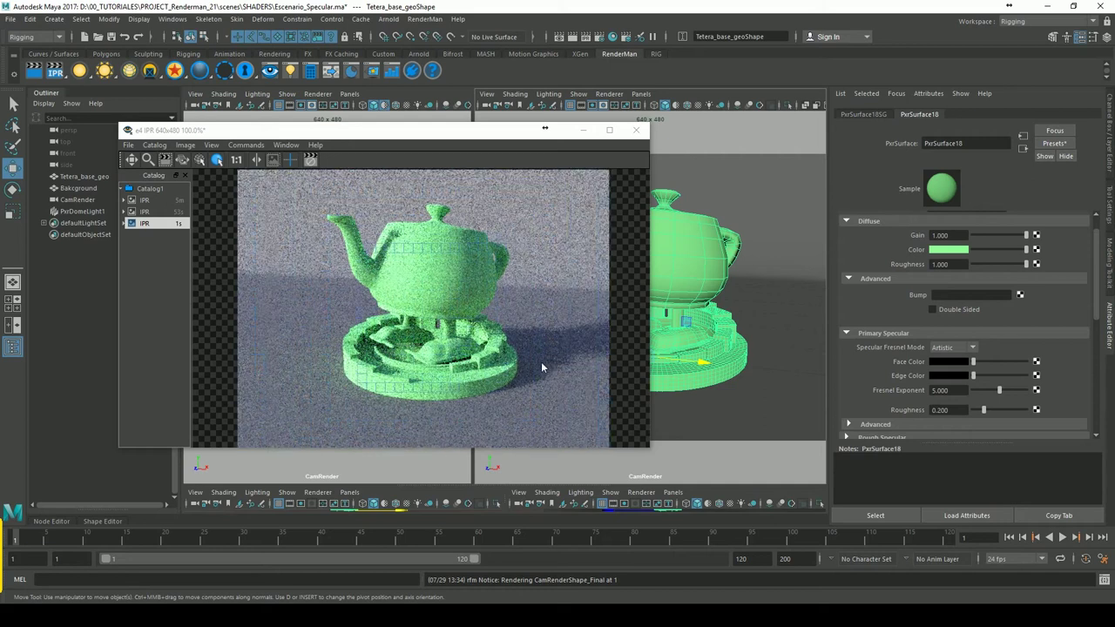
{"action": "left_click", "coordinate": [141, 211]}
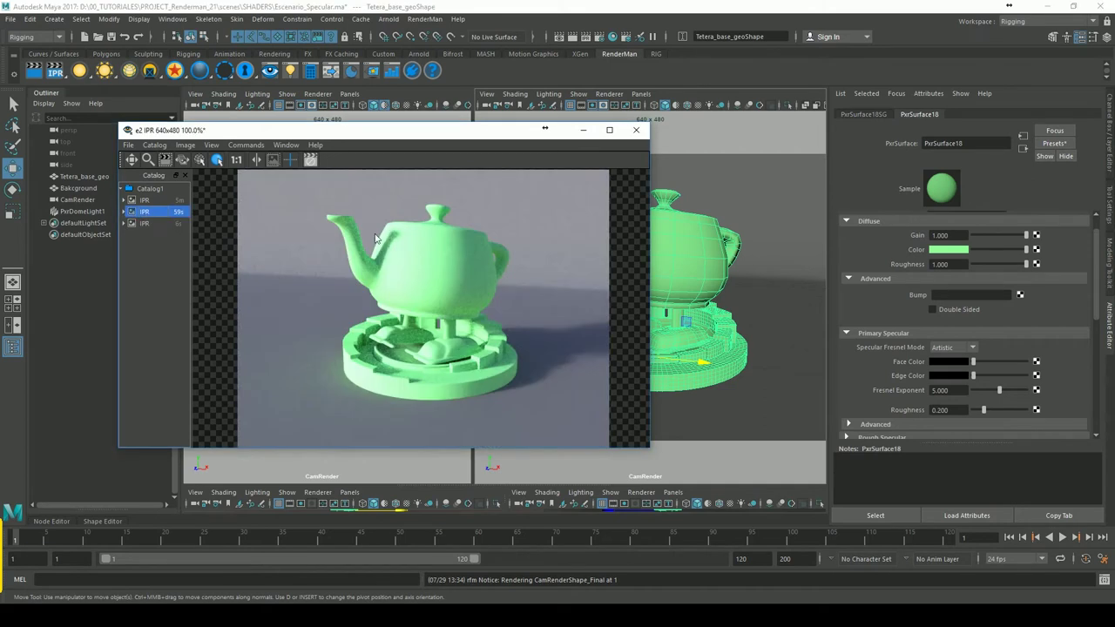
{"action": "left_click", "coordinate": [146, 224]}
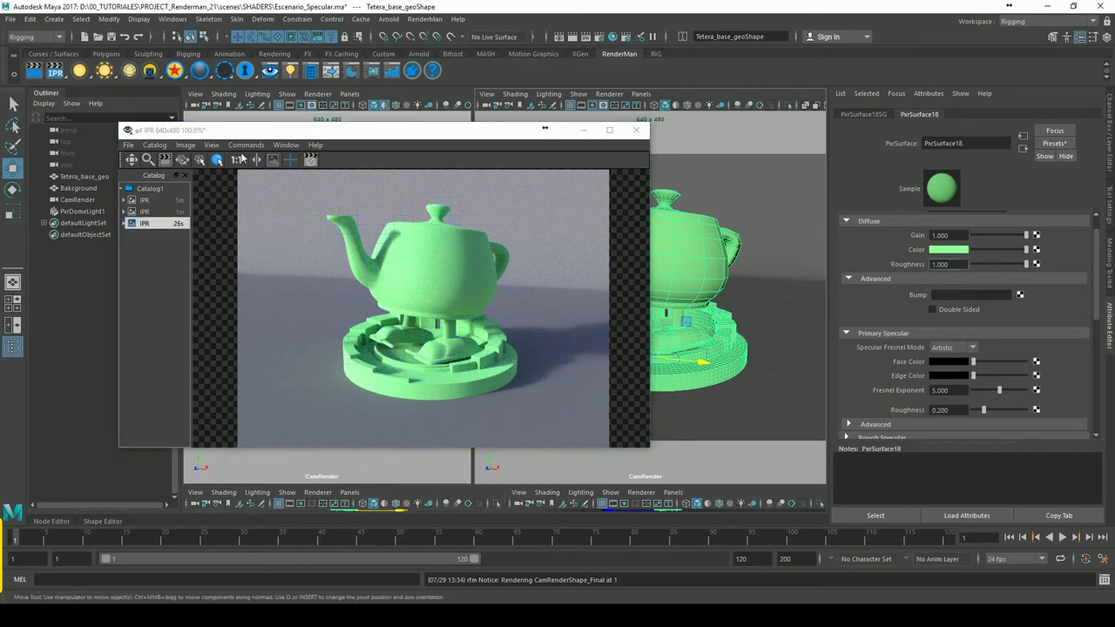
- Reset Diffuse Roughness to 0 and darken the green diffuse colour slightly
{"action": "left_click", "coordinate": [243, 159]}
{"action": "double_click", "coordinate": [941, 264]}
{"action": "type", "text": "0"}
{"action": "key", "text": "Return"}
{"action": "left_click_drag", "start_coordinate": [995, 250], "coordinate": [1001, 252]}
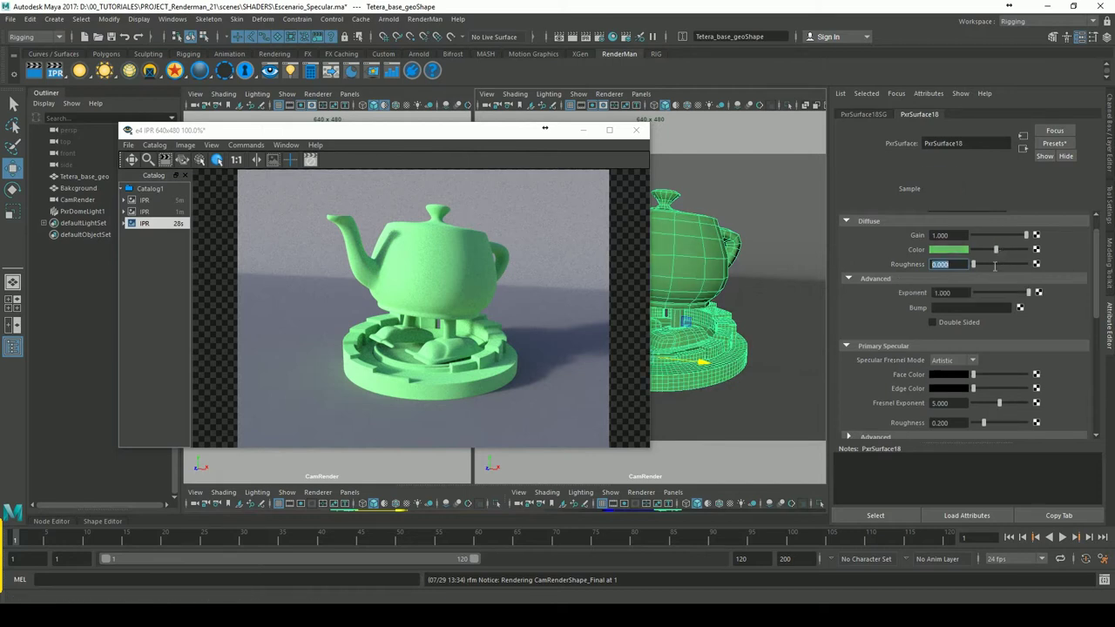
- Restart IPR and sweep the diffuse Exponent from 0 through 0.19 and 0.47 back to 1.000
{"action": "double_click", "coordinate": [967, 293]}
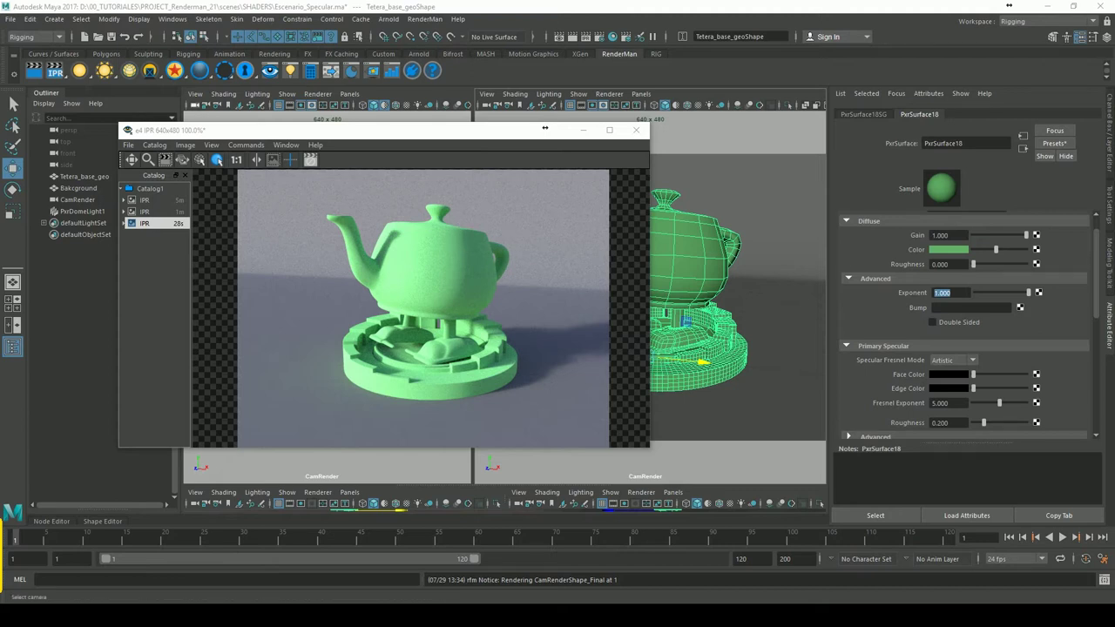
{"action": "left_click", "coordinate": [65, 77]}
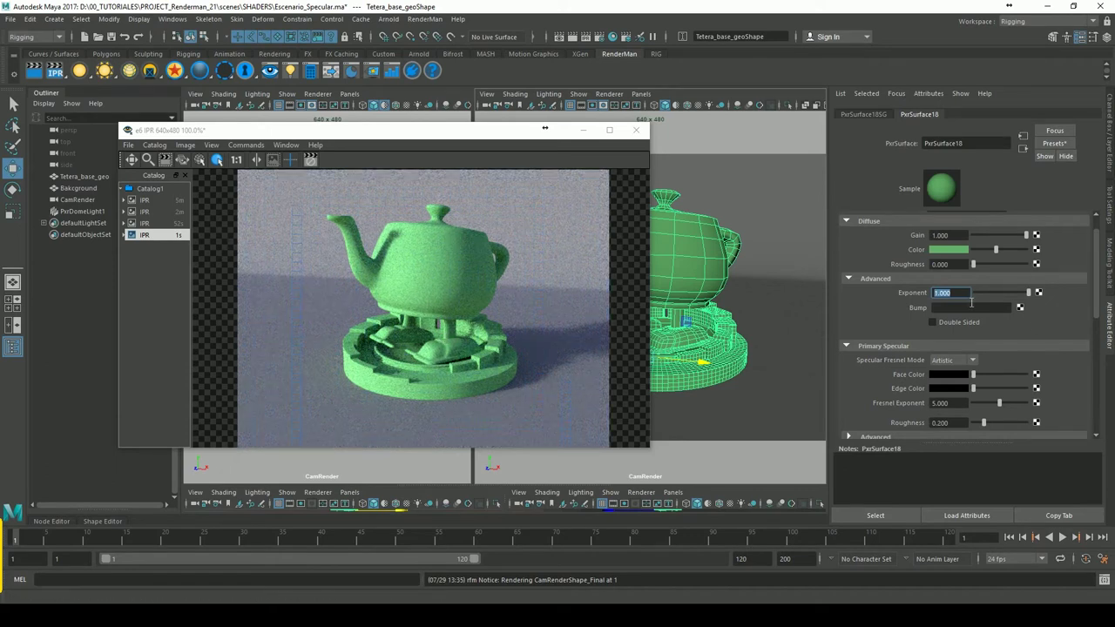
{"action": "left_click_drag", "start_coordinate": [1032, 294], "coordinate": [971, 294]}
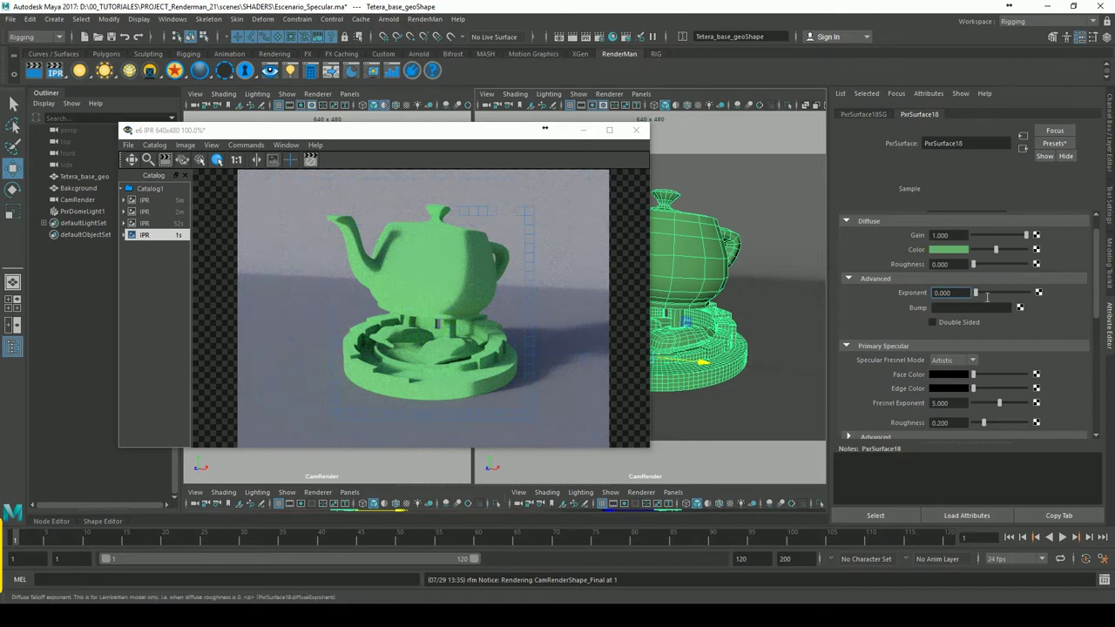
{"action": "left_click_drag", "start_coordinate": [987, 297], "coordinate": [985, 296]}
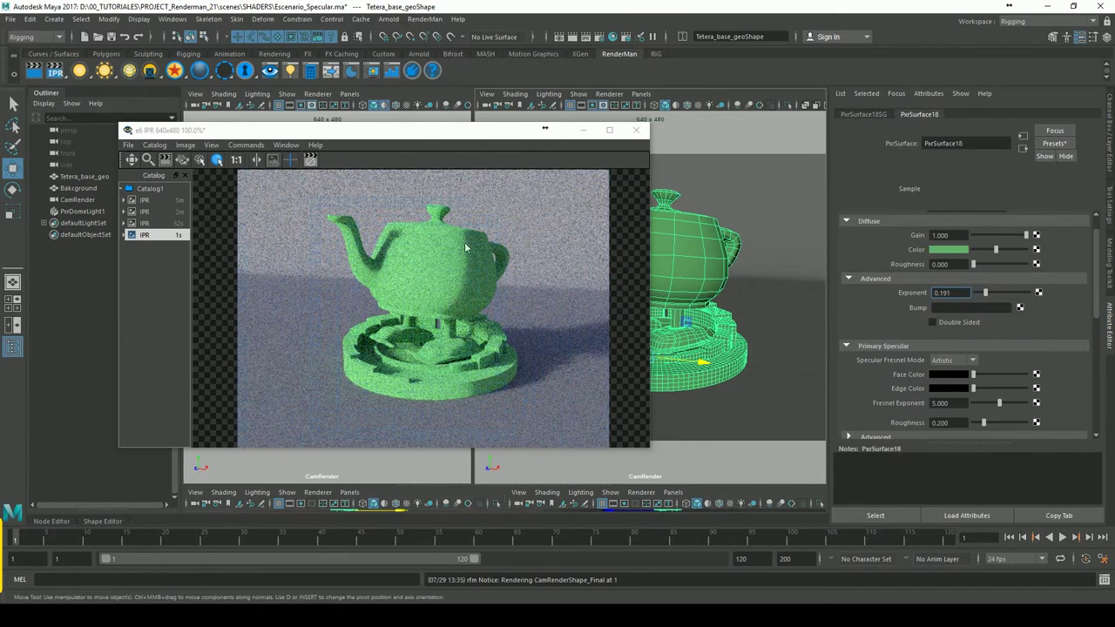
{"action": "left_click_drag", "start_coordinate": [985, 293], "coordinate": [1005, 297]}
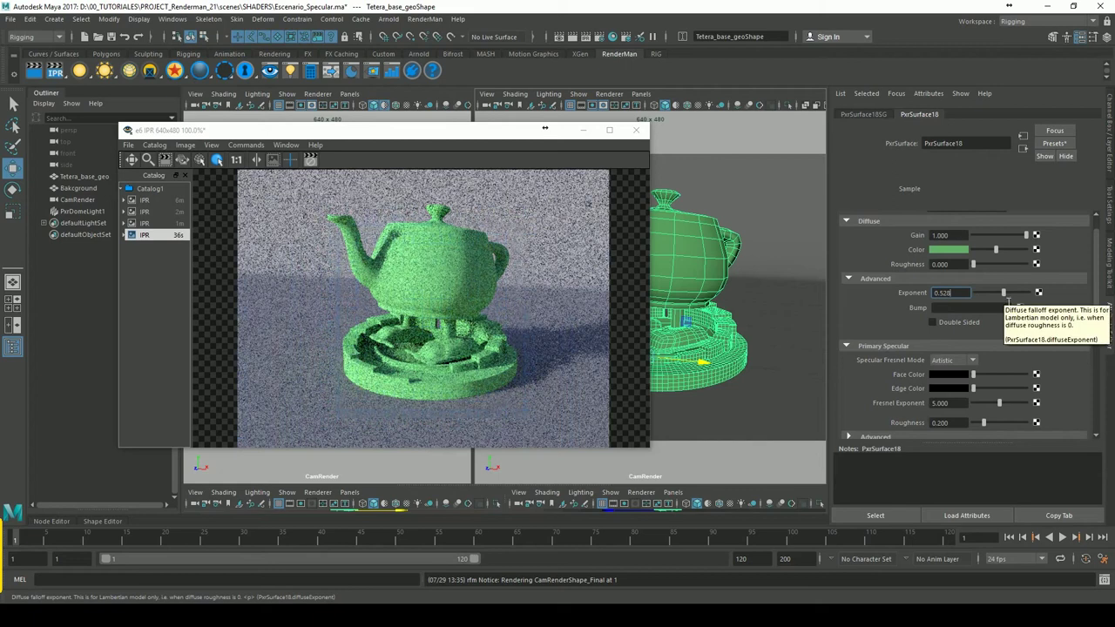
{"action": "left_click_drag", "start_coordinate": [1004, 294], "coordinate": [1056, 296]}
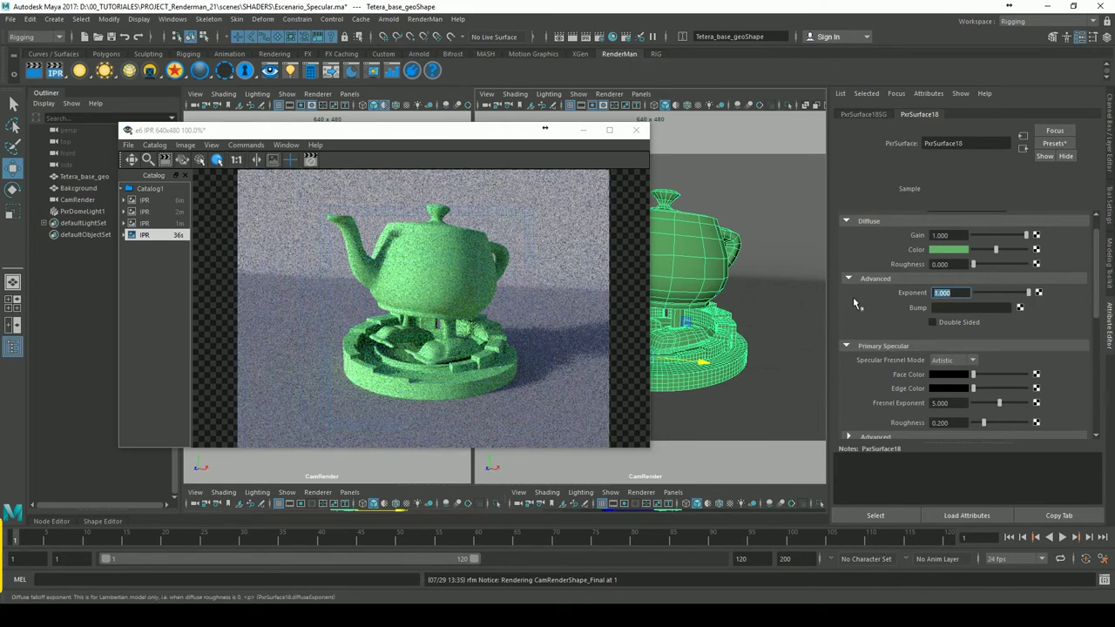
{"action": "type", "text": "5"}
{"action": "key", "text": "Return"}
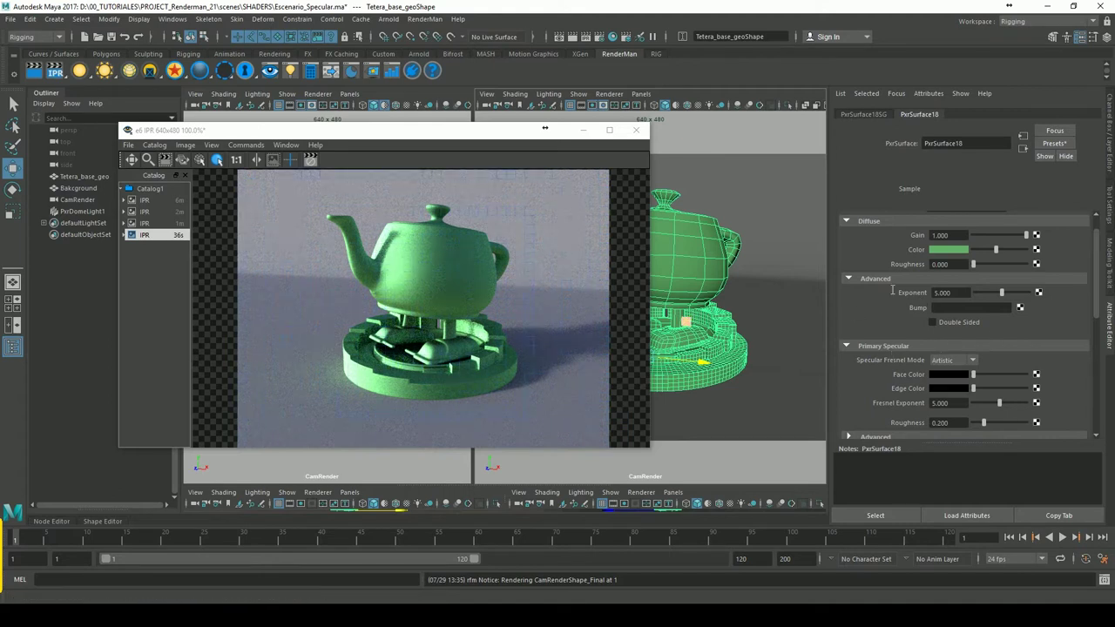
{"action": "left_click", "coordinate": [941, 292]}
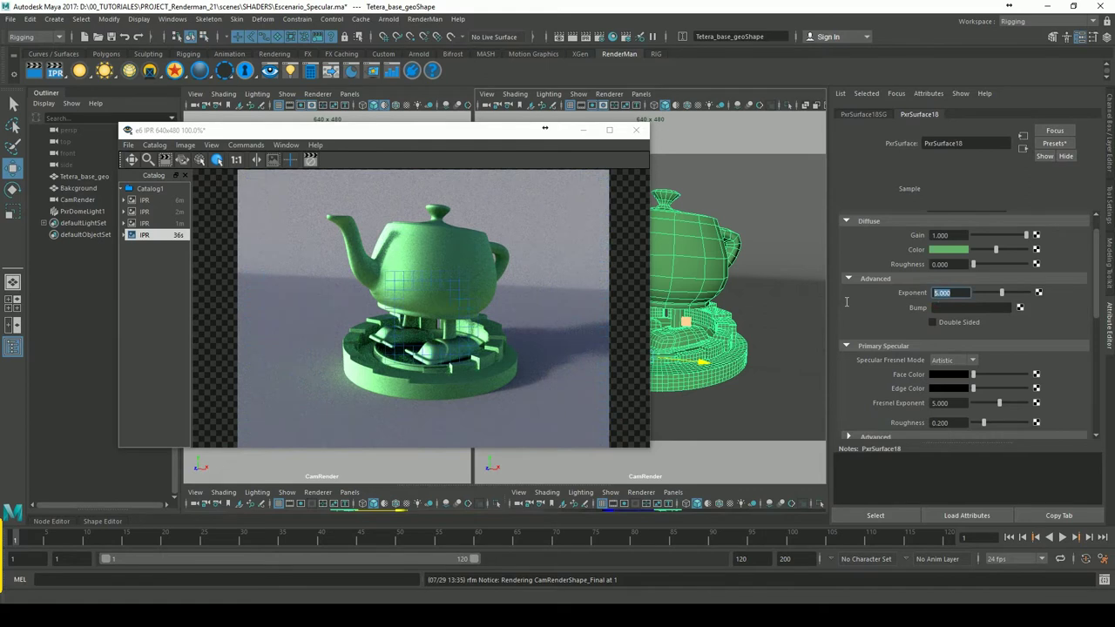
{"action": "type", "text": "1"}
{"action": "key", "text": "Return"}
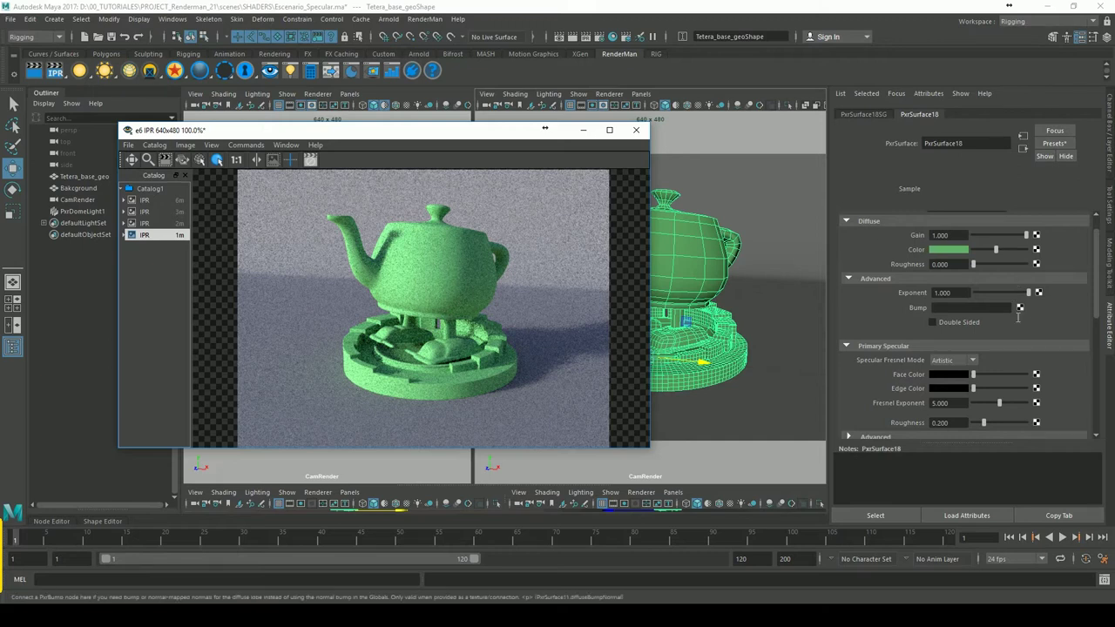
- Create a noise1 texture from the Create Render Node window
{"action": "left_click_drag", "start_coordinate": [545, 128], "coordinate": [494, 136]}
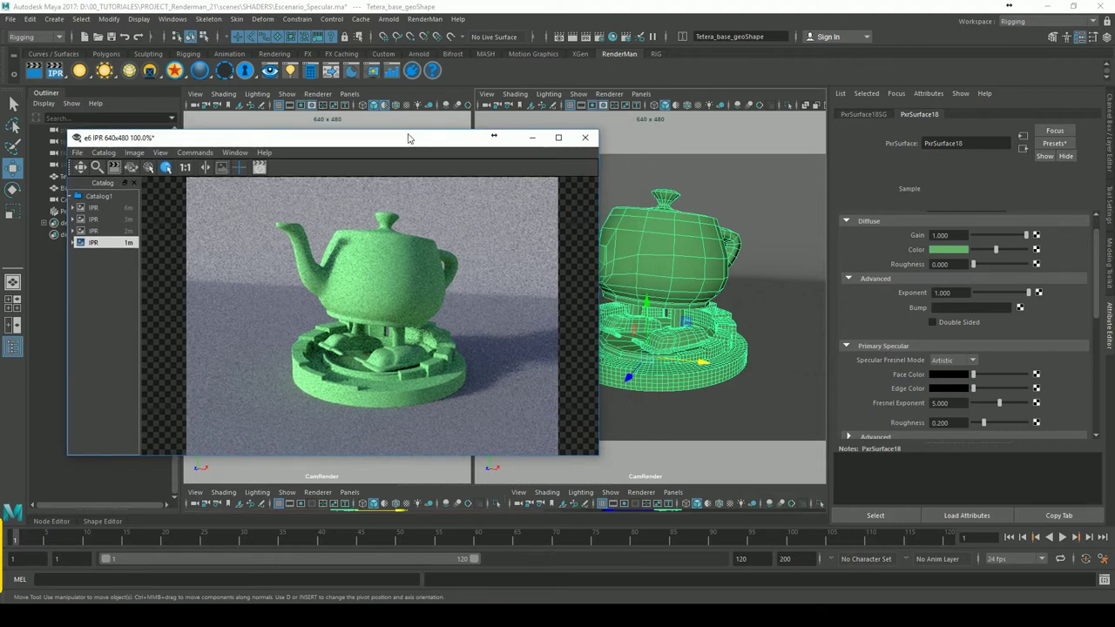
{"action": "left_click", "coordinate": [1016, 327]}
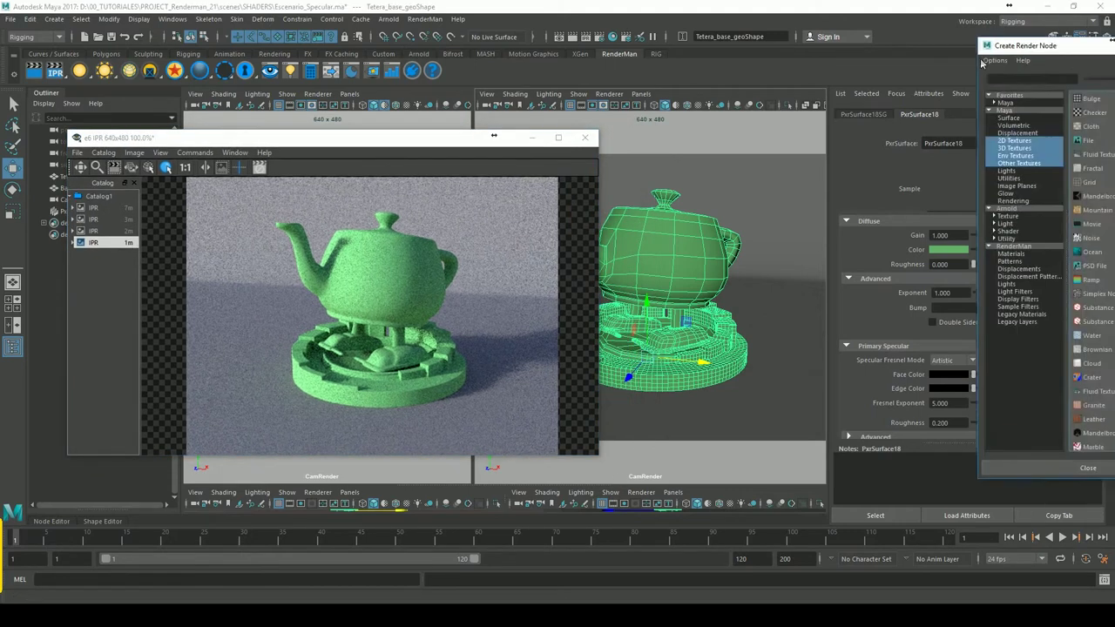
{"action": "left_click_drag", "start_coordinate": [1023, 42], "coordinate": [732, 88]}
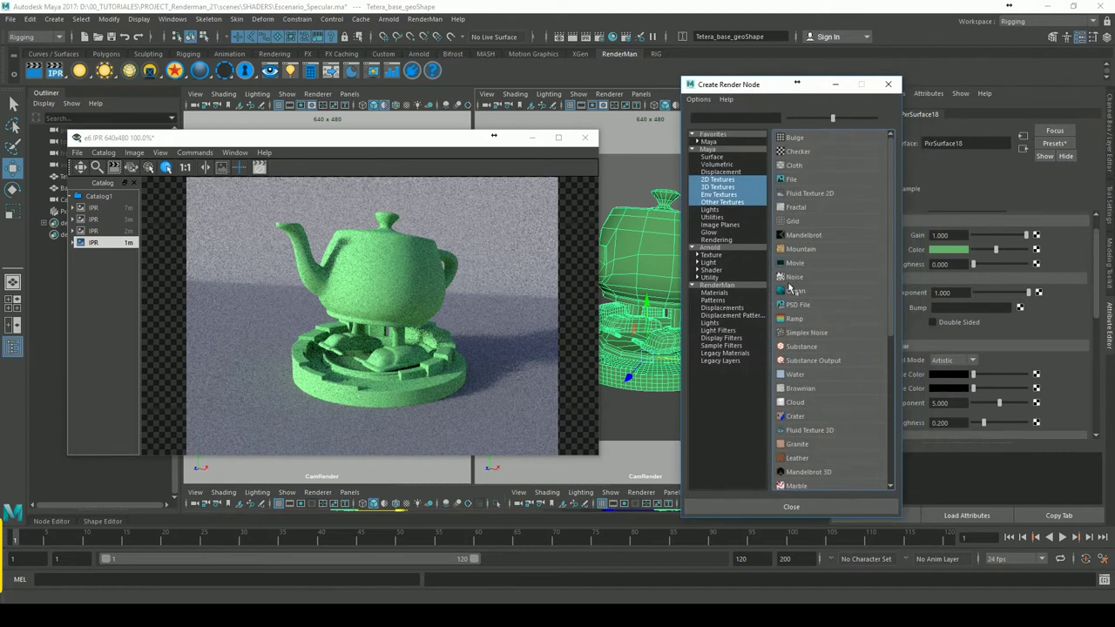
{"action": "left_click", "coordinate": [791, 277]}
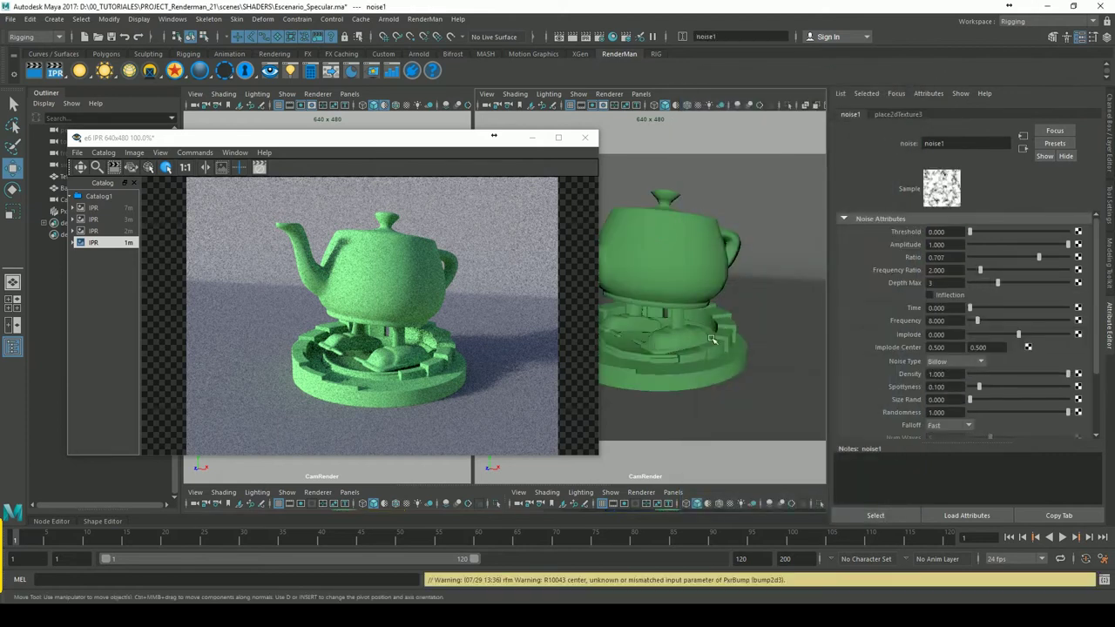
- Try the Wispy, Billow and SpaceTime noise types, settling back on Perlin Noise
{"action": "left_click", "coordinate": [958, 361]}
{"action": "left_click", "coordinate": [942, 409]}
{"action": "left_click", "coordinate": [958, 362]}
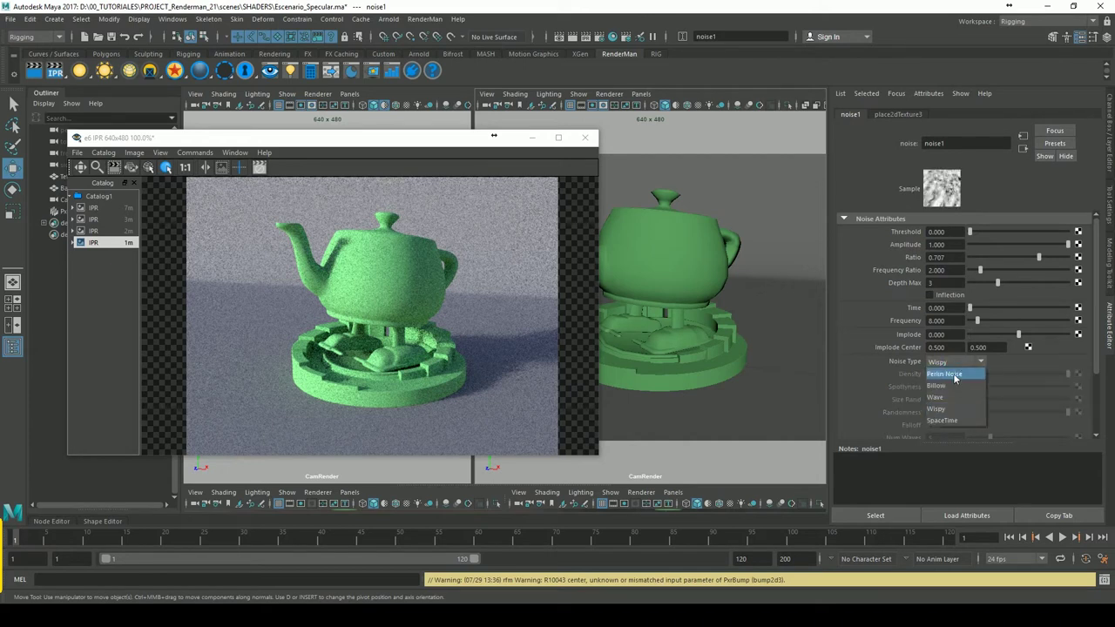
{"action": "left_click", "coordinate": [954, 375]}
{"action": "left_click", "coordinate": [958, 360]}
{"action": "left_click", "coordinate": [949, 385]}
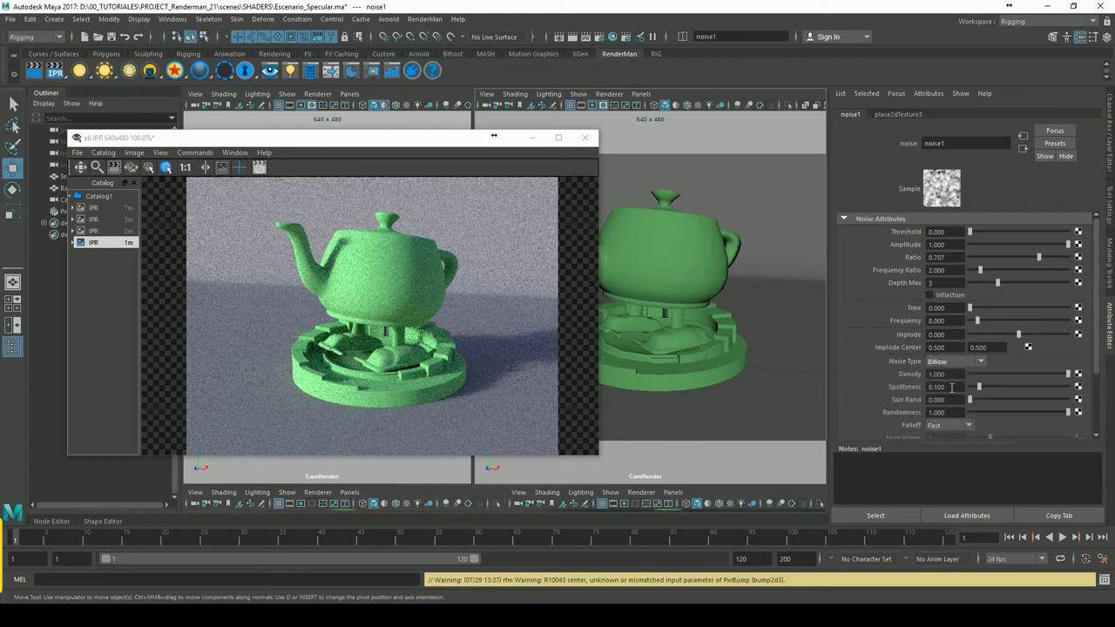
{"action": "left_click", "coordinate": [955, 362]}
{"action": "left_click", "coordinate": [951, 424]}
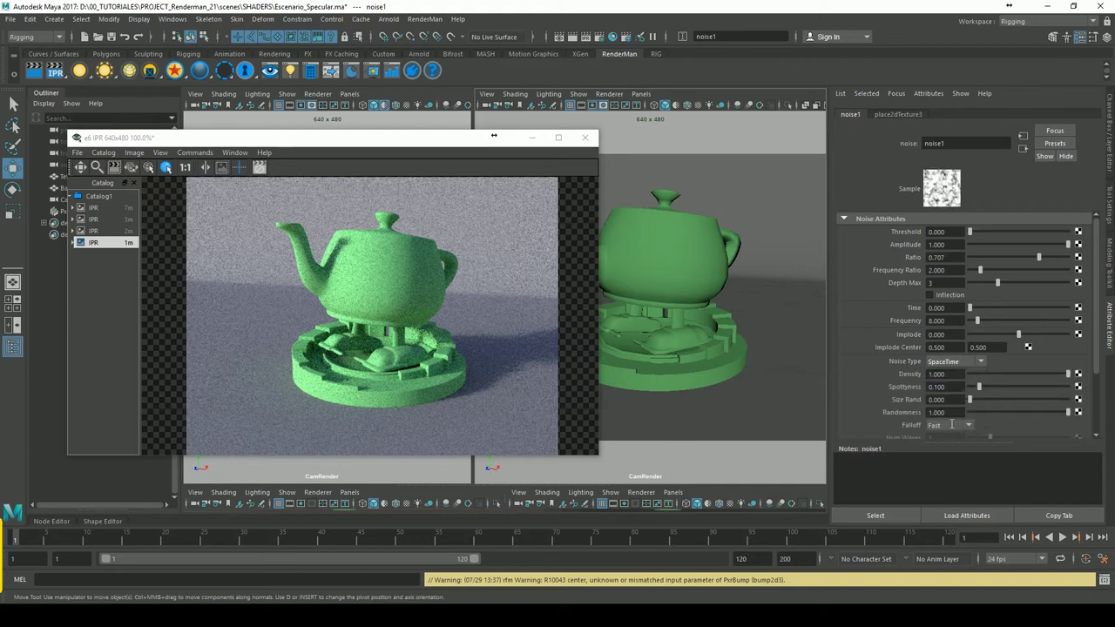
{"action": "left_click", "coordinate": [955, 361]}
{"action": "left_click", "coordinate": [954, 374]}
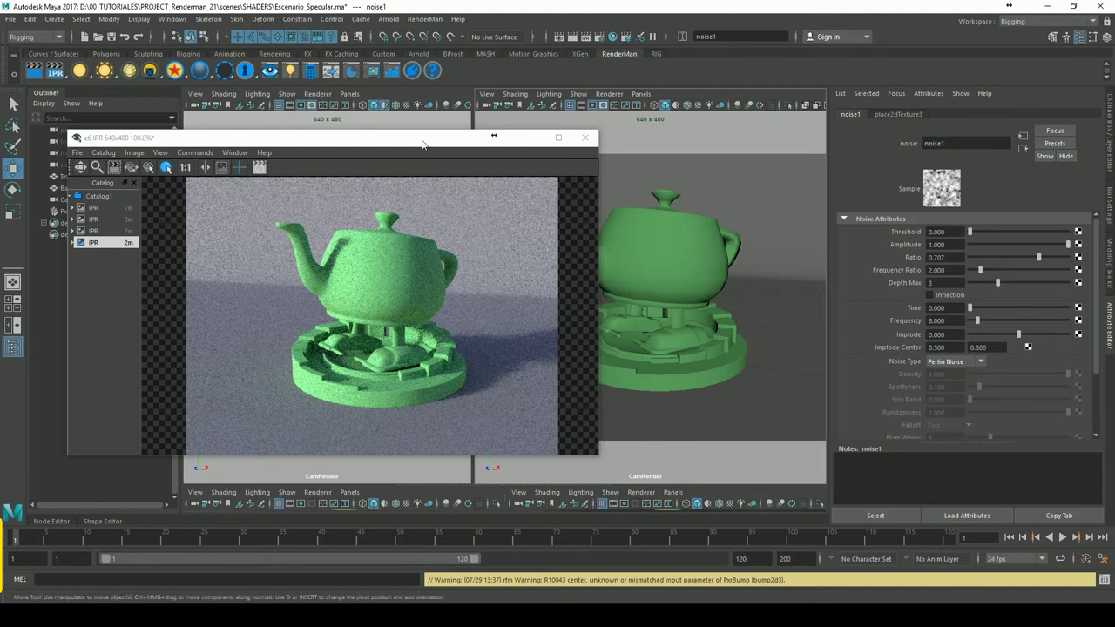
{"action": "left_click_drag", "start_coordinate": [423, 144], "coordinate": [444, 146]}
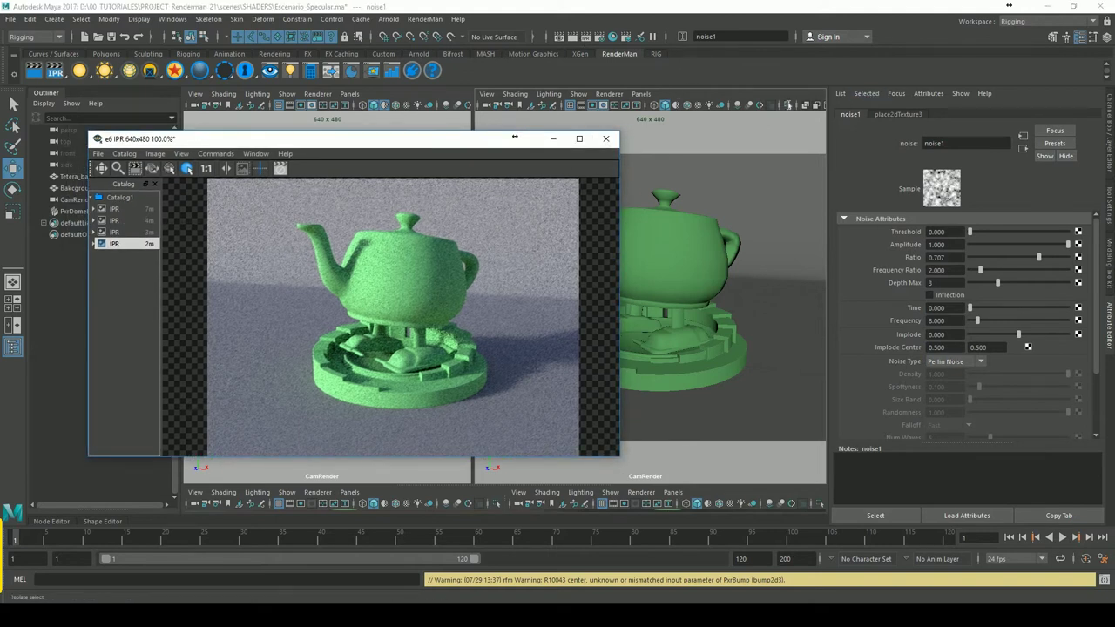
- Select the teapot and lower the noise1 bump amplitude to 0.880
{"action": "left_click", "coordinate": [398, 272]}
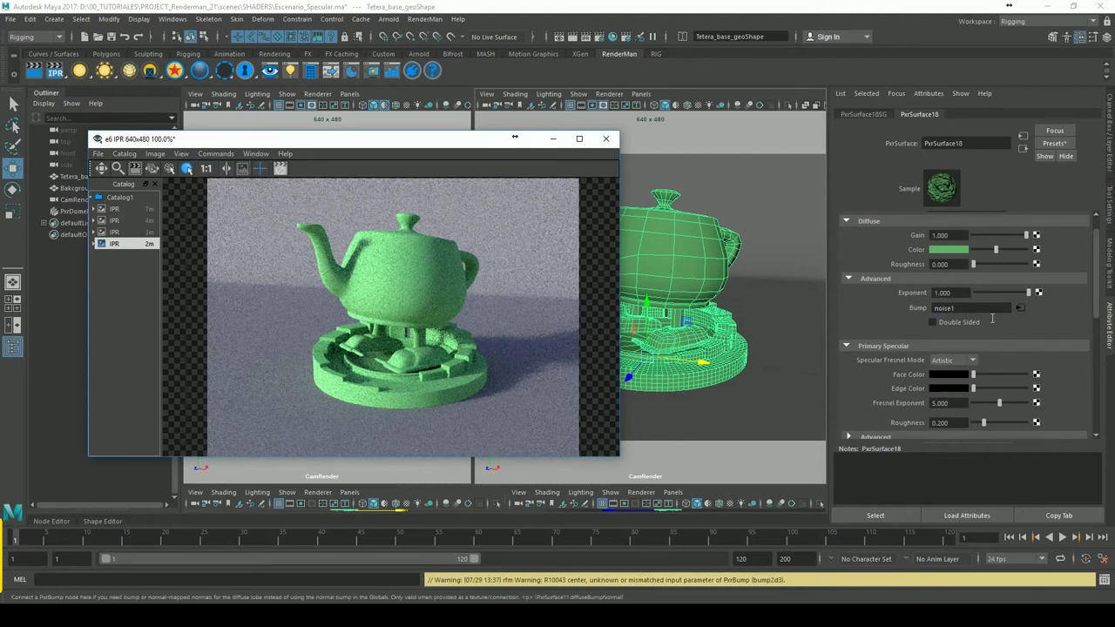
{"action": "left_click", "coordinate": [588, 47]}
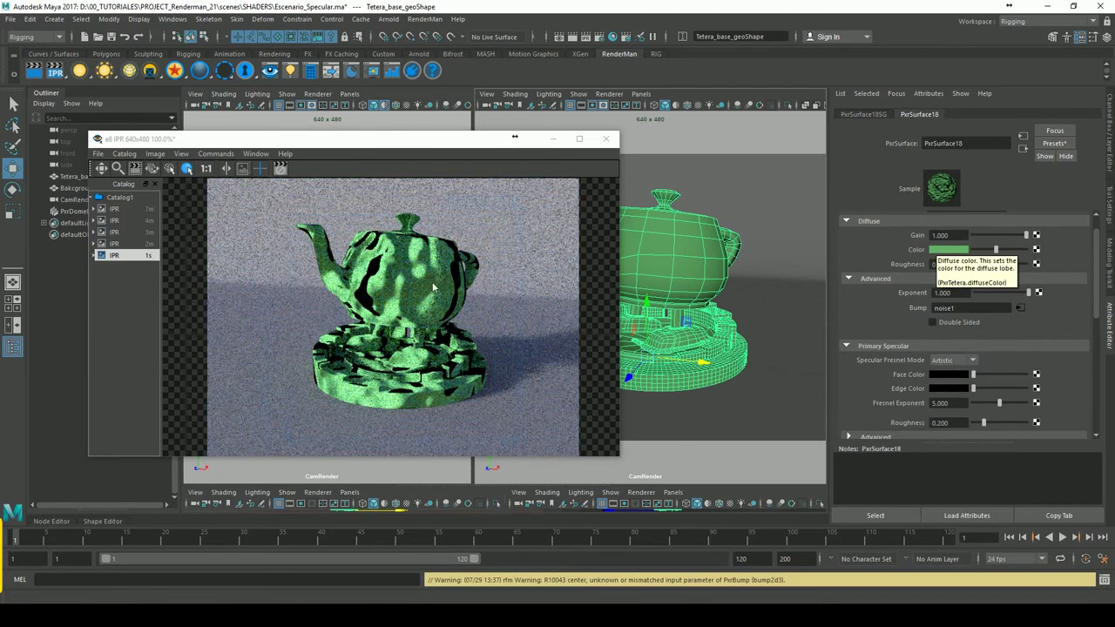
{"action": "left_click", "coordinate": [1021, 308]}
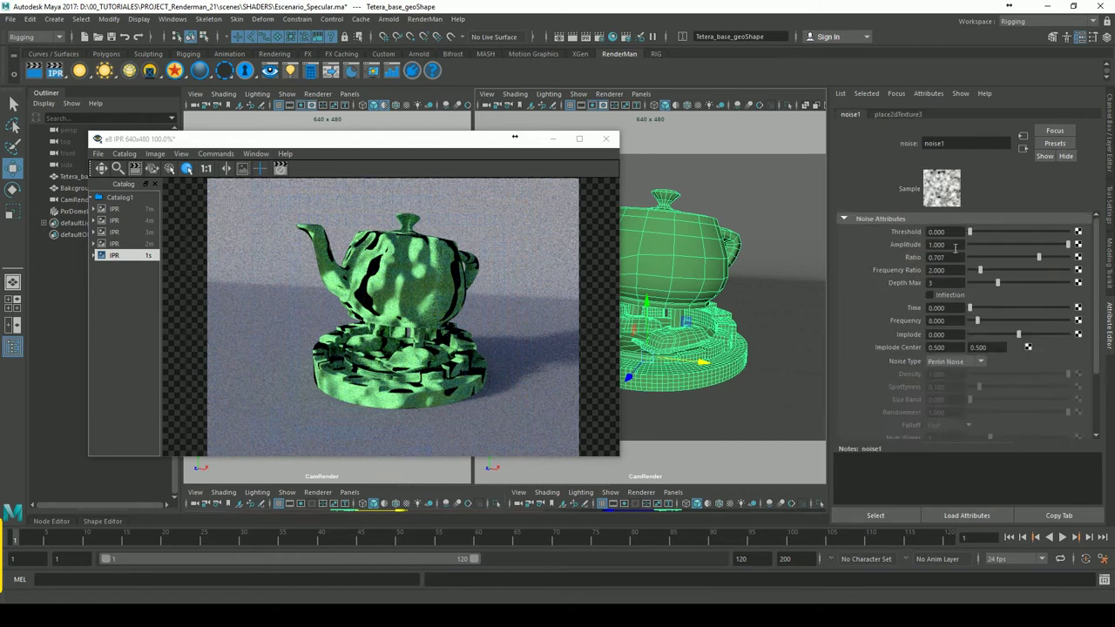
{"action": "left_click_drag", "start_coordinate": [1037, 247], "coordinate": [1017, 250]}
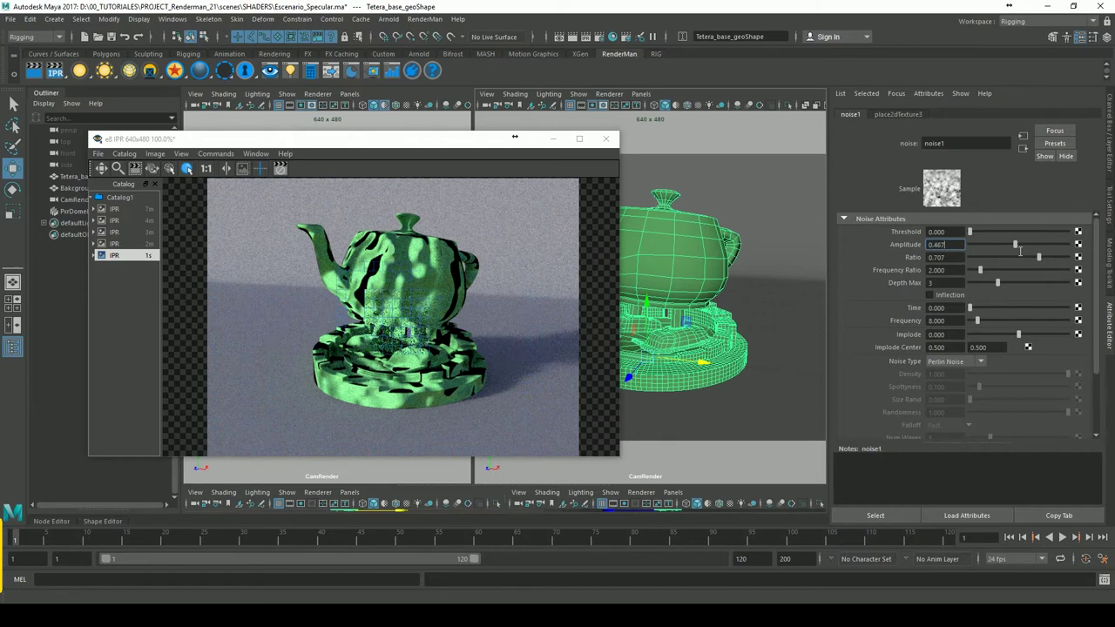
- Set place2dTexture3 Repeat UV to 10 × 10 and follow the connections to bump2d3
{"action": "left_click", "coordinate": [899, 114]}
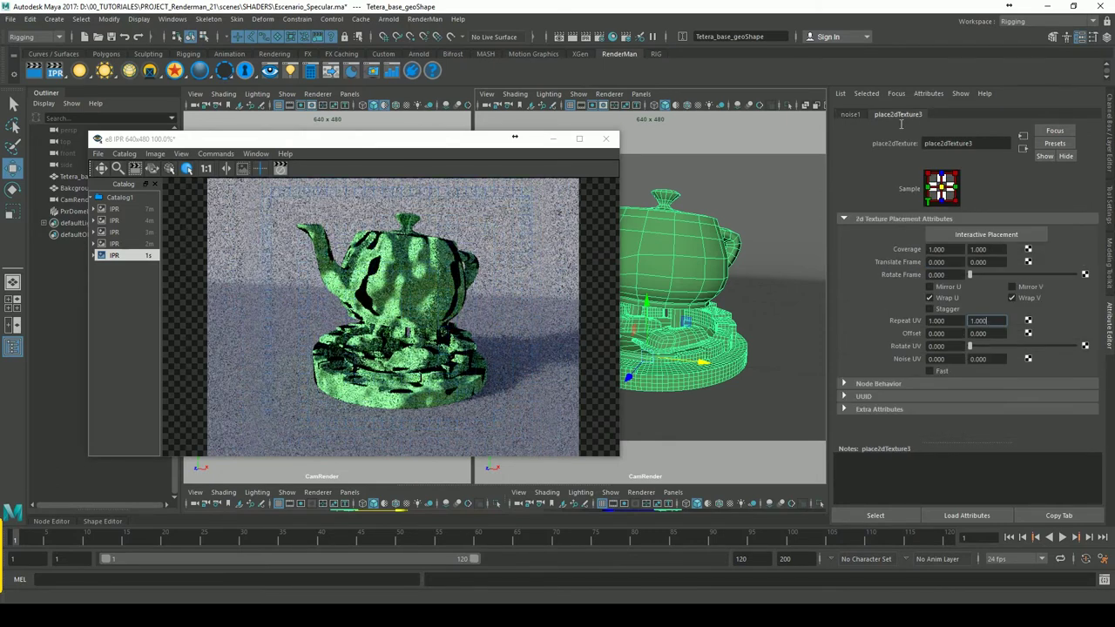
{"action": "double_click", "coordinate": [936, 320]}
{"action": "type", "text": "10"}
{"action": "key", "text": "Tab"}
{"action": "type", "text": "10"}
{"action": "key", "text": "Return"}
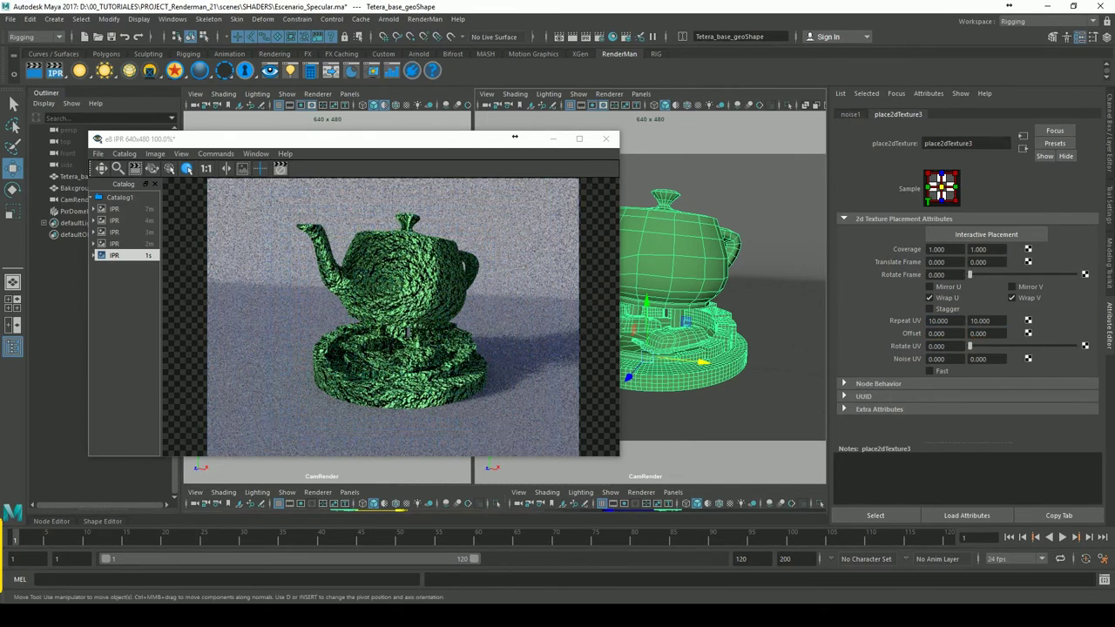
{"action": "left_click", "coordinate": [1023, 149]}
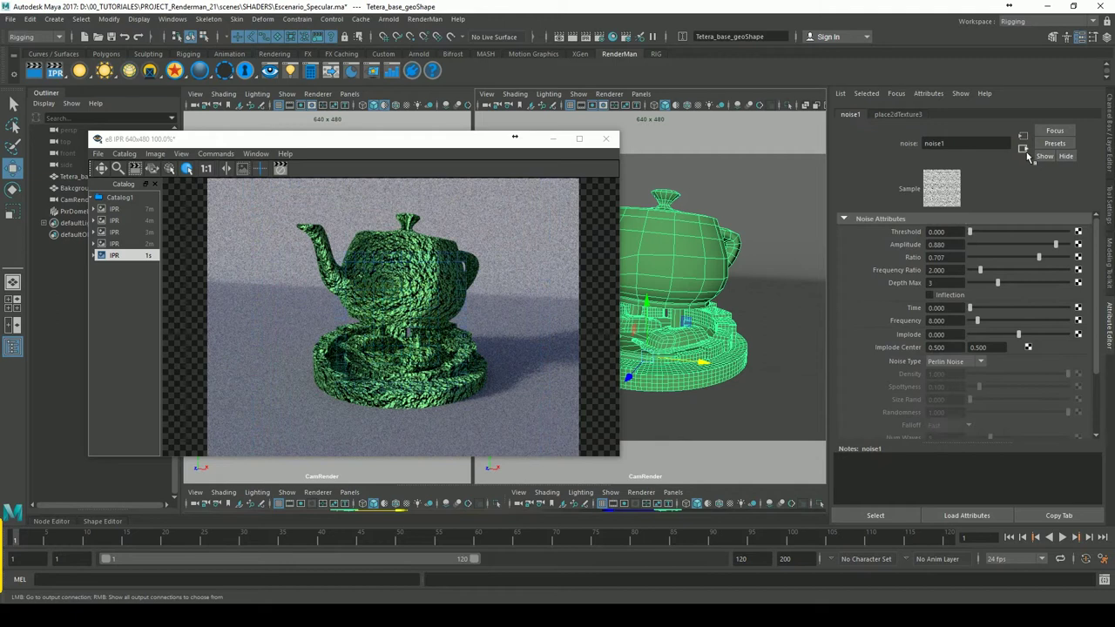
{"action": "left_click", "coordinate": [1024, 149]}
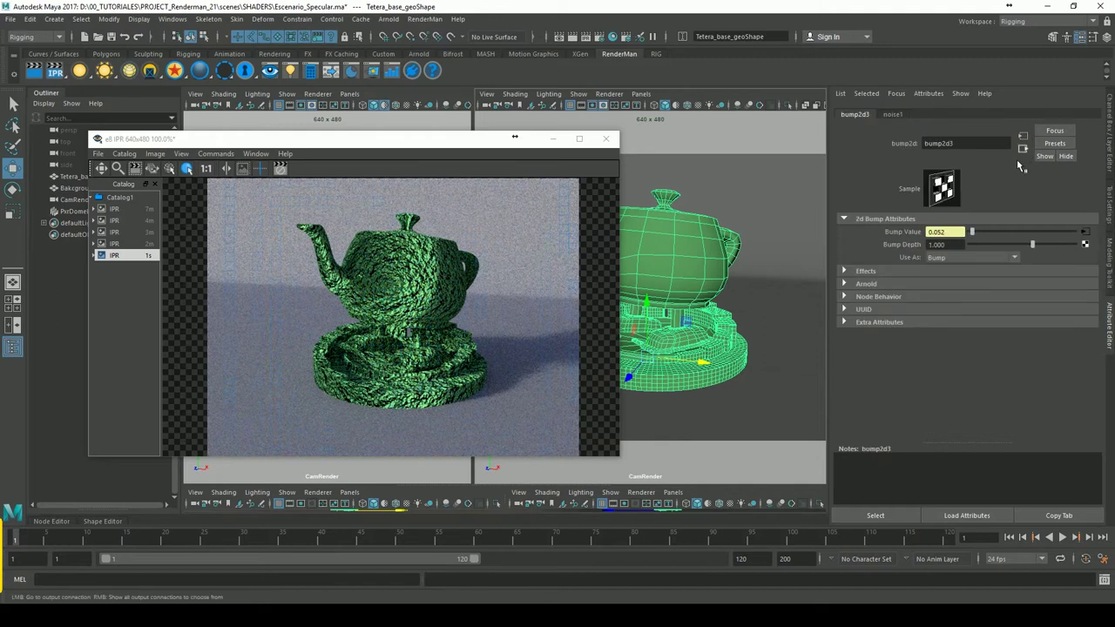
- Go from the teapot shader through noise1 to bump2d3 and set Bump Depth to 0.05
{"action": "left_click", "coordinate": [1023, 149]}
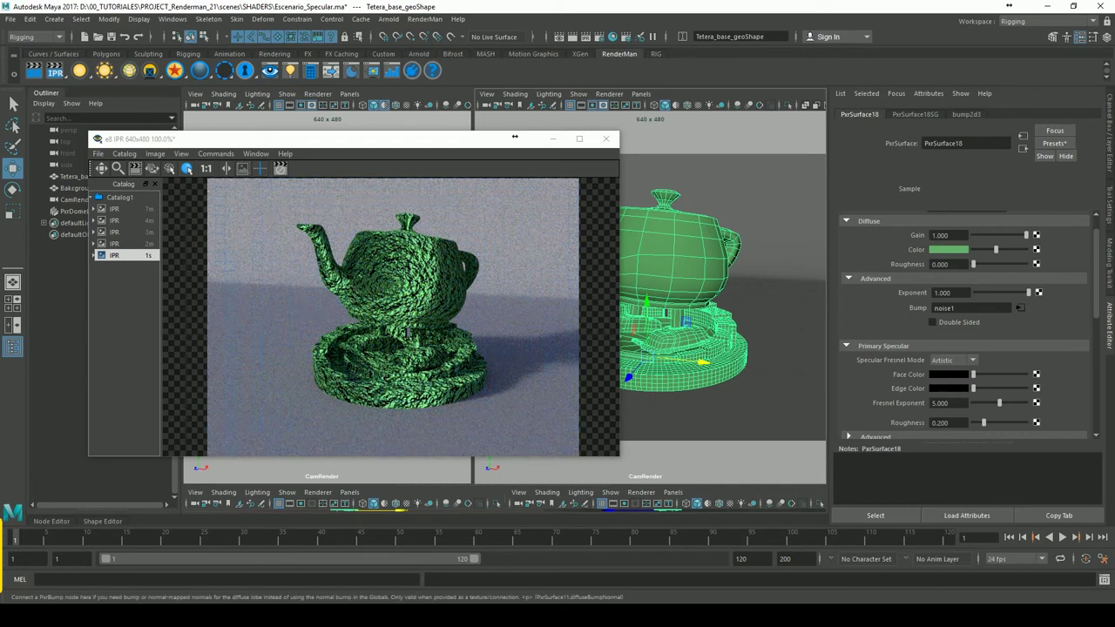
{"action": "left_click", "coordinate": [1020, 307]}
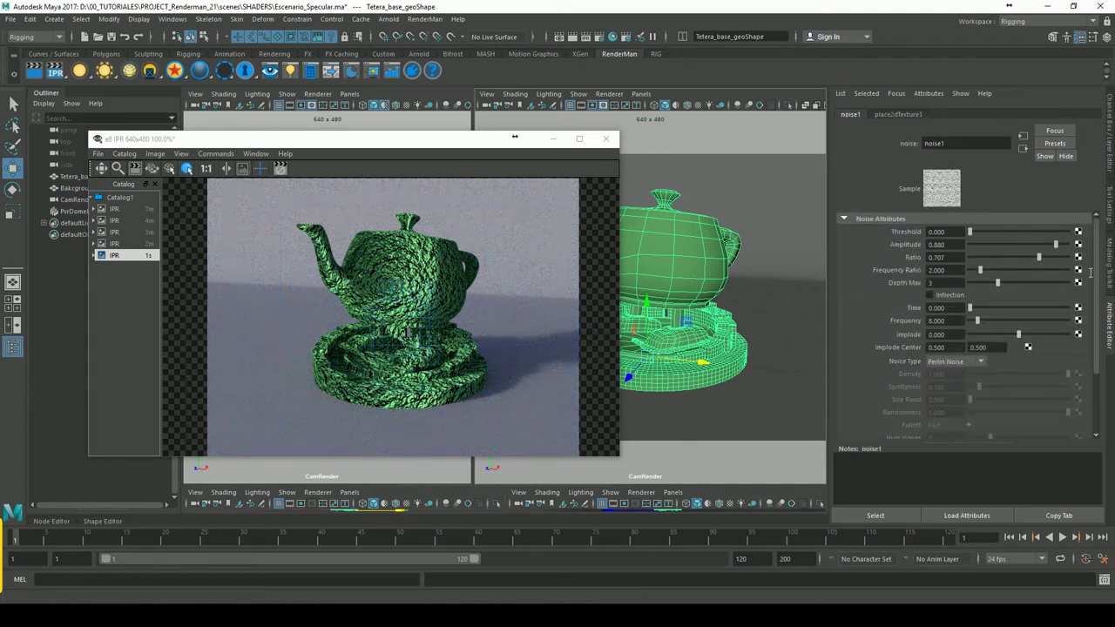
{"action": "left_click", "coordinate": [1025, 150]}
{"action": "left_click", "coordinate": [953, 245]}
{"action": "type", "text": "0.05"}
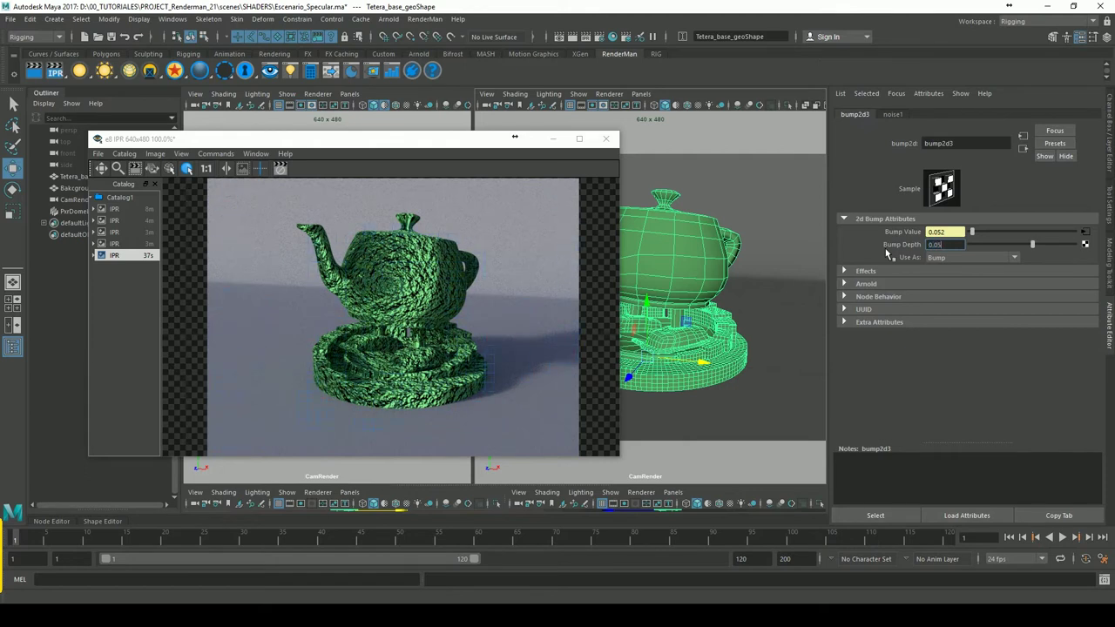
{"action": "key", "text": "Return"}
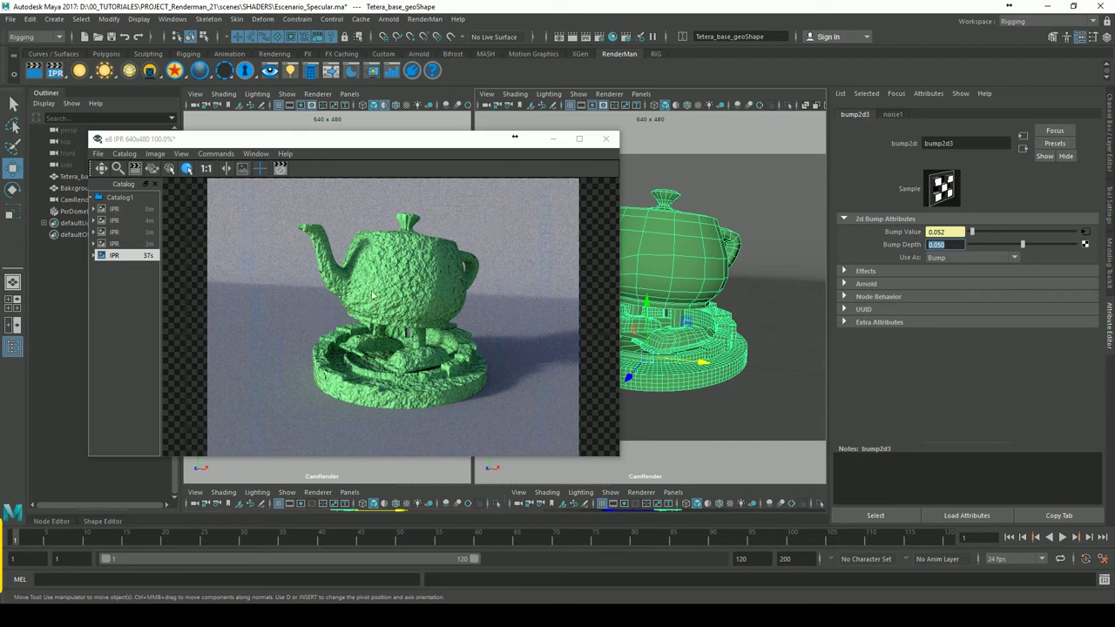
- Lower bump2d3's Bump Depth to 0.001, then settle on 0.003
{"action": "left_click", "coordinate": [946, 247]}
{"action": "type", "text": "0.001"}
{"action": "key", "text": "Return"}
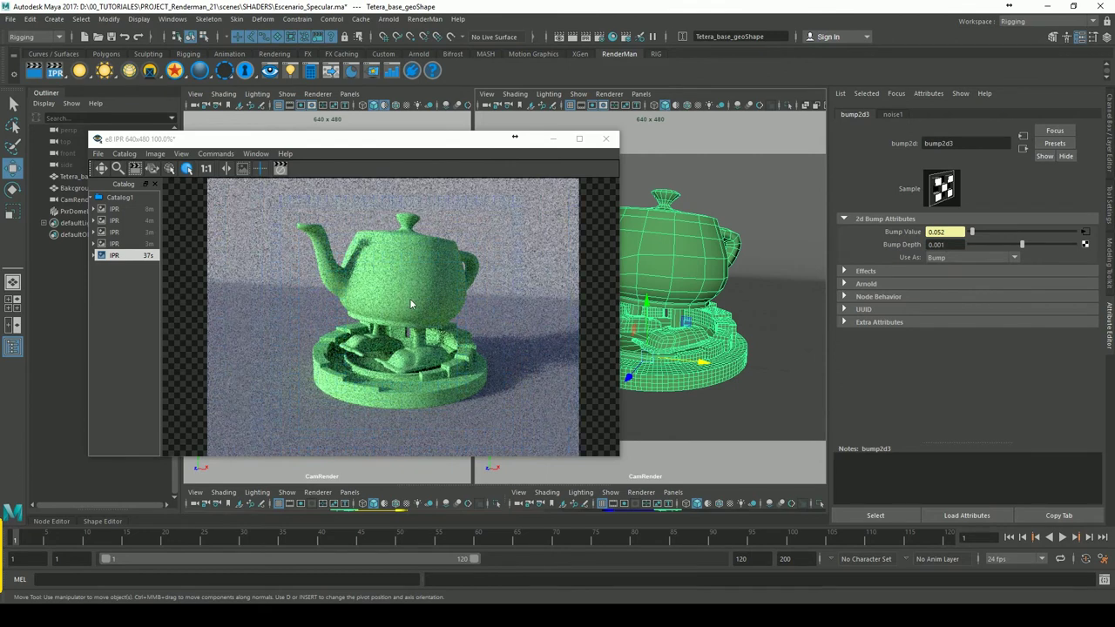
{"action": "left_click", "coordinate": [939, 246]}
{"action": "type", "text": "0.003"}
{"action": "key", "text": "Return"}
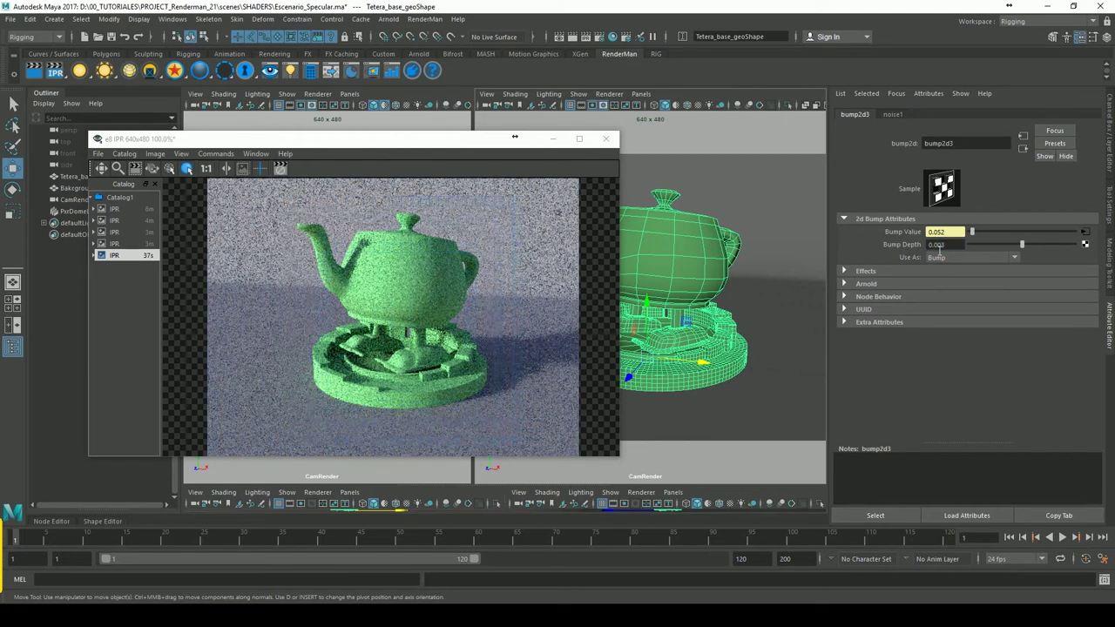
- Try bump2d3 Bump Depth values of 0.005 and 0.01
{"action": "left_click", "coordinate": [956, 247]}
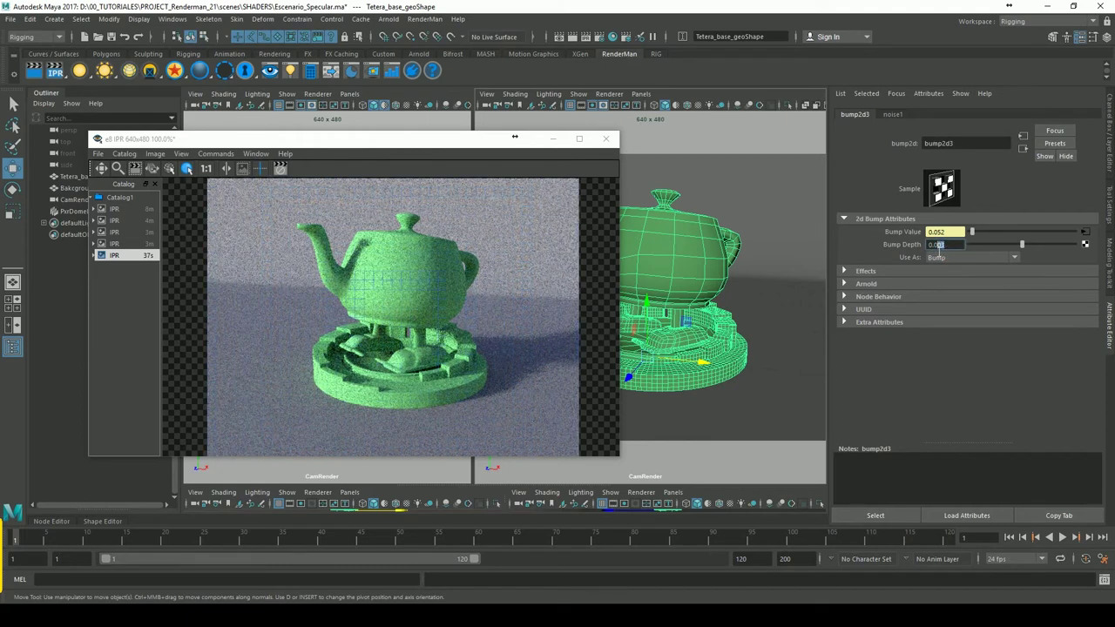
{"action": "type", "text": "0.005"}
{"action": "key", "text": "Return"}
{"action": "type", "text": "0.01"}
{"action": "key", "text": "Return"}
- Make Bump Depth negative, -0.01 then -0.1, and select the background plane
{"action": "left_click", "coordinate": [937, 252]}
{"action": "type", "text": "-"}
{"action": "key", "text": "Return"}
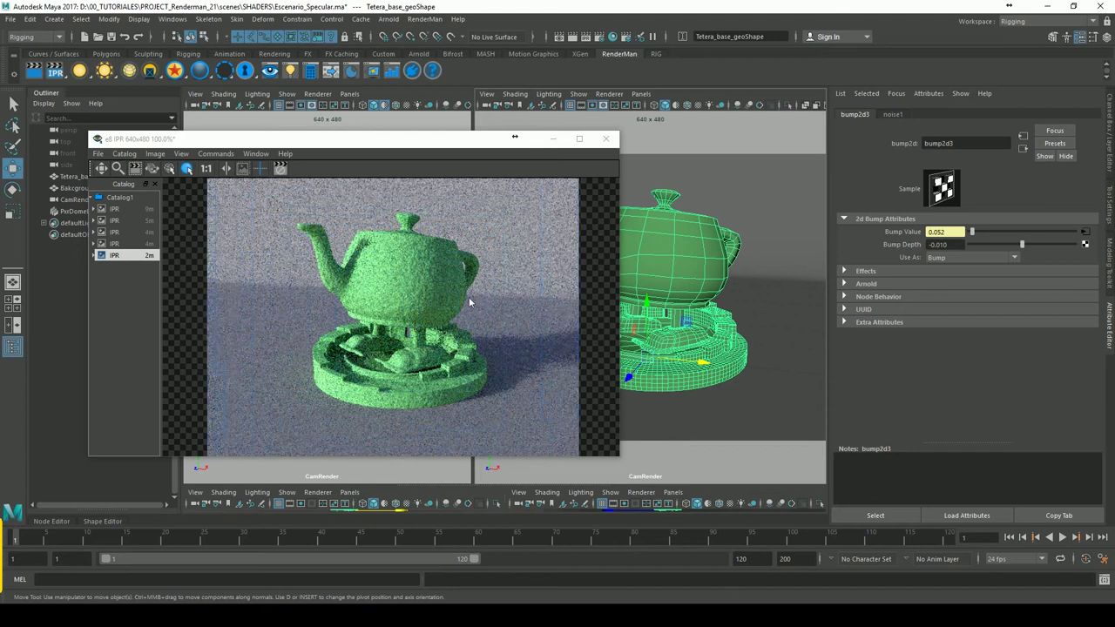
{"action": "double_click", "coordinate": [944, 245]}
{"action": "type", "text": "-0.1"}
{"action": "key", "text": "Return"}
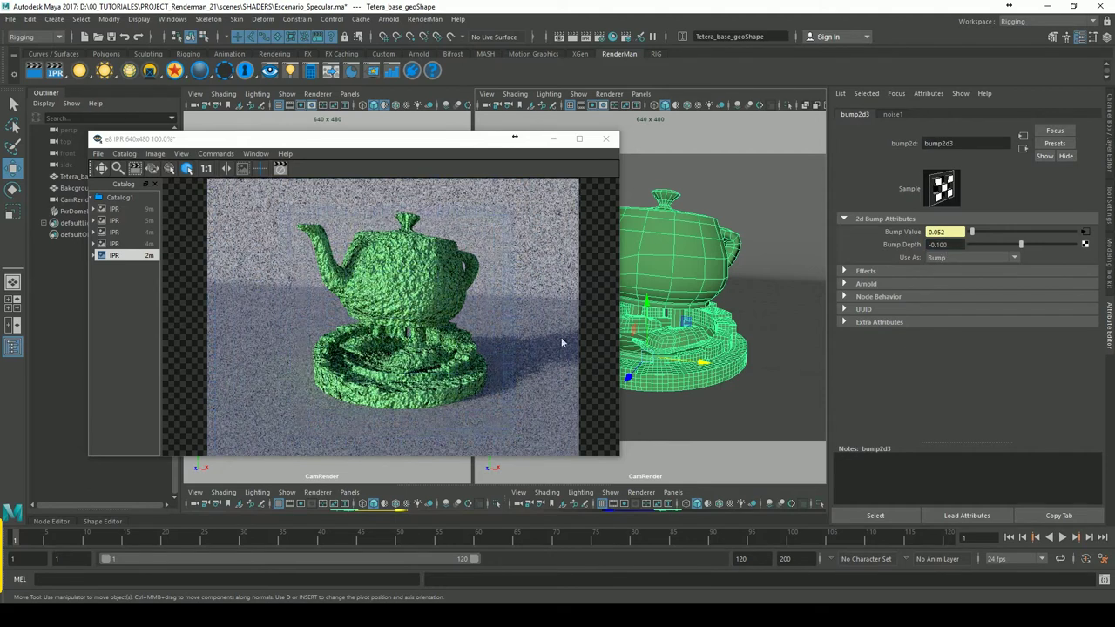
{"action": "left_click", "coordinate": [538, 291]}
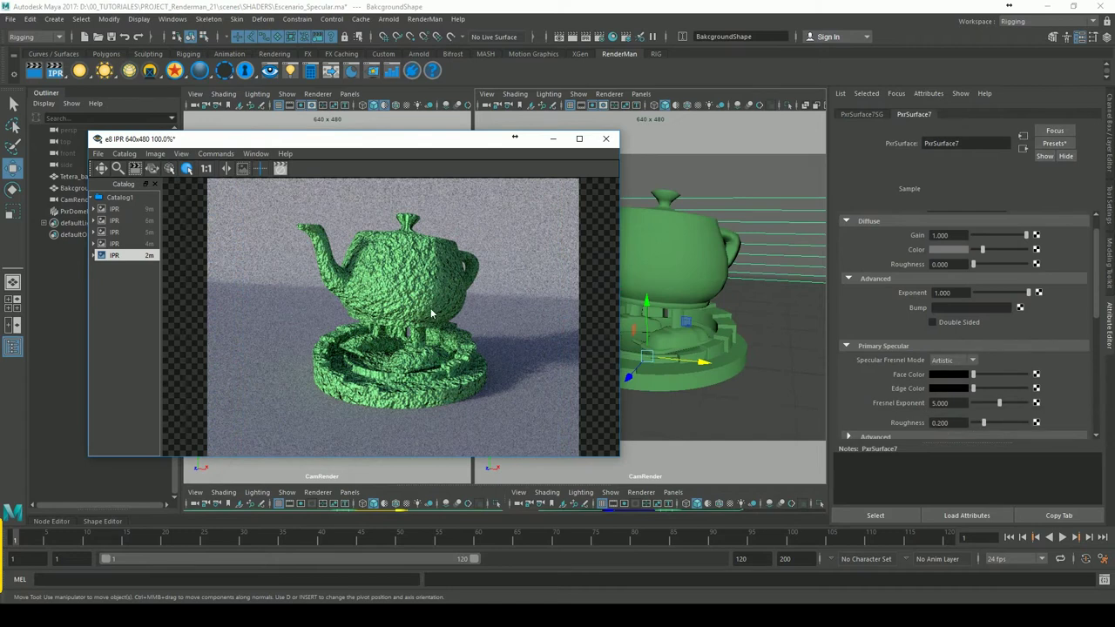
- Restart the IPR render, then select the teapot to show its PxrSurface18 shader
{"action": "left_click", "coordinate": [259, 170]}
{"action": "left_click", "coordinate": [55, 71]}
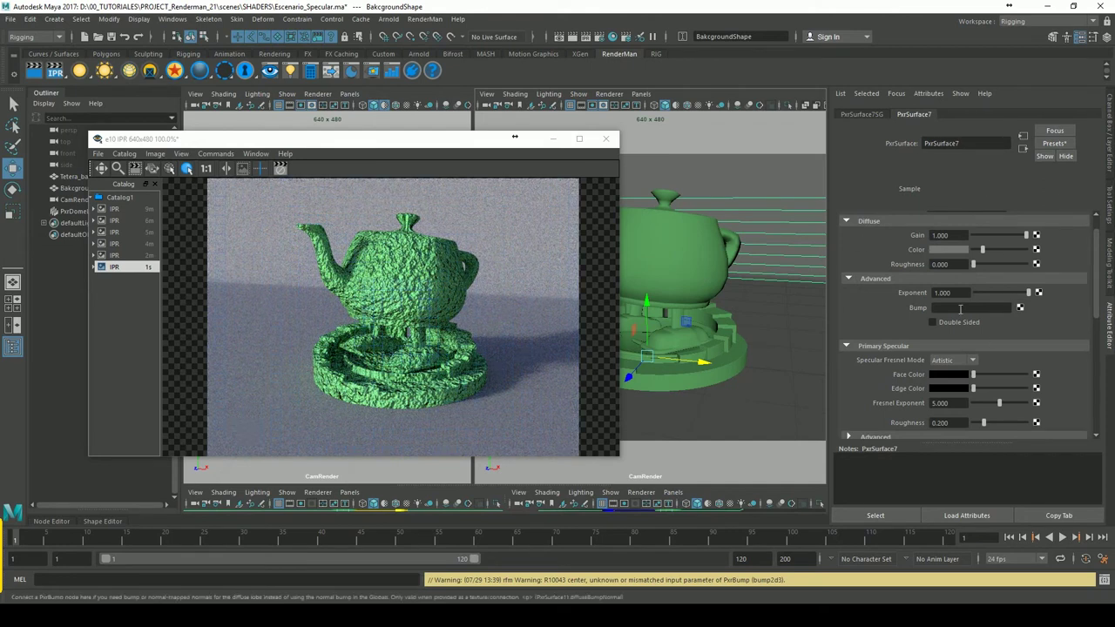
{"action": "left_click", "coordinate": [377, 323]}
{"action": "left_click", "coordinate": [376, 323]}
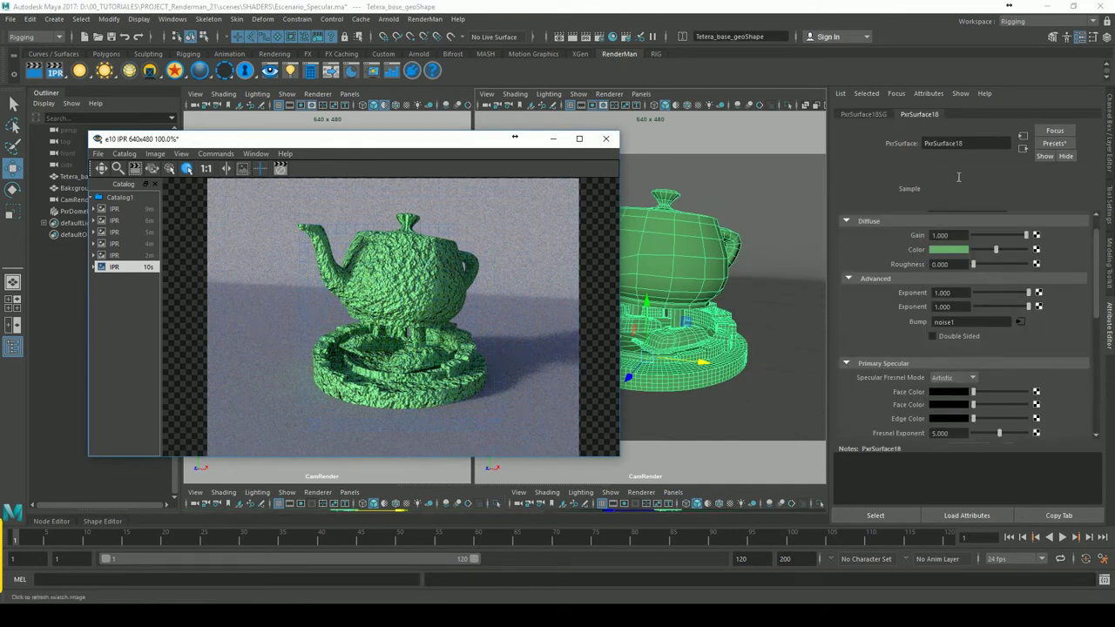
- Confirm bump2d3 stays at -0.100, close the IPR window discarding its session, and select Tetera_base_geo
{"action": "left_click", "coordinate": [1020, 308]}
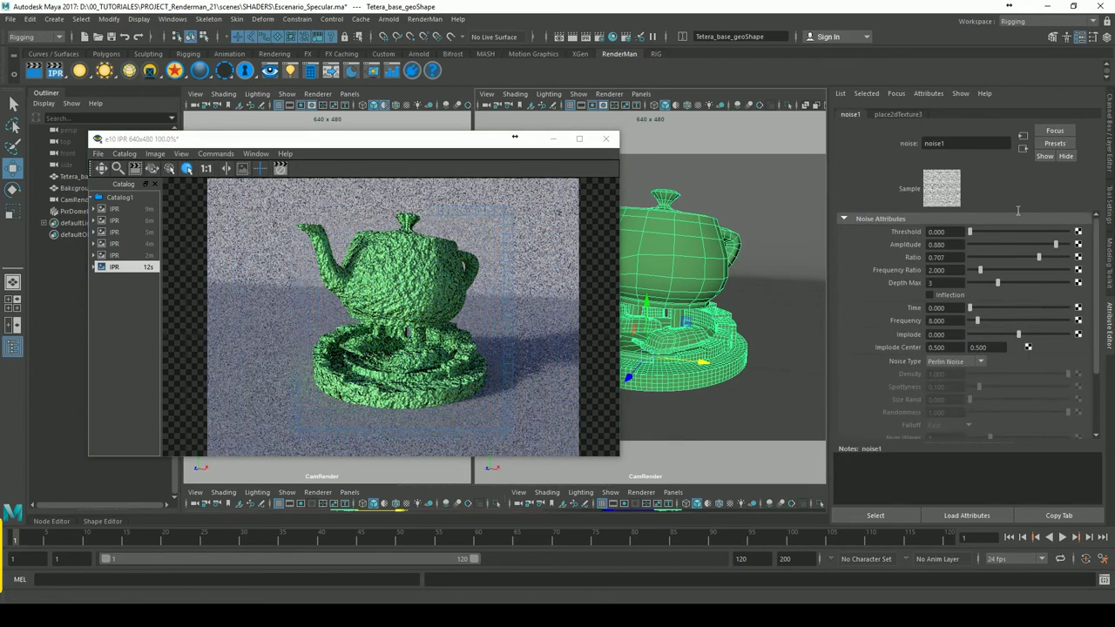
{"action": "left_click", "coordinate": [1023, 148]}
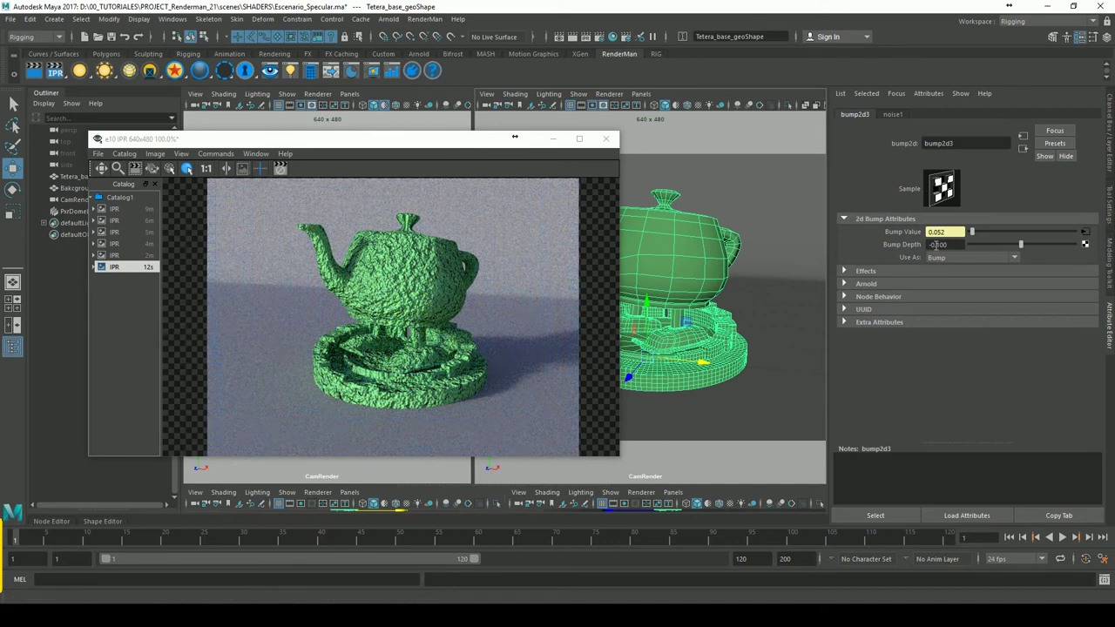
{"action": "left_click", "coordinate": [514, 137]}
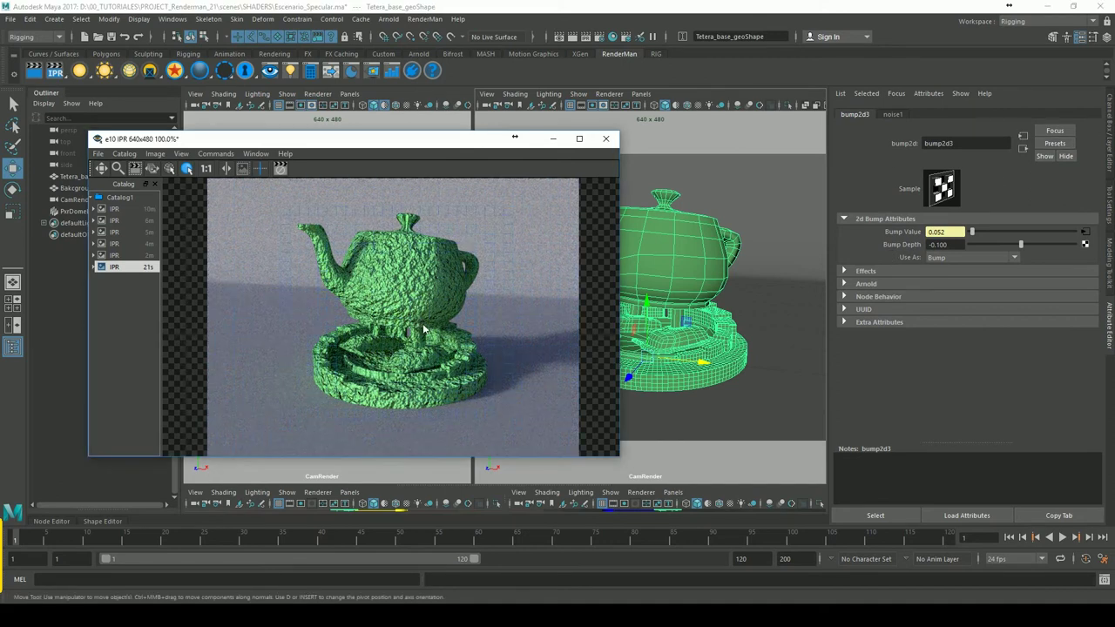
{"action": "left_click", "coordinate": [604, 140]}
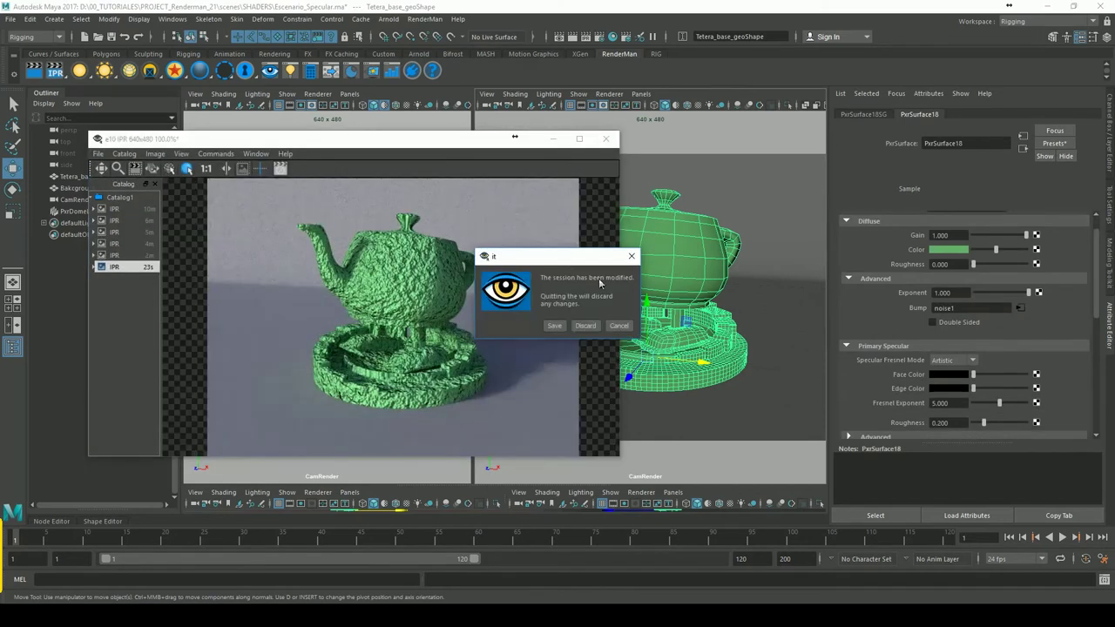
{"action": "left_click", "coordinate": [585, 324]}
{"action": "left_click", "coordinate": [695, 264]}
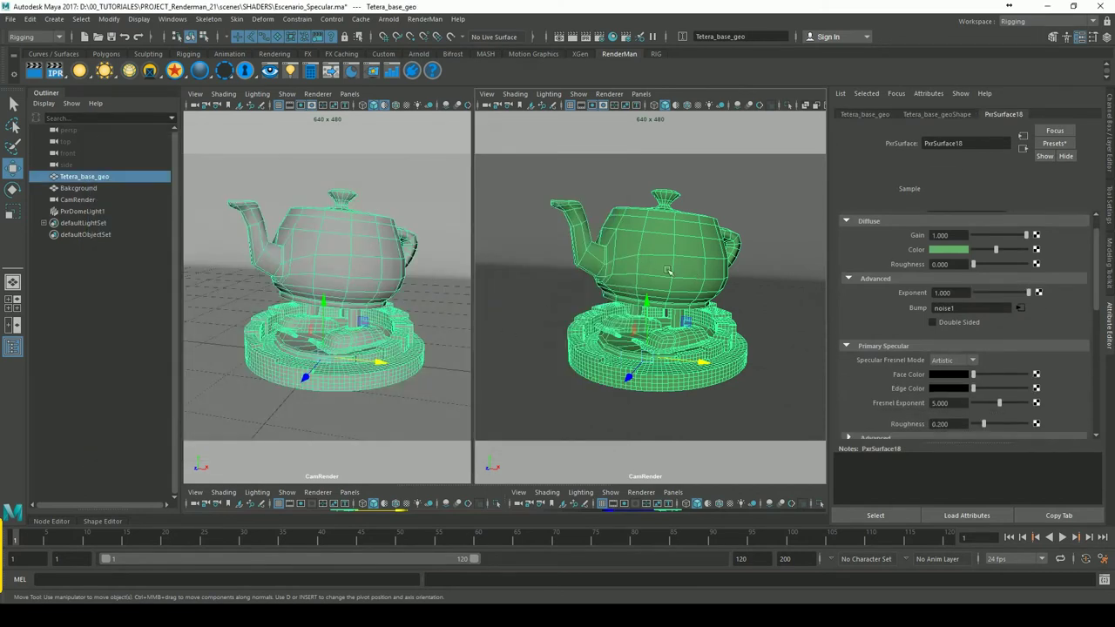
- In Hypershade, delete unused nodes so only five materials remain
{"action": "left_click", "coordinate": [613, 37]}
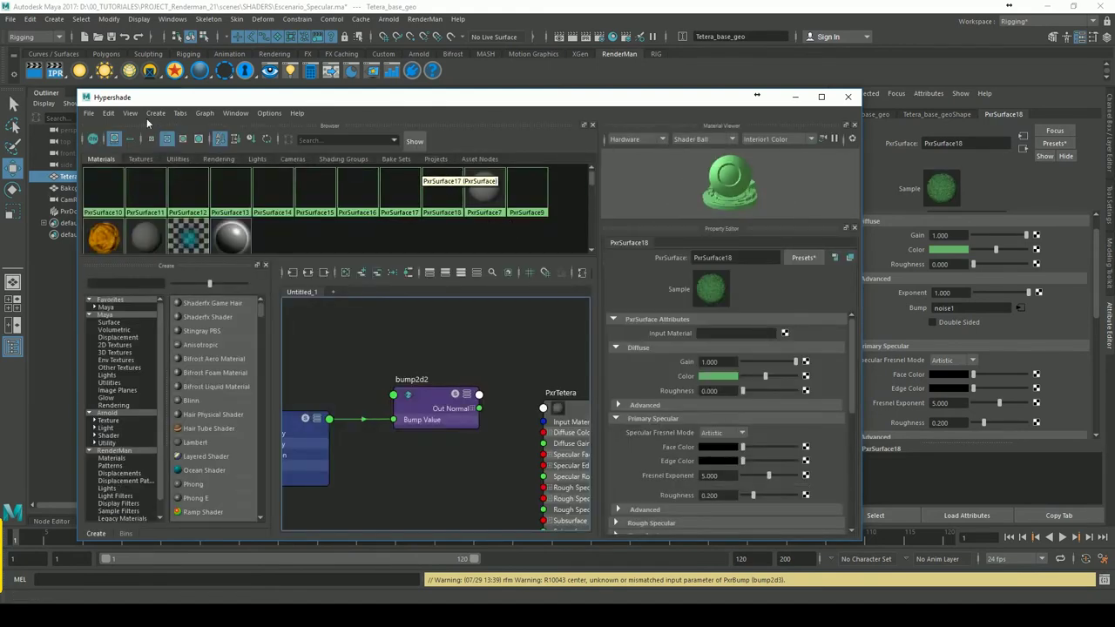
{"action": "left_click", "coordinate": [108, 113]}
{"action": "left_click", "coordinate": [165, 146]}
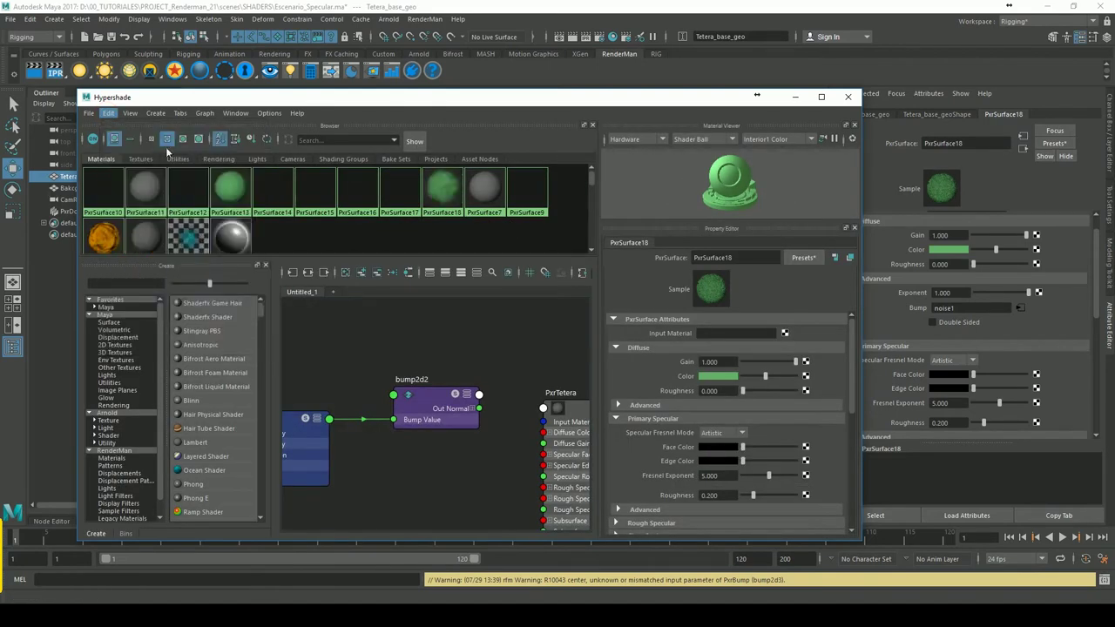
{"action": "left_click", "coordinate": [110, 197]}
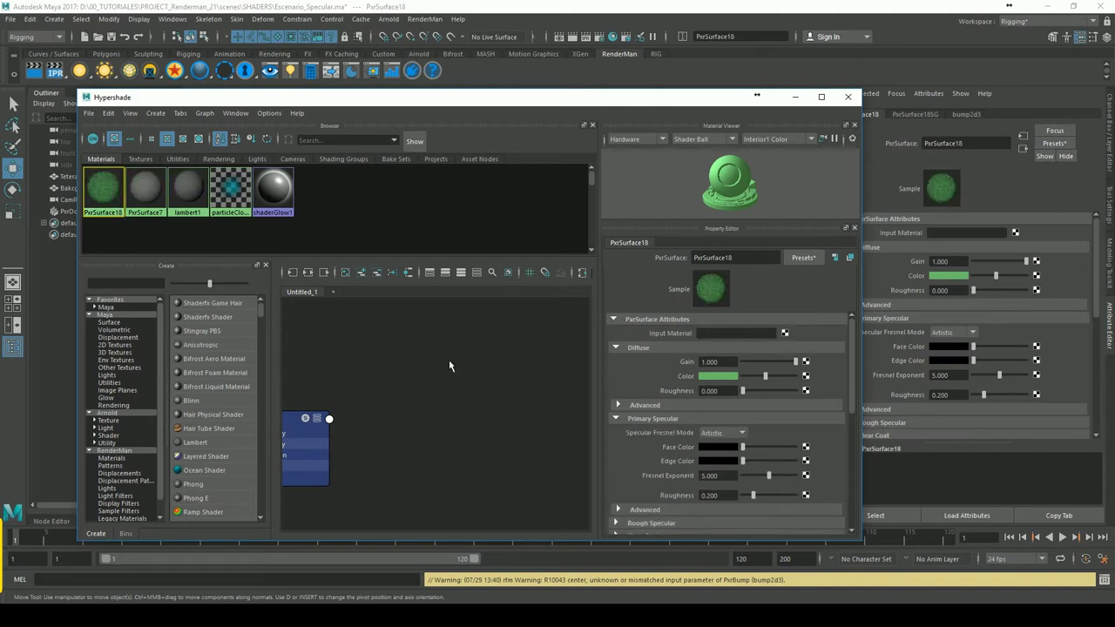
{"action": "key", "text": "f"}
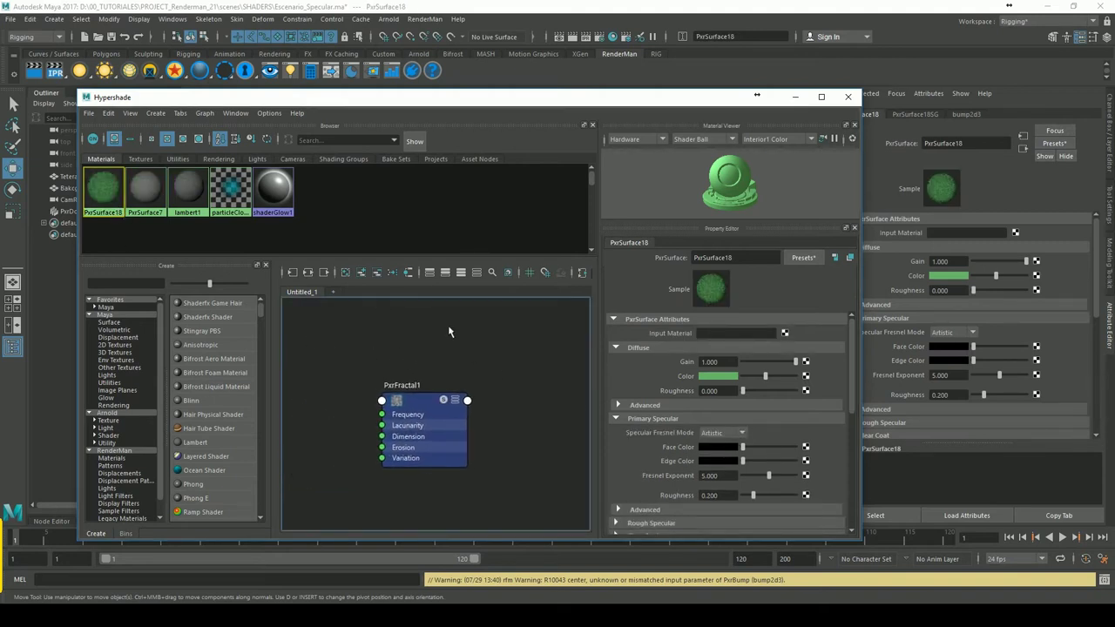
- Graph only PxrSurface18 with its input and output connections in a maximized, centred view
{"action": "left_click", "coordinate": [349, 276]}
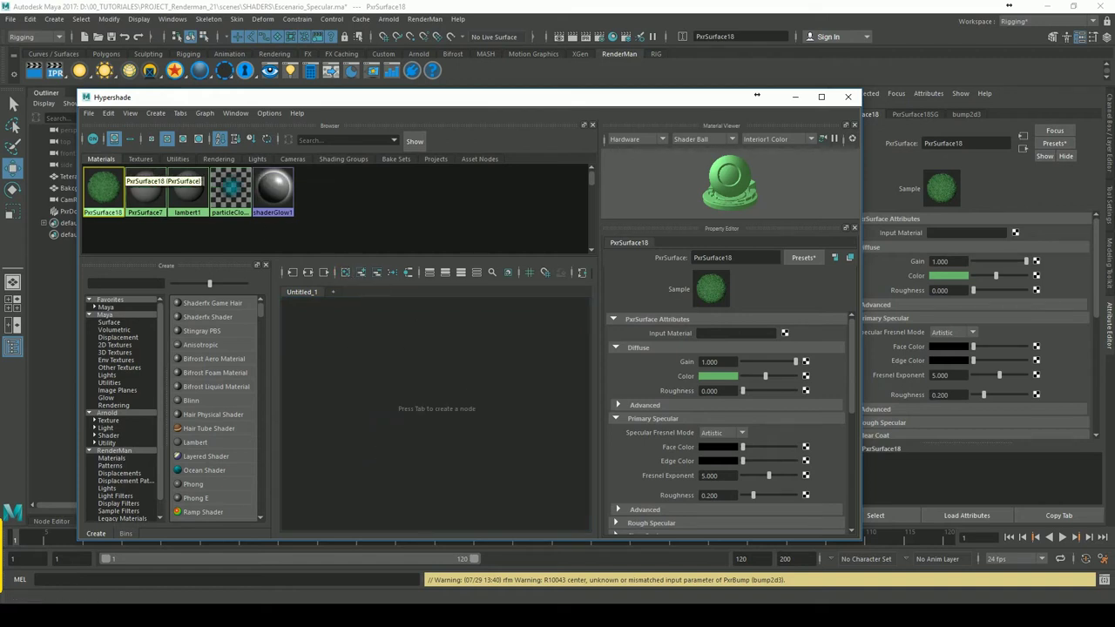
{"action": "left_click", "coordinate": [367, 276]}
{"action": "left_click", "coordinate": [444, 366]}
{"action": "left_click", "coordinate": [319, 275]}
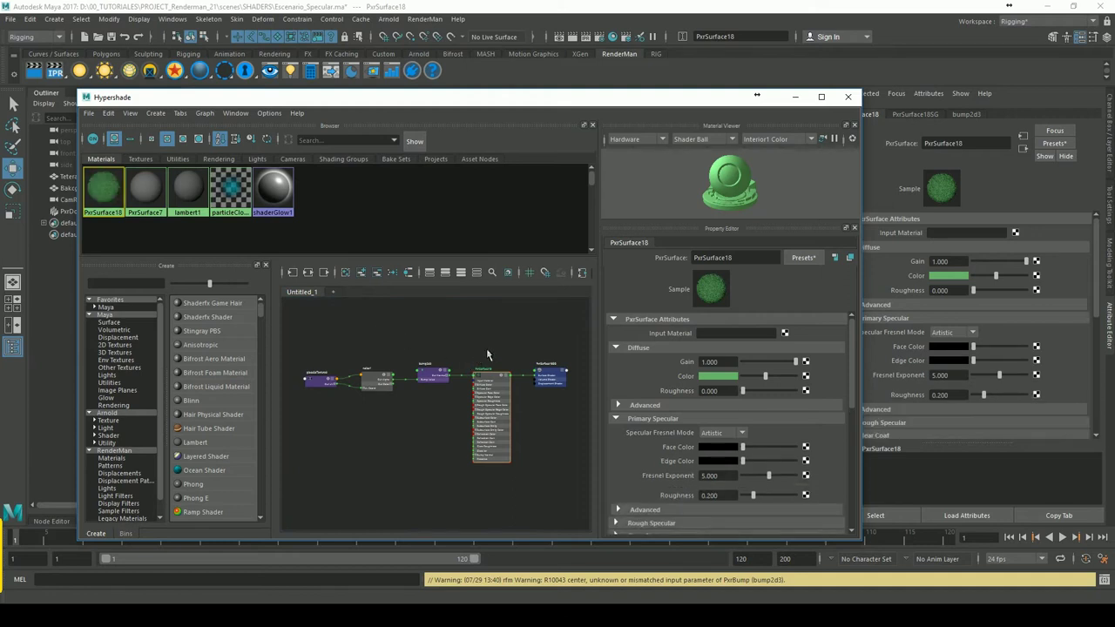
{"action": "left_click", "coordinate": [820, 97]}
{"action": "scroll", "coordinate": [540, 334], "scroll_direction": "up", "scroll_amount": 3}
{"action": "scroll", "coordinate": [635, 307], "scroll_direction": "up", "scroll_amount": 1}
{"action": "middle_click_drag", "start_coordinate": [635, 308], "coordinate": [627, 222], "text": "alt"}
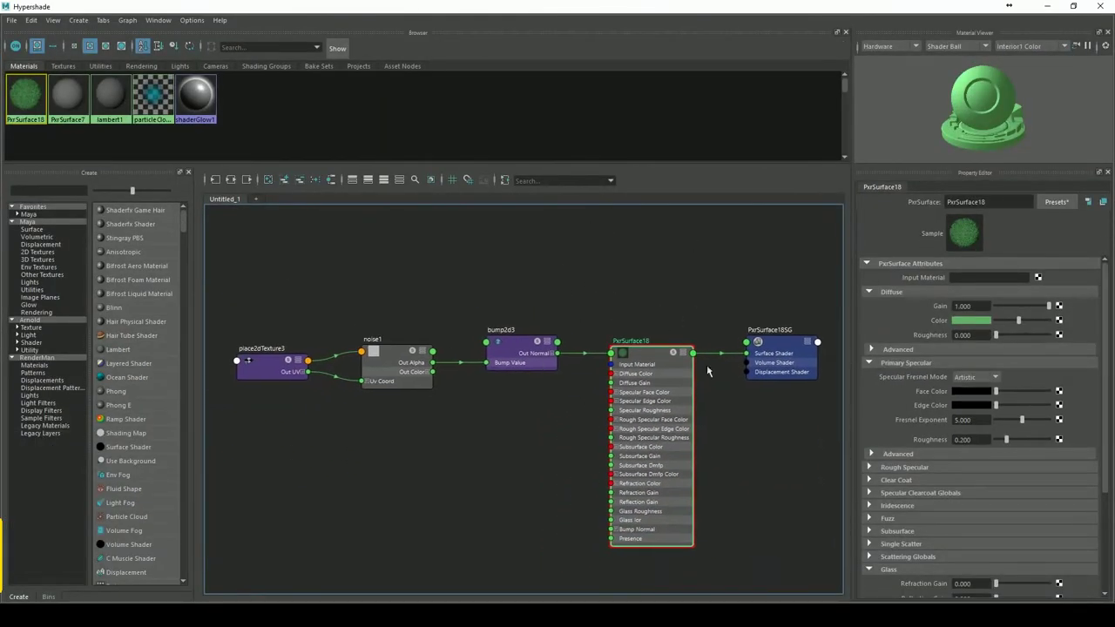
- Inspect bump2d3 and noise1, nudge noise1 down-right in the graph, and close Hypershade
{"action": "left_click", "coordinate": [516, 352]}
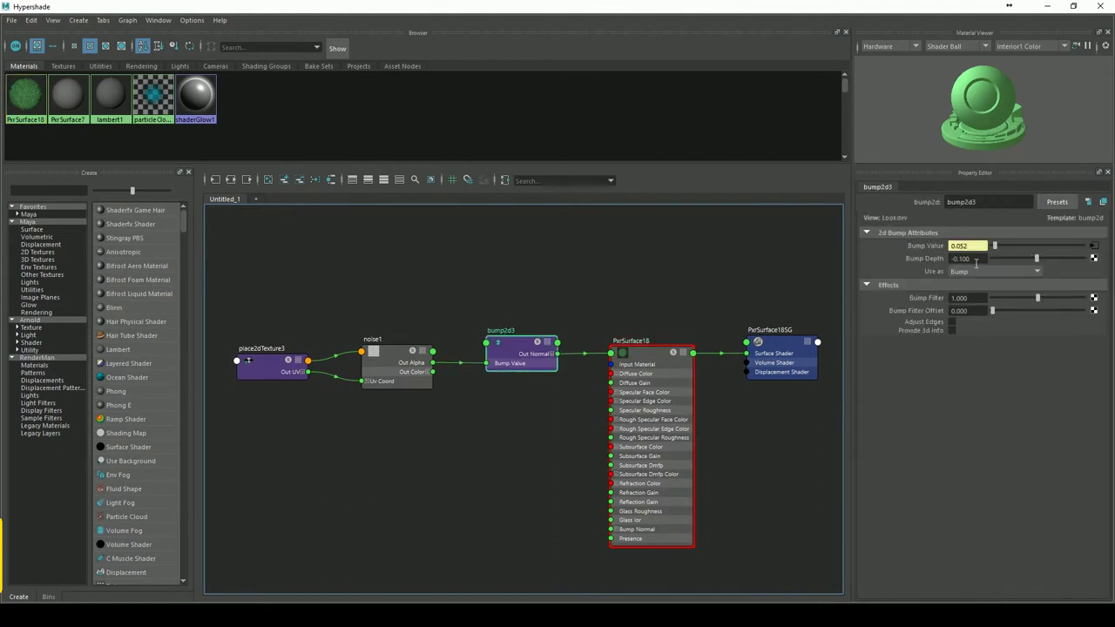
{"action": "left_click", "coordinate": [405, 362]}
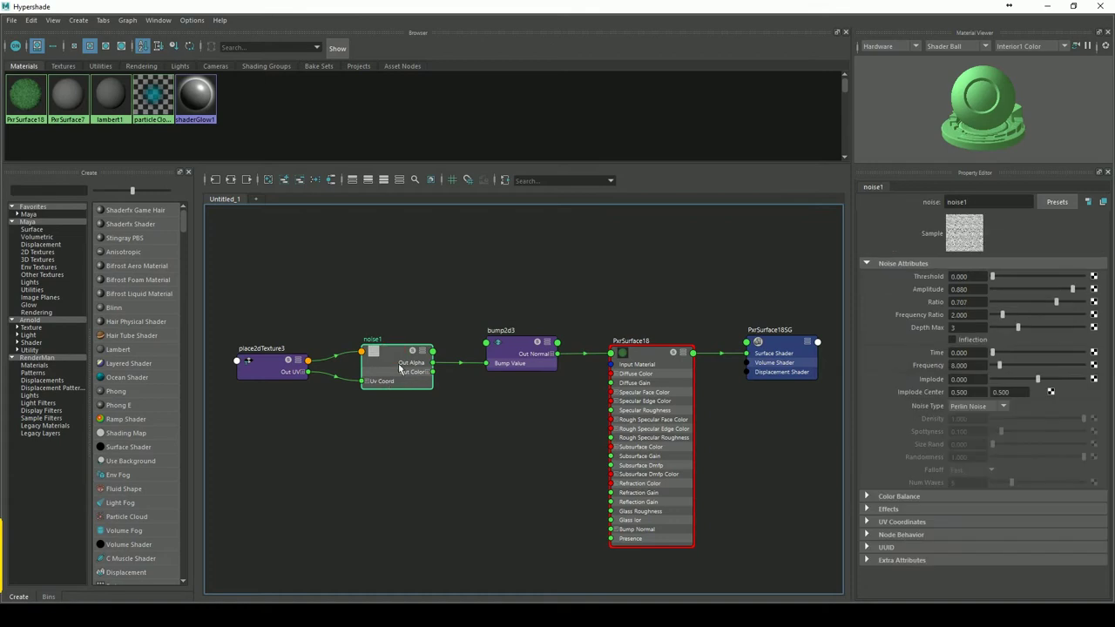
{"action": "left_click_drag", "start_coordinate": [400, 359], "coordinate": [399, 353]}
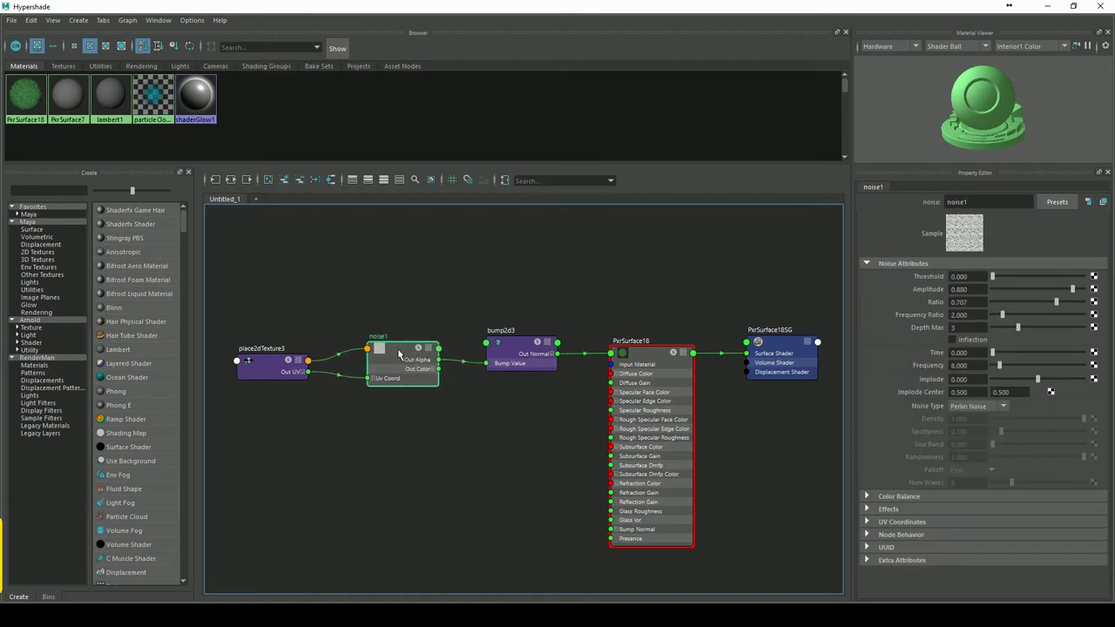
{"action": "left_click_drag", "start_coordinate": [525, 347], "coordinate": [522, 347]}
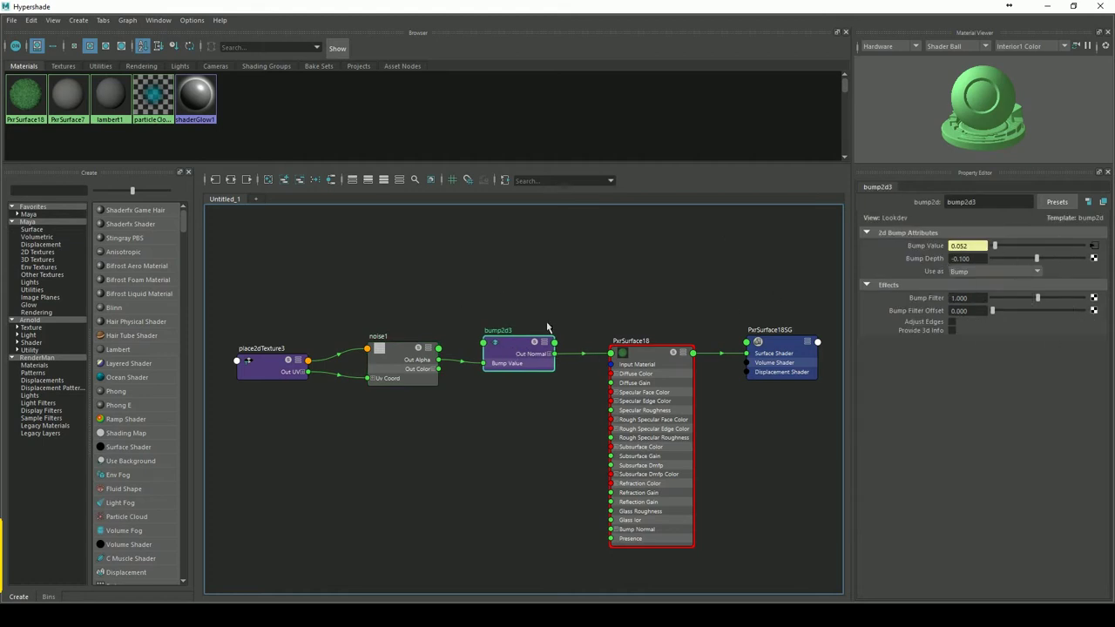
{"action": "left_click", "coordinate": [393, 356]}
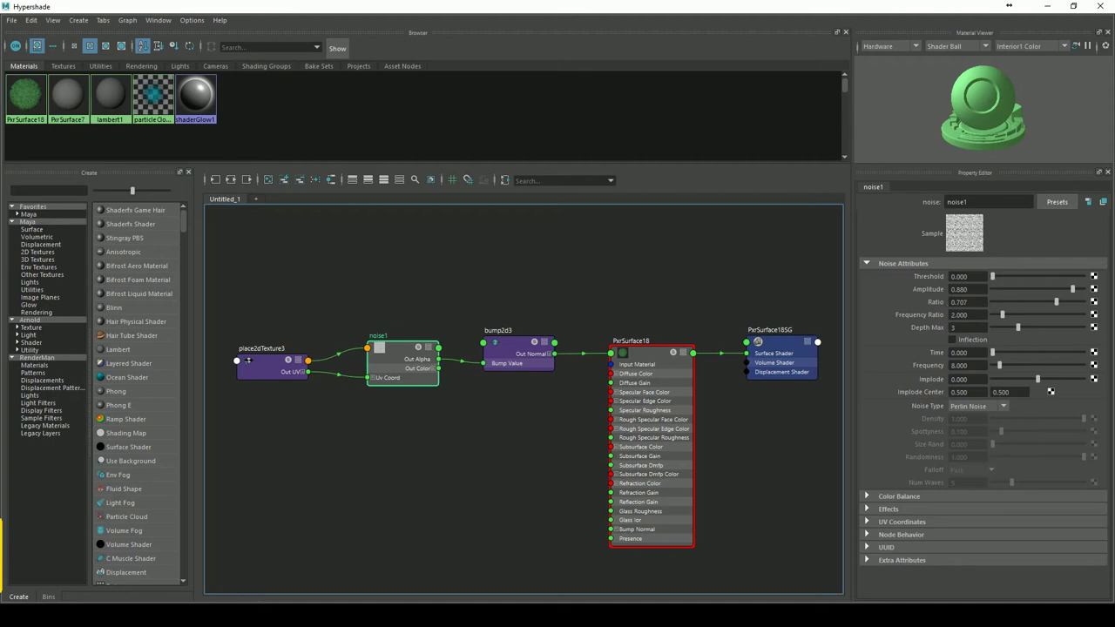
{"action": "left_click_drag", "start_coordinate": [401, 357], "coordinate": [424, 376]}
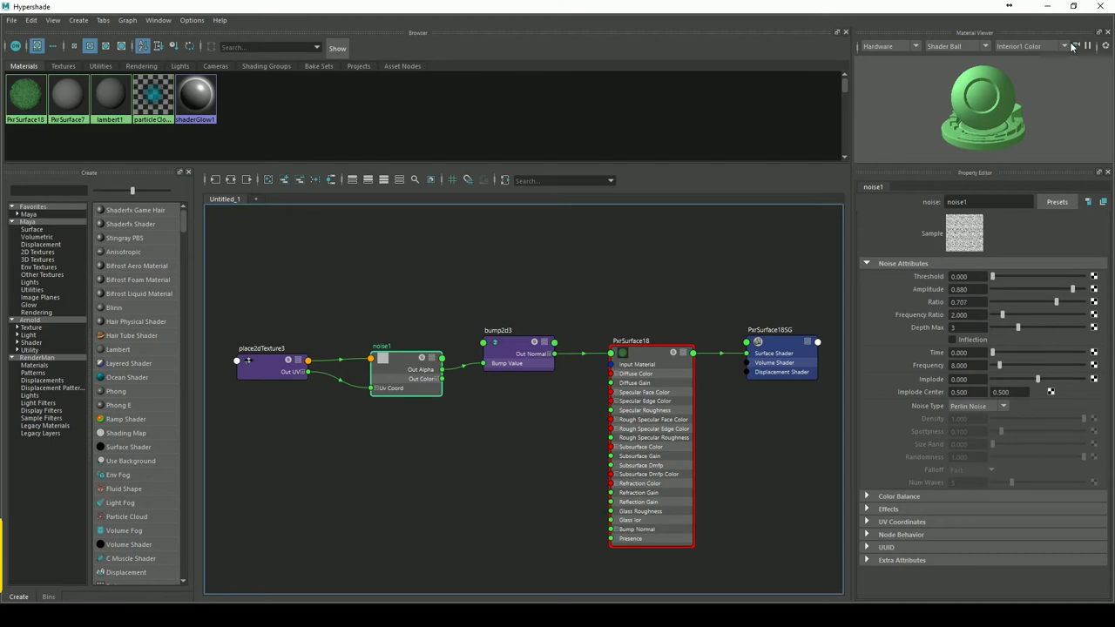
{"action": "left_click", "coordinate": [1099, 7]}
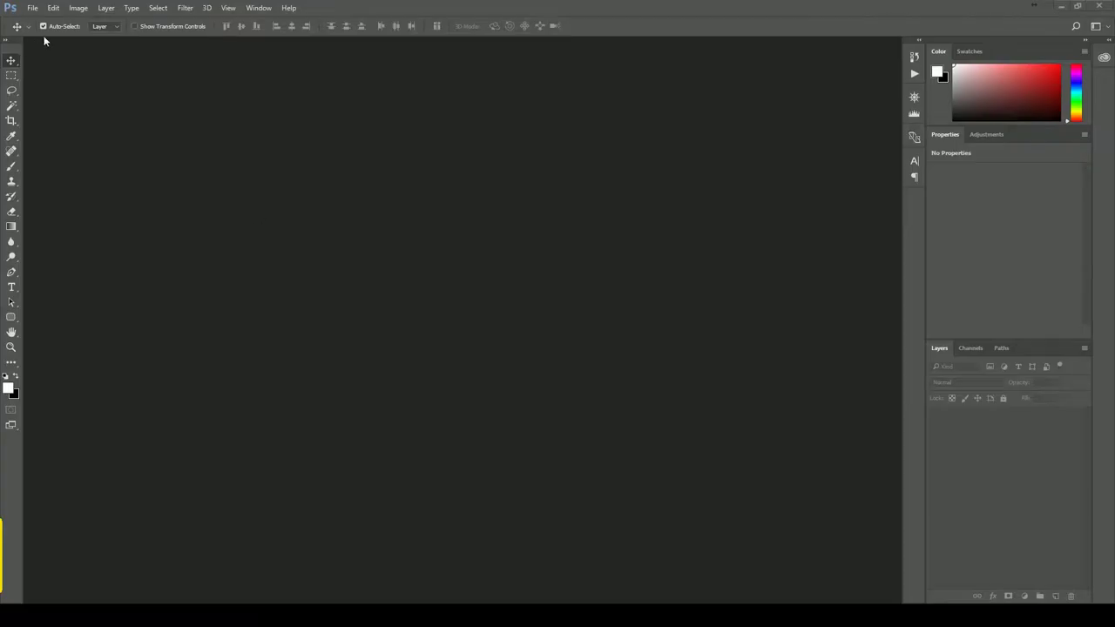
- Create a new 1000×1000 Photoshop document and fill it with black
{"action": "left_click", "coordinate": [32, 8]}
{"action": "left_click", "coordinate": [44, 19]}
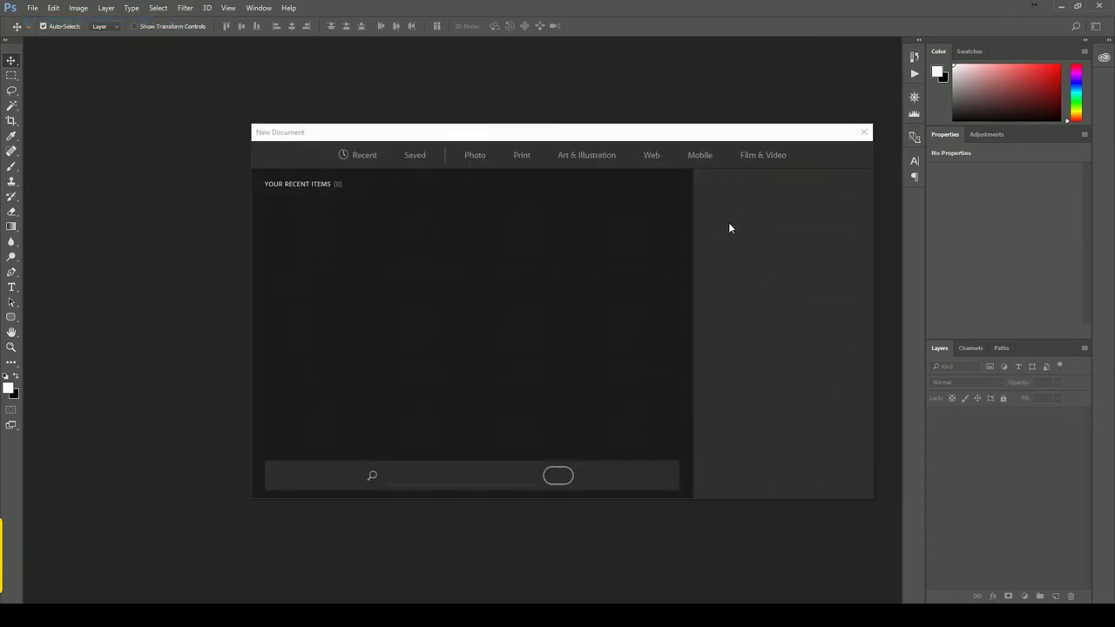
{"action": "left_click", "coordinate": [839, 477]}
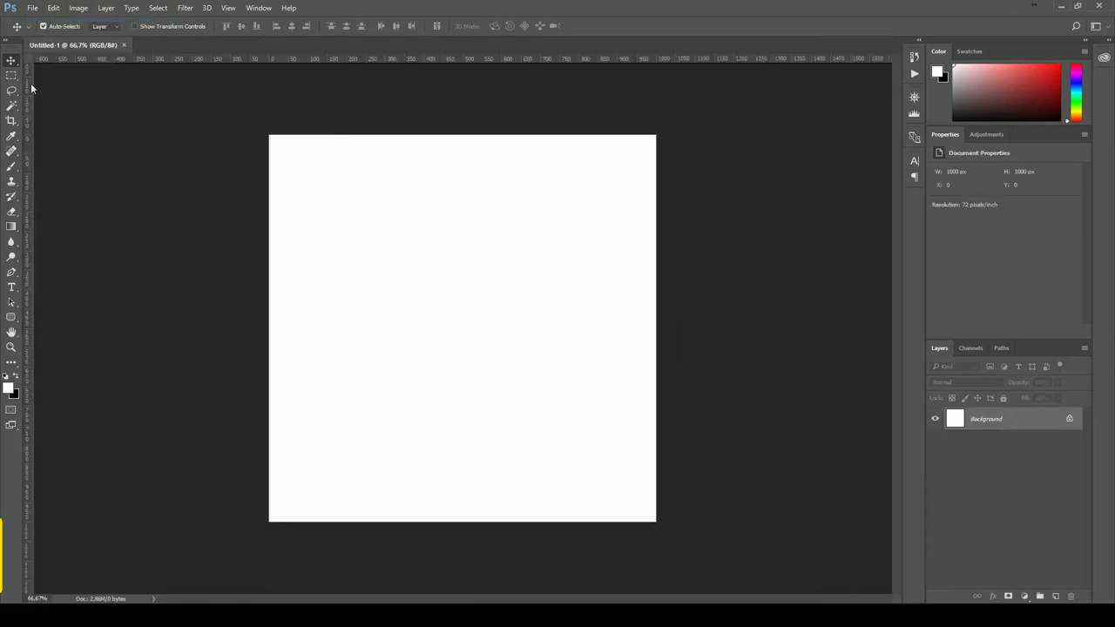
{"action": "left_click", "coordinate": [16, 377]}
{"action": "left_click", "coordinate": [53, 8]}
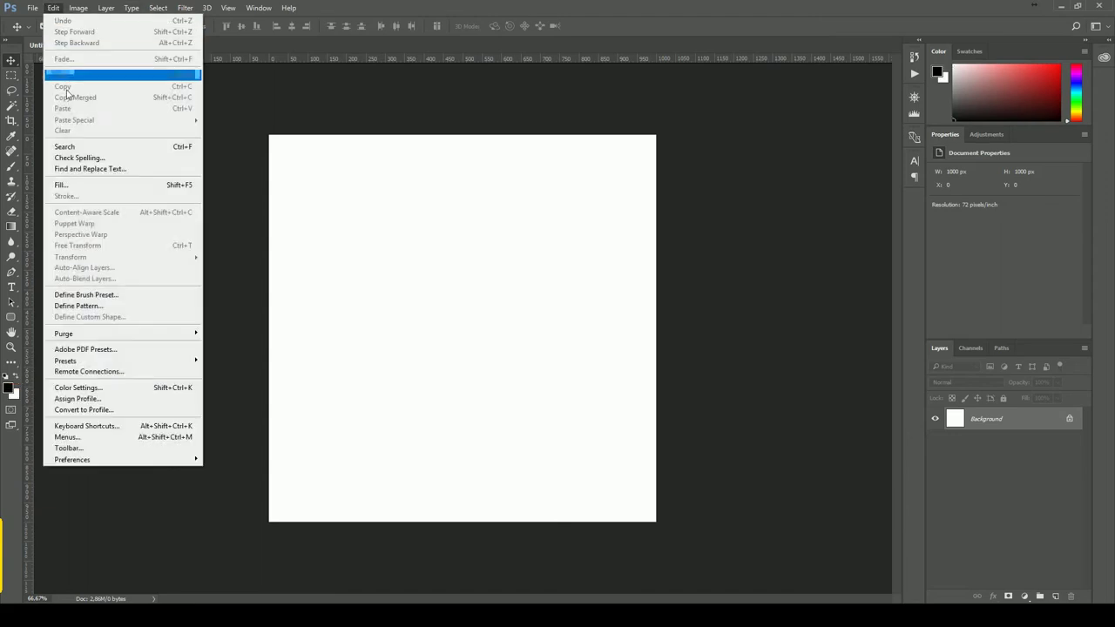
{"action": "left_click", "coordinate": [82, 186]}
{"action": "left_click", "coordinate": [636, 186]}
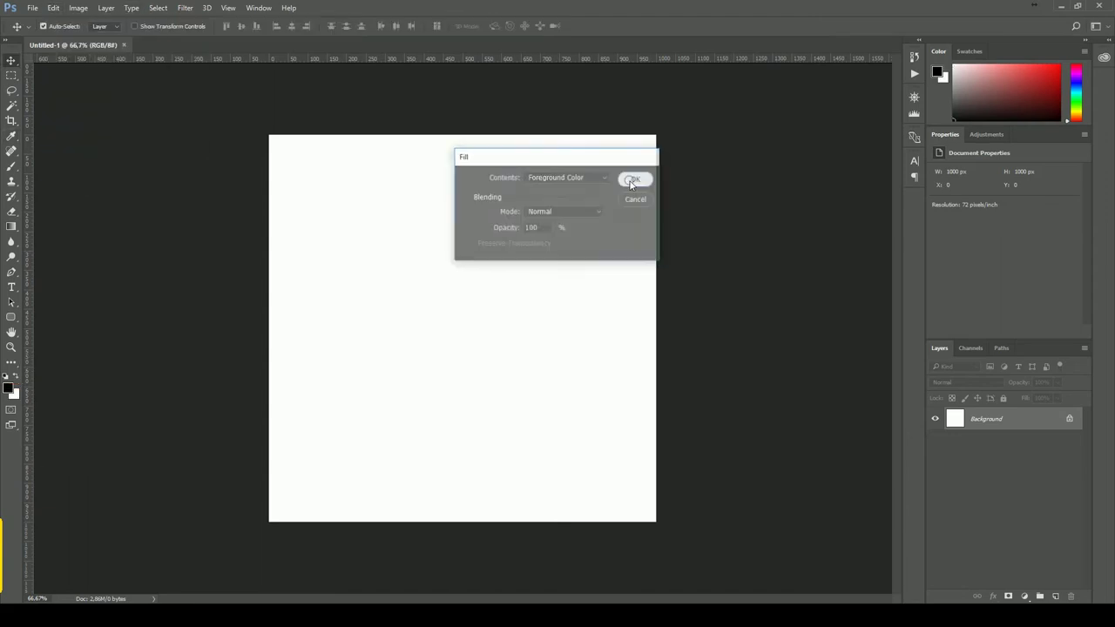
- Set white as the painting colour and choose a 36 px hard round brush
{"action": "left_click", "coordinate": [16, 377]}
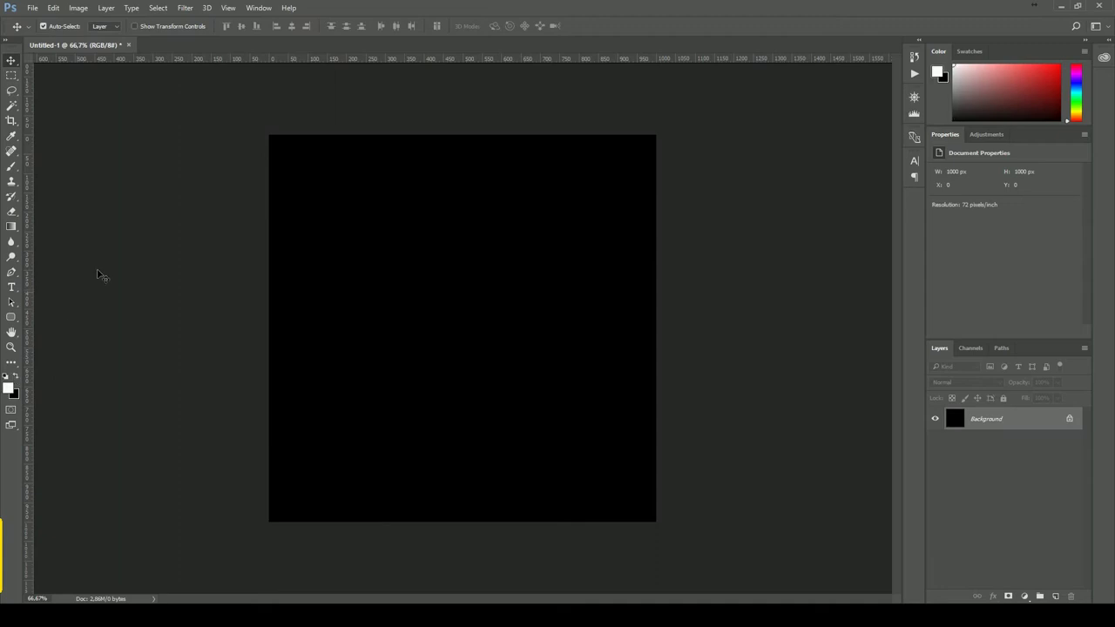
{"action": "left_click", "coordinate": [12, 168]}
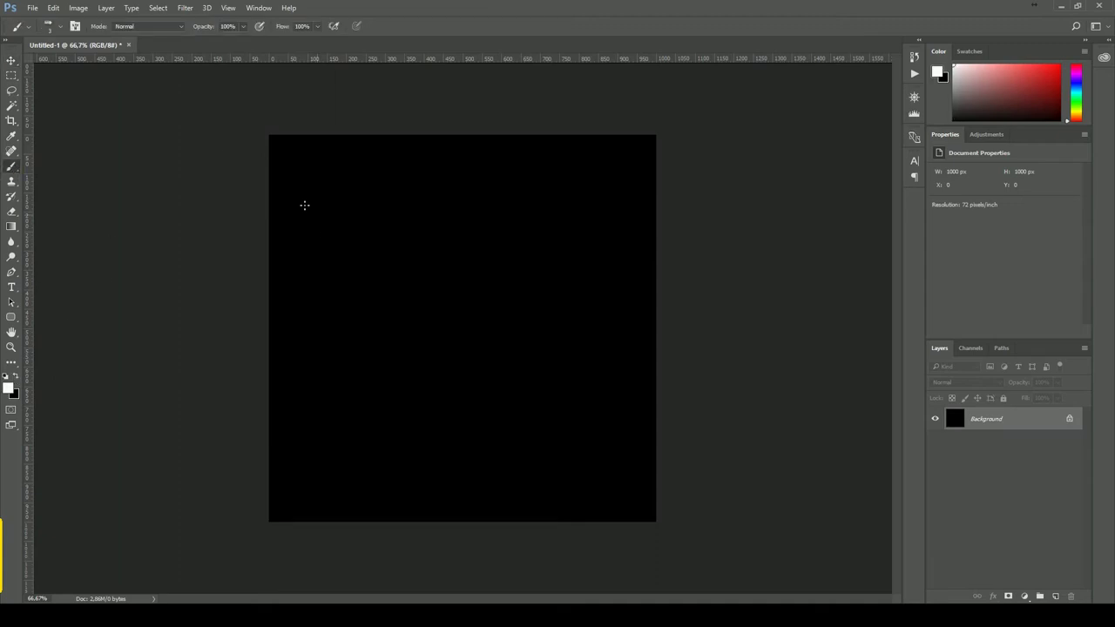
{"action": "left_click", "coordinate": [61, 27]}
{"action": "left_click_drag", "start_coordinate": [66, 67], "coordinate": [87, 65]}
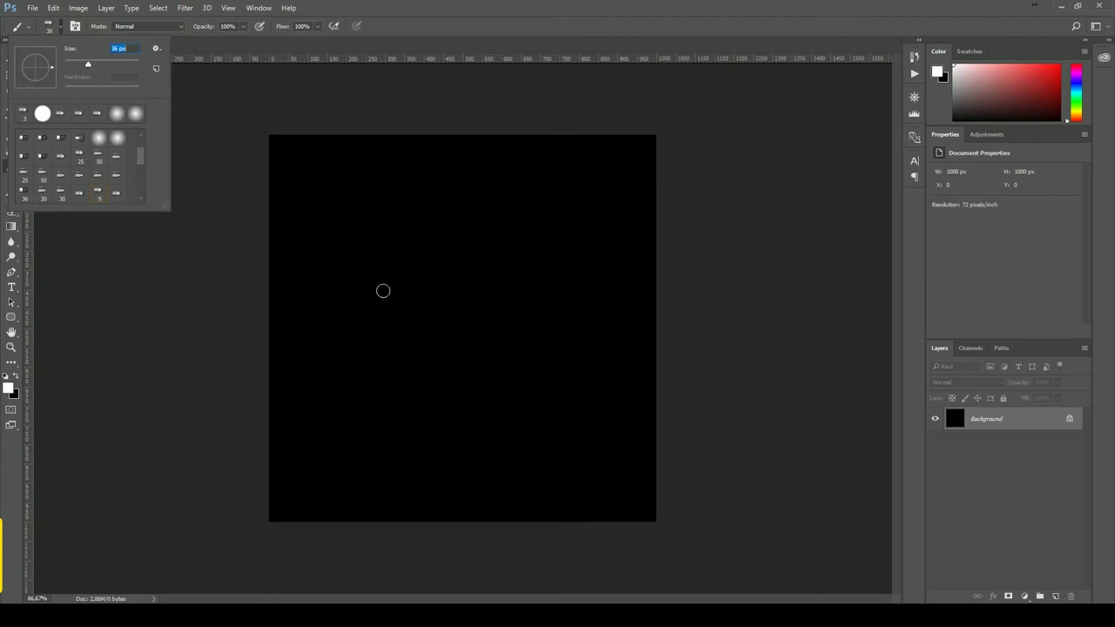
{"action": "mouse_move", "coordinate": [336, 183]}
{"action": "left_mouse_down"}
{"action": "mouse_move", "coordinate": [338, 211]}
{"action": "mouse_move", "coordinate": [370, 207]}
{"action": "mouse_move", "coordinate": [361, 219]}
{"action": "left_mouse_up"}
{"action": "key", "text": "ctrl+alt+z"}
{"action": "key", "text": "ctrl+alt+z"}
{"action": "key", "text": "ctrl+alt+z"}
{"action": "left_click", "coordinate": [62, 26]}
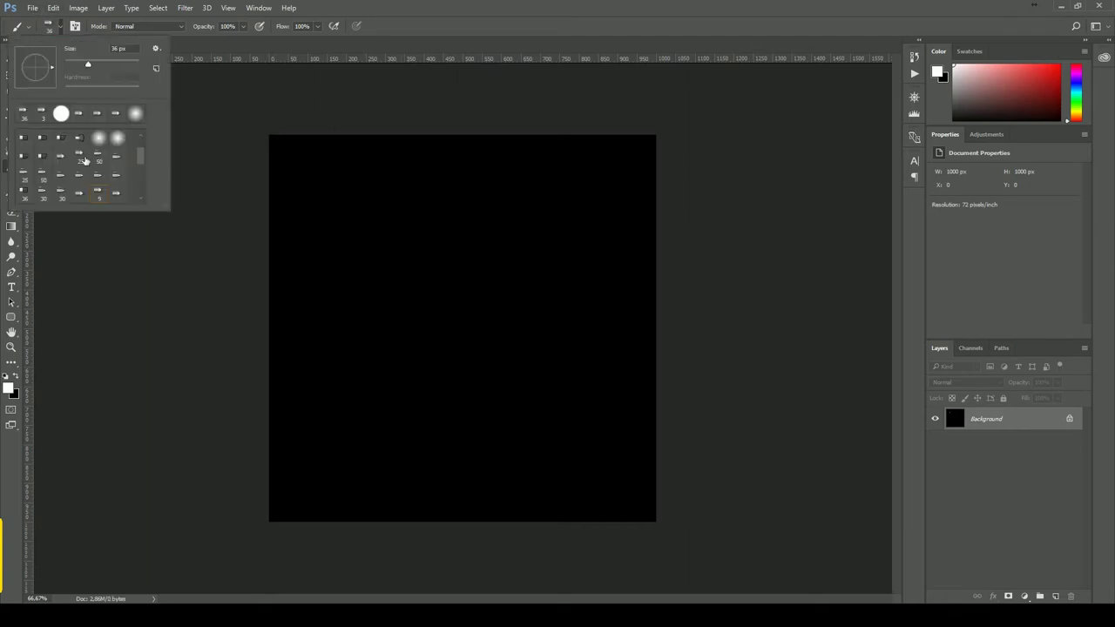
{"action": "left_click", "coordinate": [61, 113]}
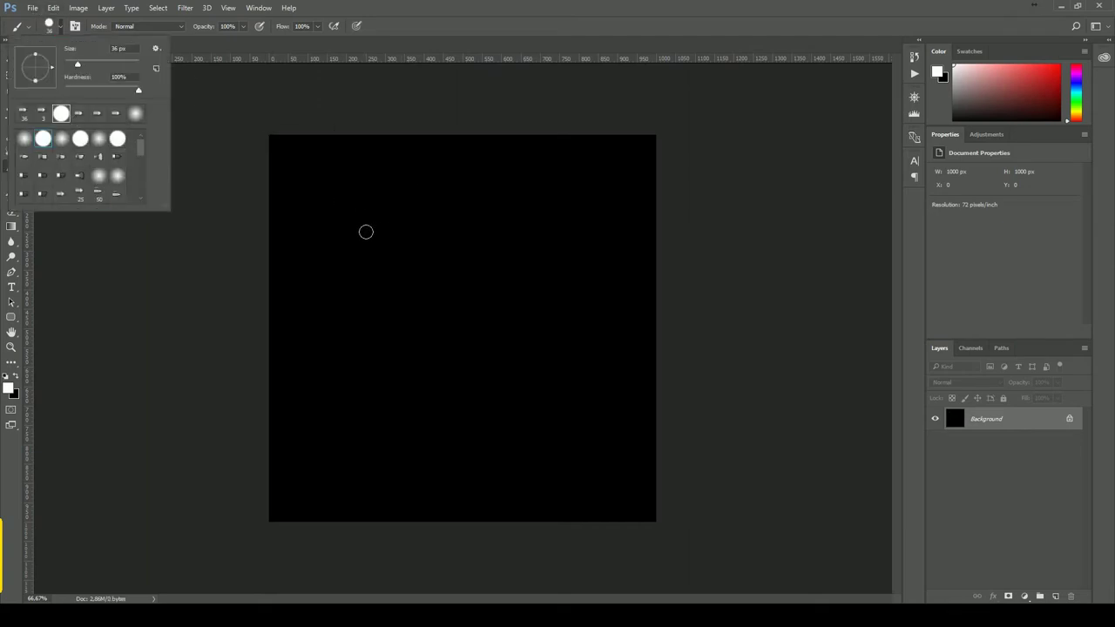
- Hand-paint white 'HOLA', '123' and 'X + %' on the canvas, then choose Save As
{"action": "mouse_move", "coordinate": [333, 192]}
{"action": "left_mouse_down"}
{"action": "mouse_move", "coordinate": [338, 257]}
{"action": "mouse_move", "coordinate": [380, 228]}
{"action": "mouse_move", "coordinate": [380, 252]}
{"action": "left_mouse_up"}
{"action": "mouse_move", "coordinate": [421, 197]}
{"action": "left_mouse_down"}
{"action": "mouse_move", "coordinate": [510, 254]}
{"action": "mouse_move", "coordinate": [593, 257]}
{"action": "left_mouse_up"}
{"action": "left_click_drag", "start_coordinate": [533, 240], "coordinate": [581, 235]}
{"action": "left_click_drag", "start_coordinate": [342, 346], "coordinate": [376, 377]}
{"action": "mouse_move", "coordinate": [419, 337]}
{"action": "left_mouse_down"}
{"action": "mouse_move", "coordinate": [441, 371]}
{"action": "mouse_move", "coordinate": [493, 371]}
{"action": "left_mouse_up"}
{"action": "left_click_drag", "start_coordinate": [516, 321], "coordinate": [535, 370]}
{"action": "left_click_drag", "start_coordinate": [321, 409], "coordinate": [402, 453]}
{"action": "left_click_drag", "start_coordinate": [388, 409], "coordinate": [335, 470]}
{"action": "left_click_drag", "start_coordinate": [468, 410], "coordinate": [489, 464]}
{"action": "left_click_drag", "start_coordinate": [449, 442], "coordinate": [529, 441]}
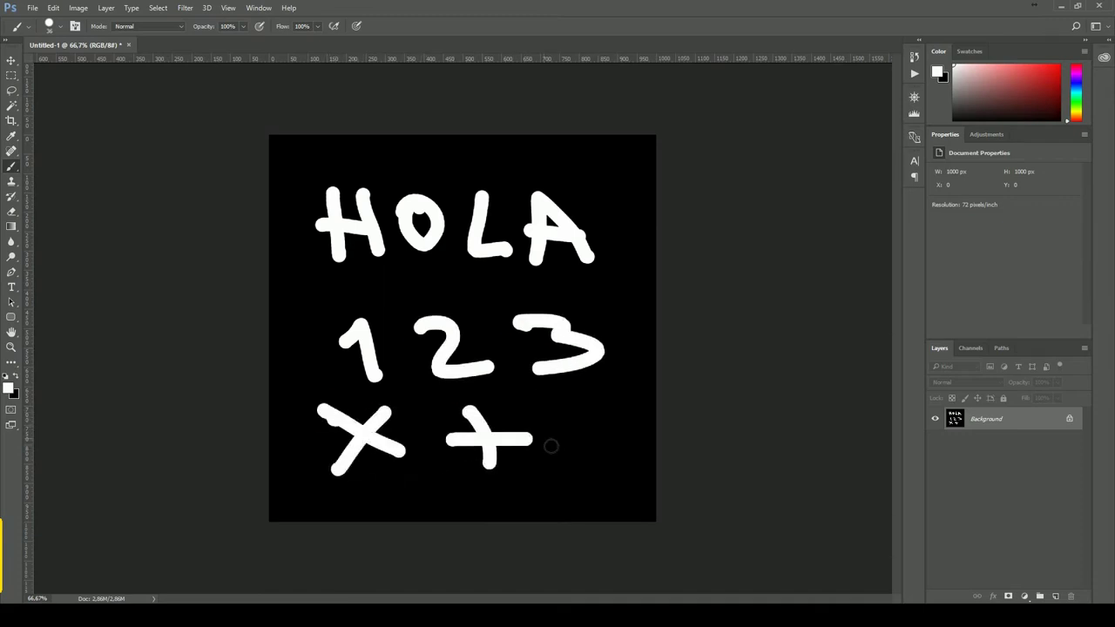
{"action": "left_click_drag", "start_coordinate": [626, 398], "coordinate": [579, 459]}
{"action": "left_click", "coordinate": [581, 408]}
{"action": "left_click", "coordinate": [629, 449]}
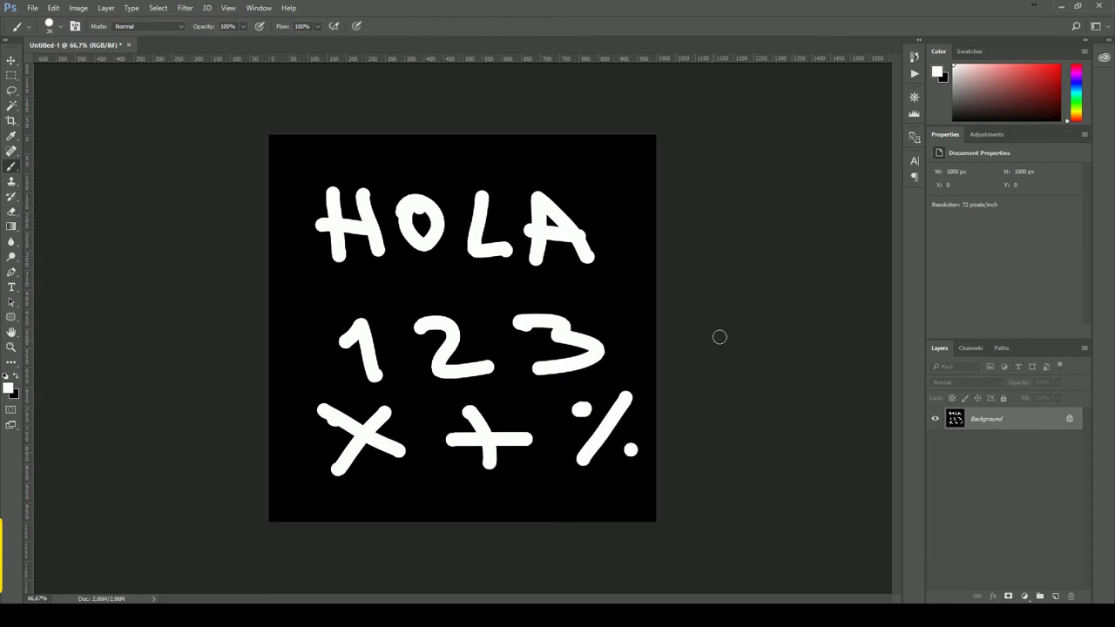
{"action": "left_click", "coordinate": [32, 8]}
{"action": "left_click", "coordinate": [63, 137]}
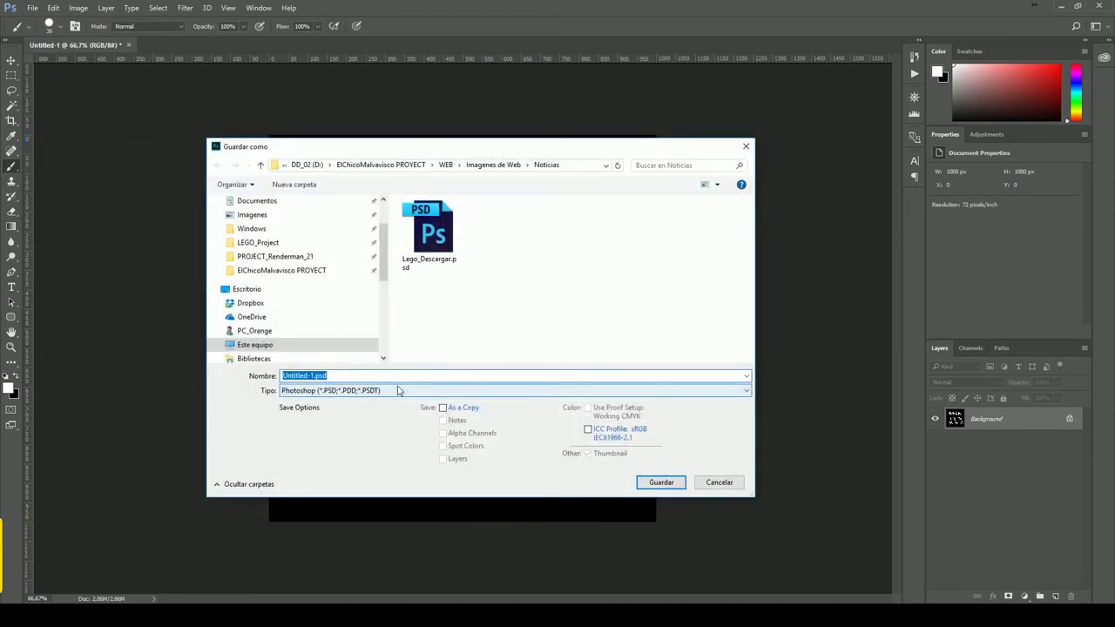
- Browse to the sourceimages folder of PROJECT_Renderman_21
{"action": "left_click", "coordinate": [319, 270]}
{"action": "left_click", "coordinate": [296, 256]}
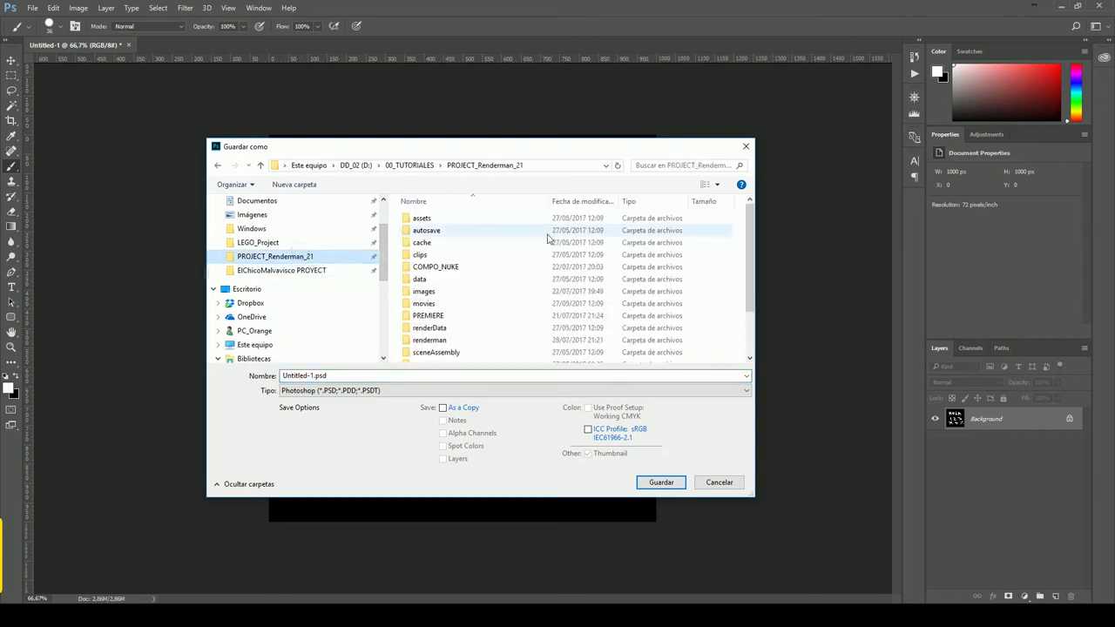
{"action": "left_click_drag", "start_coordinate": [750, 261], "coordinate": [750, 297]}
{"action": "left_click", "coordinate": [452, 348]}
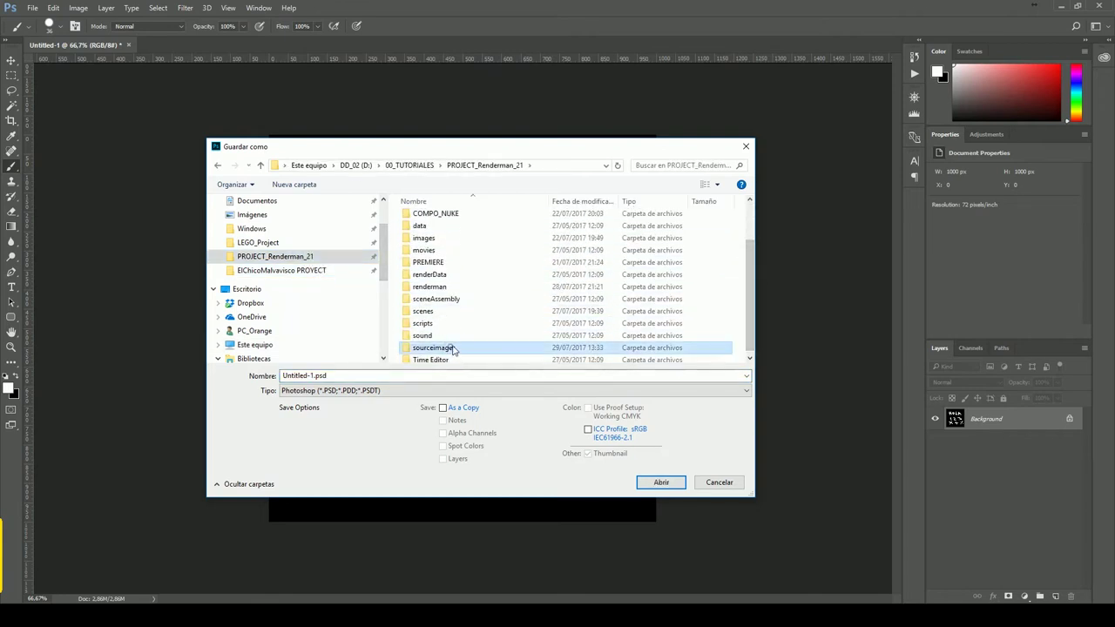
{"action": "double_click", "coordinate": [452, 347]}
{"action": "double_click", "coordinate": [311, 375]}
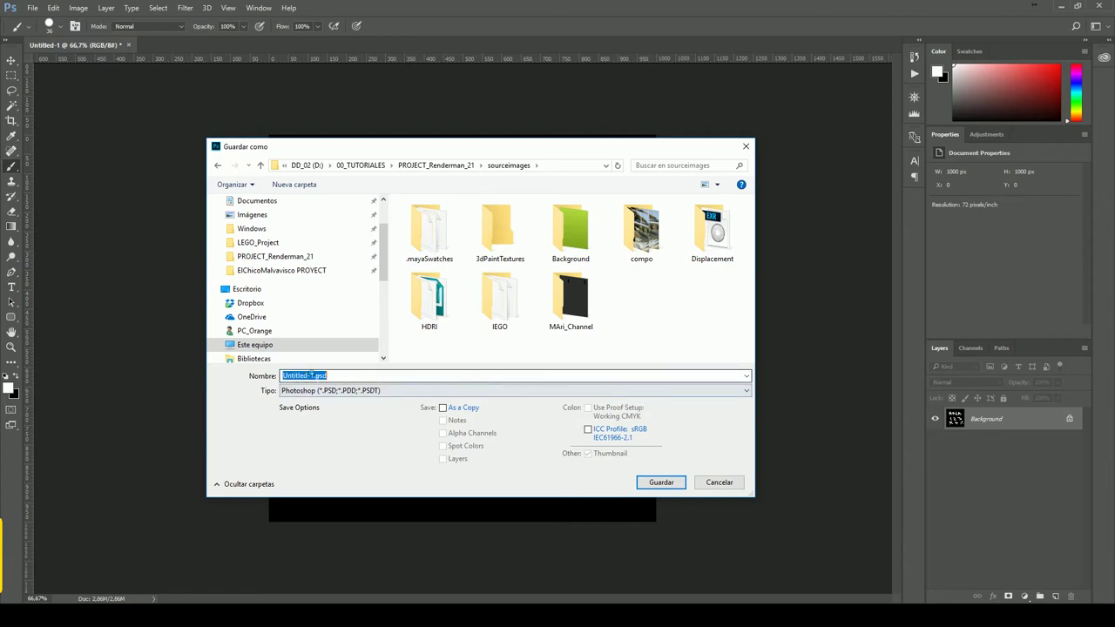
- Save the drawing as JPEG bump.jpg with quality 12, then select the teapot in Maya
{"action": "left_click", "coordinate": [349, 390]}
{"action": "left_click", "coordinate": [348, 480]}
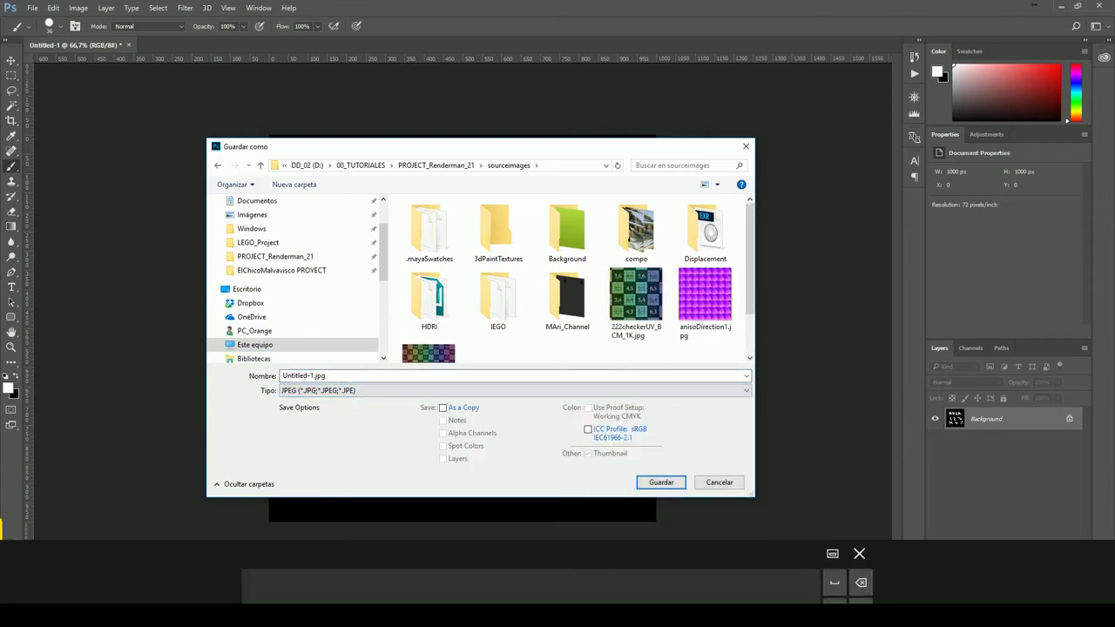
{"action": "left_click_drag", "start_coordinate": [313, 375], "coordinate": [209, 377]}
{"action": "type", "text": "bump"}
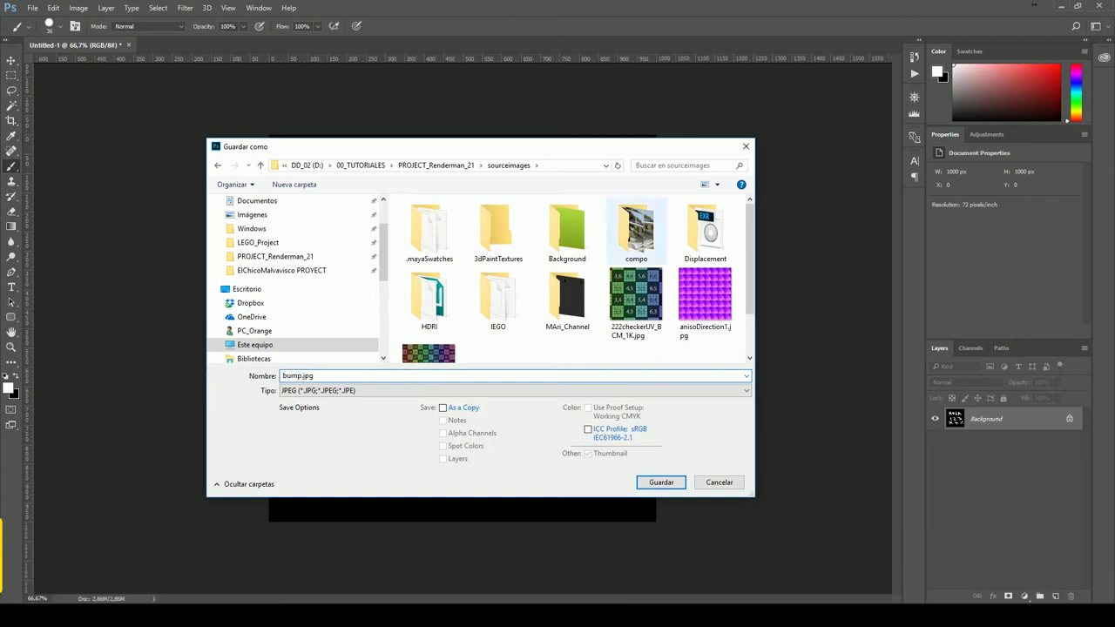
{"action": "left_click", "coordinate": [672, 481]}
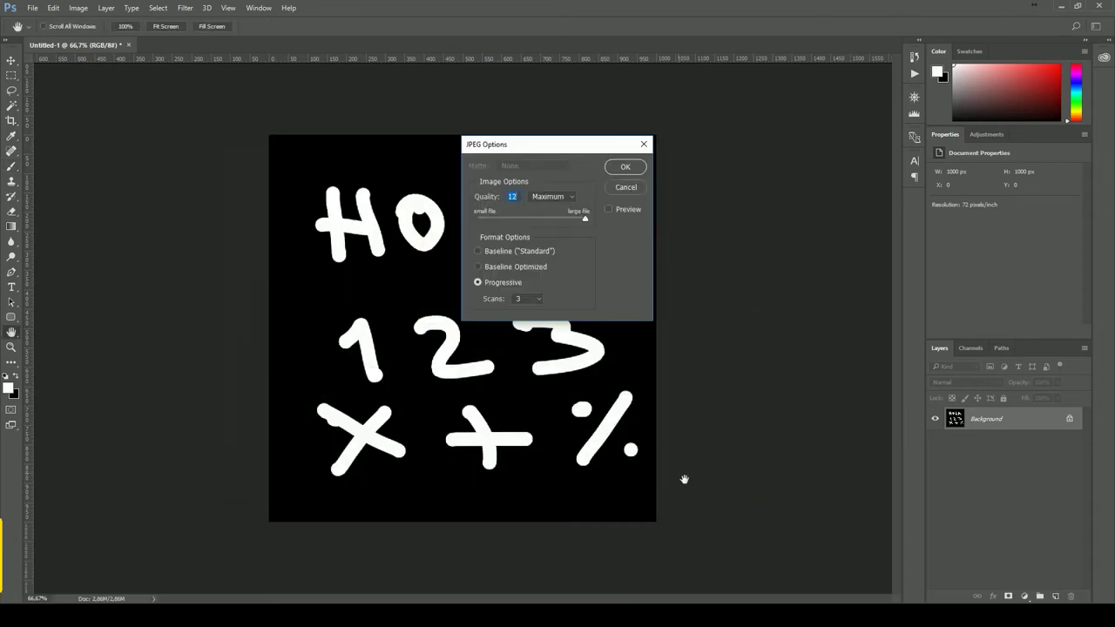
{"action": "left_click", "coordinate": [625, 166]}
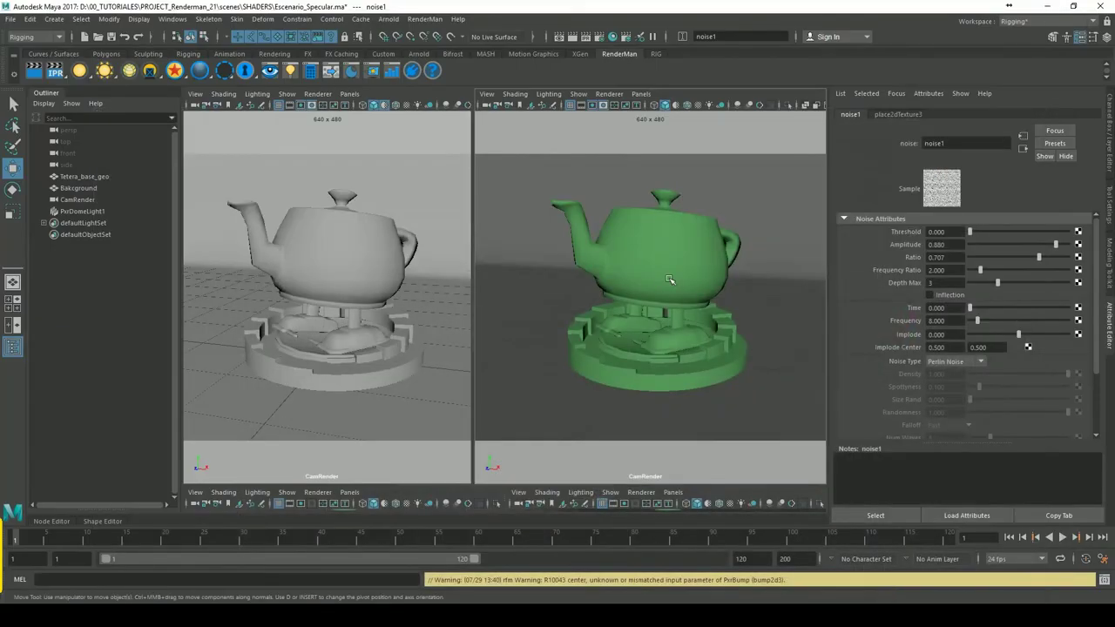
{"action": "left_click", "coordinate": [671, 279]}
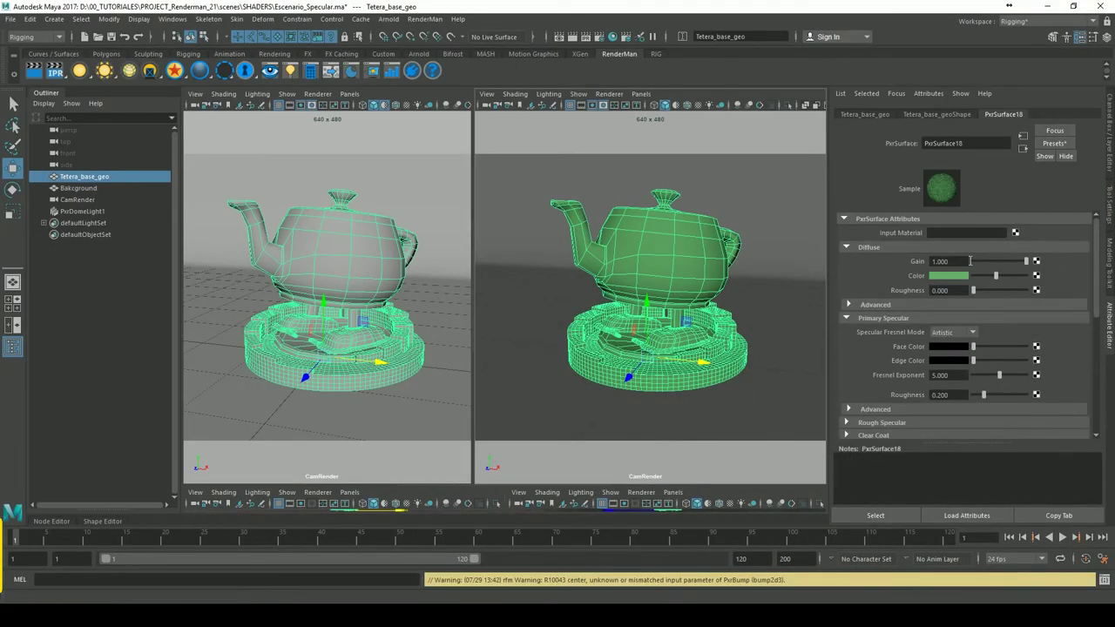
- Break the noise bump connection on PxrSurface18's Bump attribute
{"action": "left_click", "coordinate": [874, 305]}
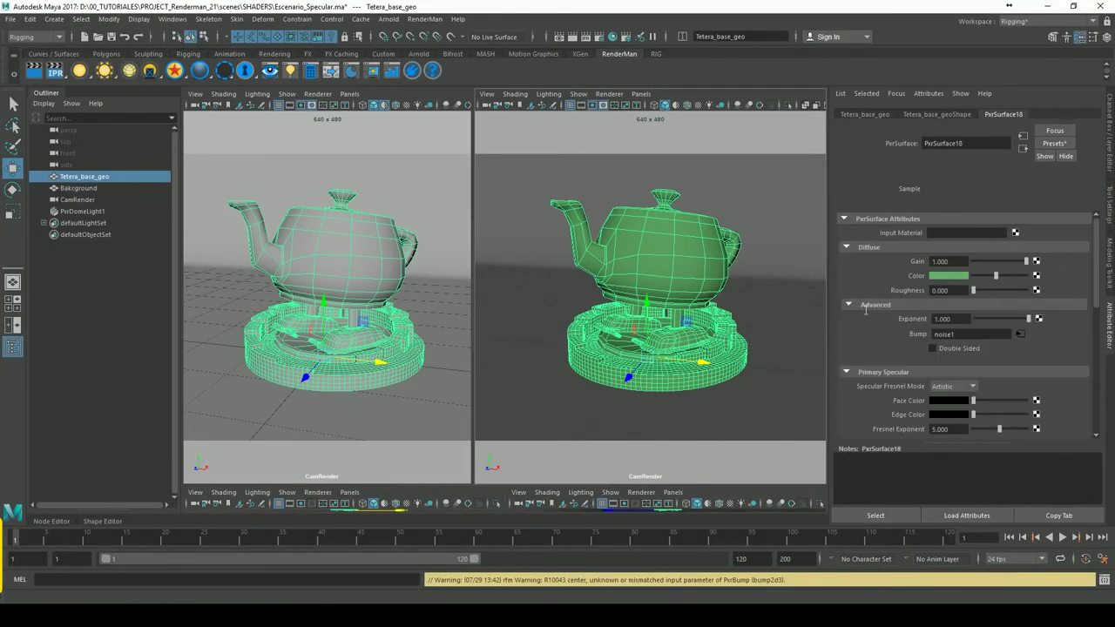
{"action": "left_click", "coordinate": [1028, 346]}
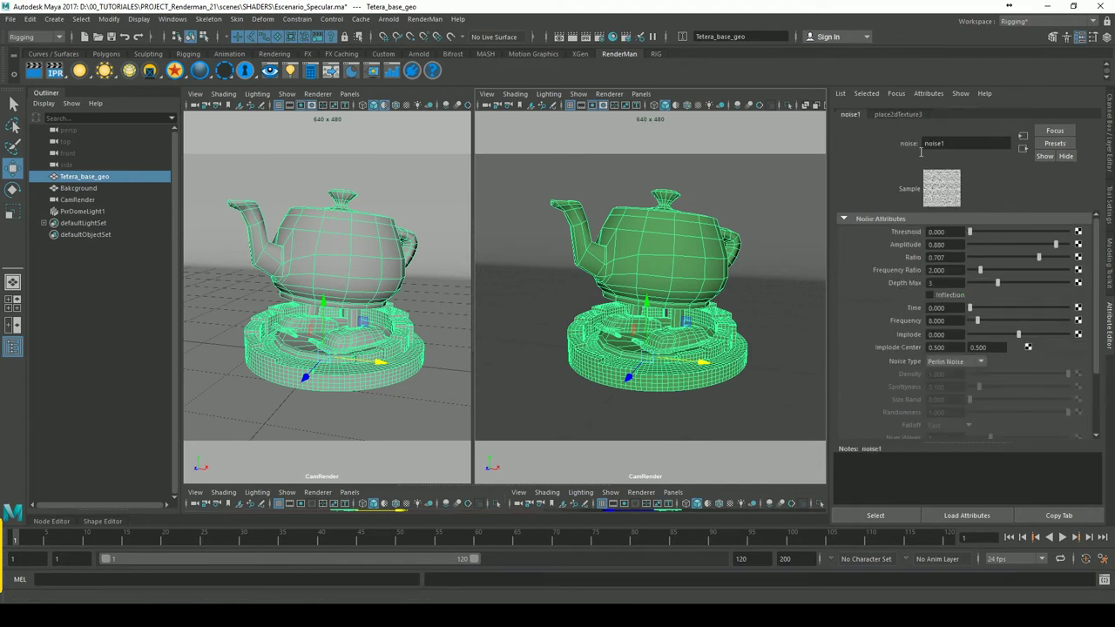
{"action": "left_click", "coordinate": [1023, 148]}
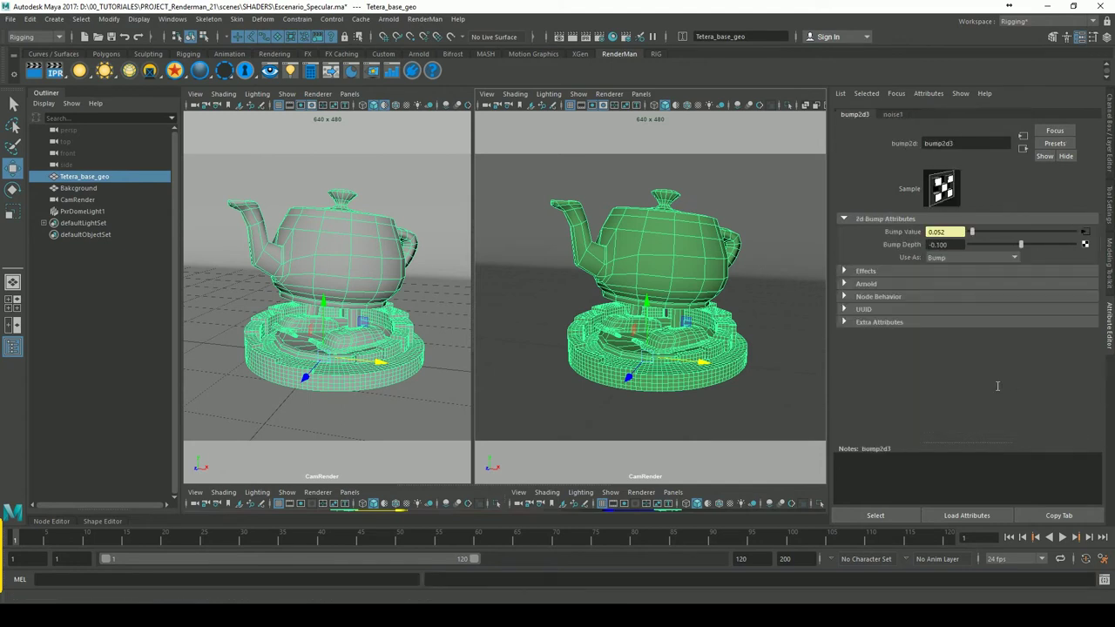
{"action": "left_click", "coordinate": [1022, 148]}
{"action": "right_click", "coordinate": [921, 341]}
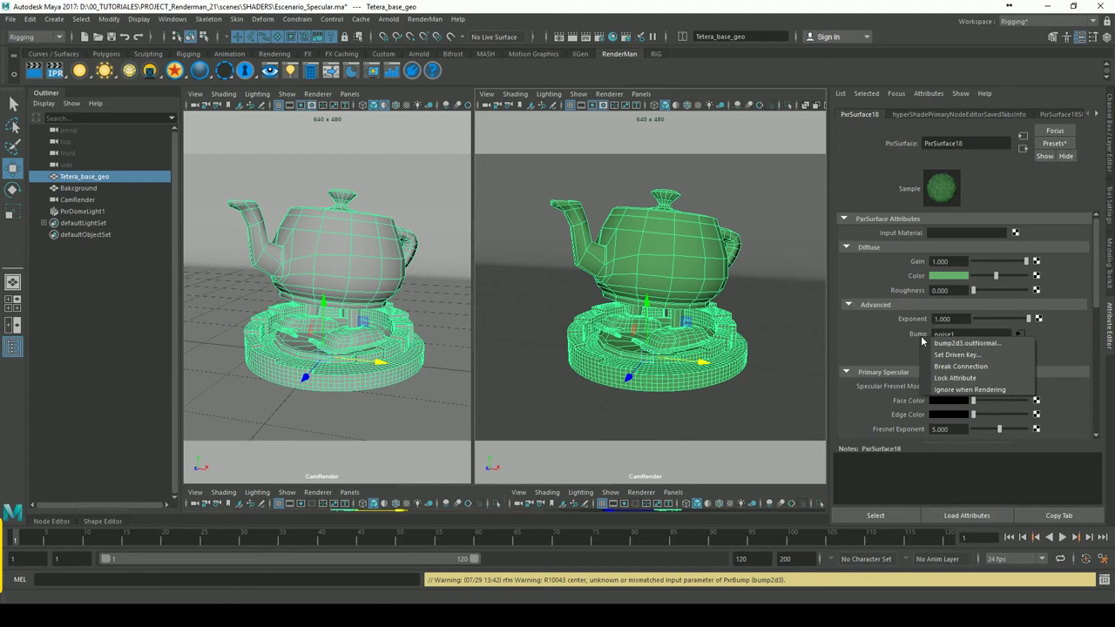
{"action": "left_click", "coordinate": [953, 367]}
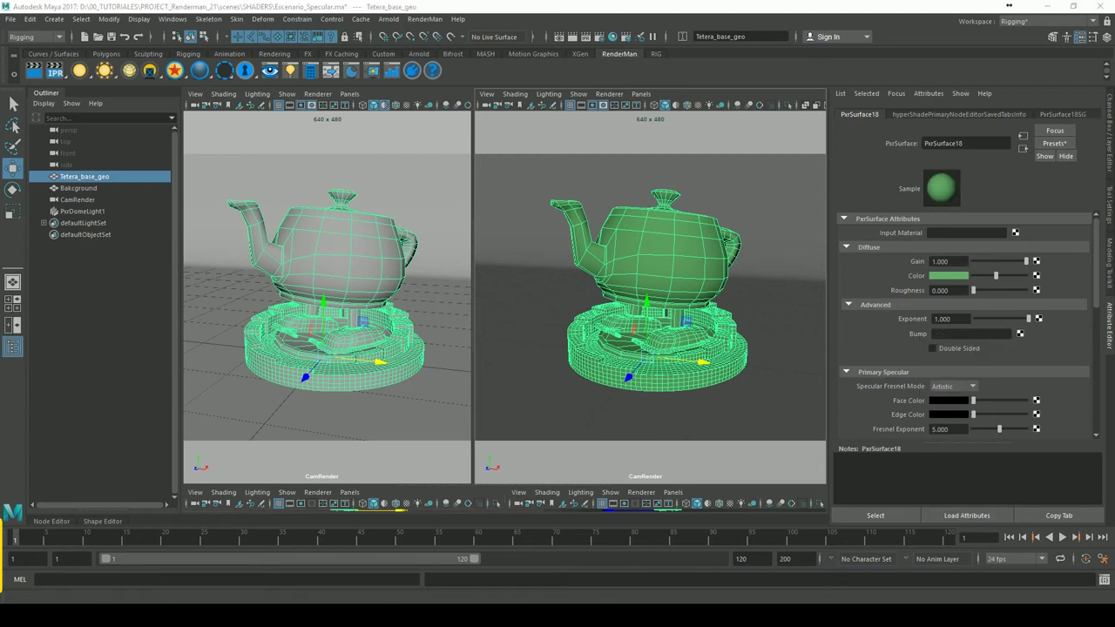
- Connect a new File texture to the bump and load bump.jpg into it
{"action": "left_click", "coordinate": [1020, 334]}
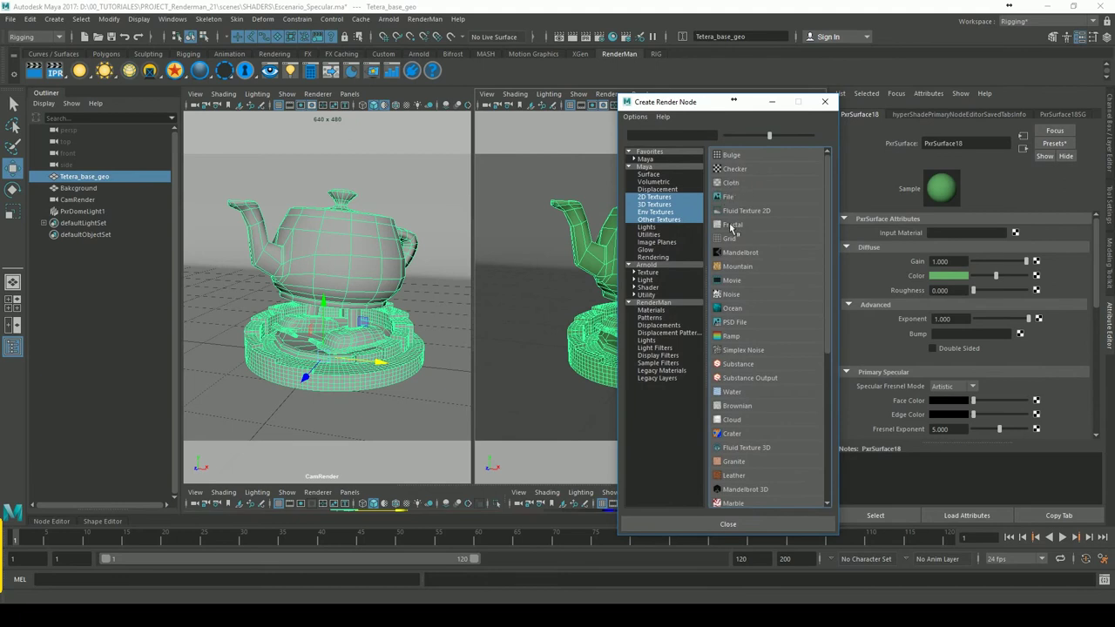
{"action": "left_click", "coordinate": [728, 197]}
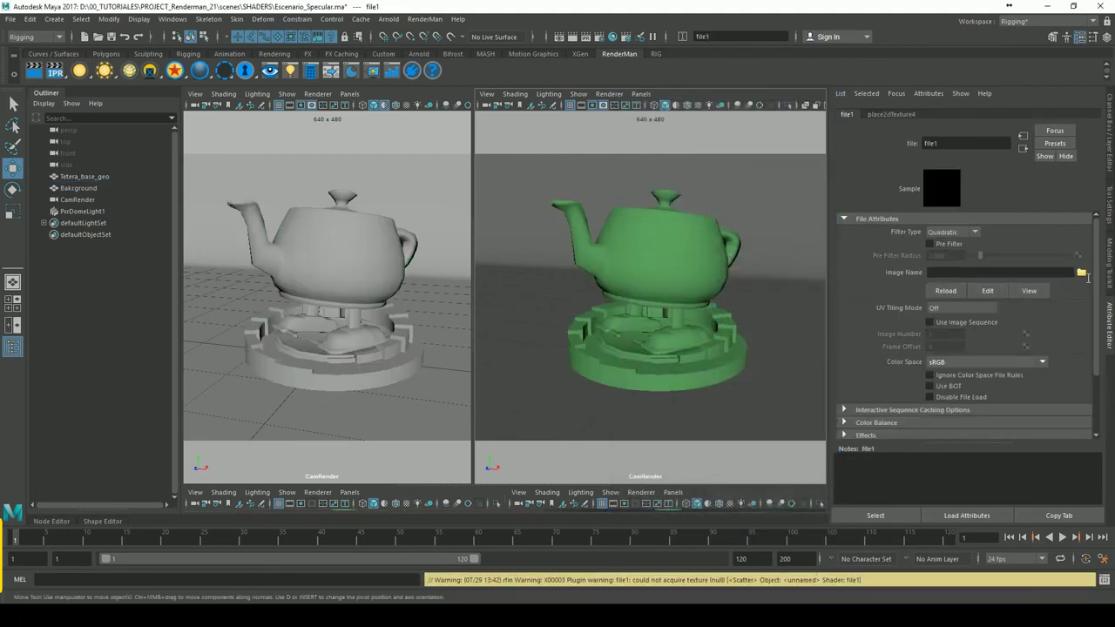
{"action": "left_click", "coordinate": [1081, 273]}
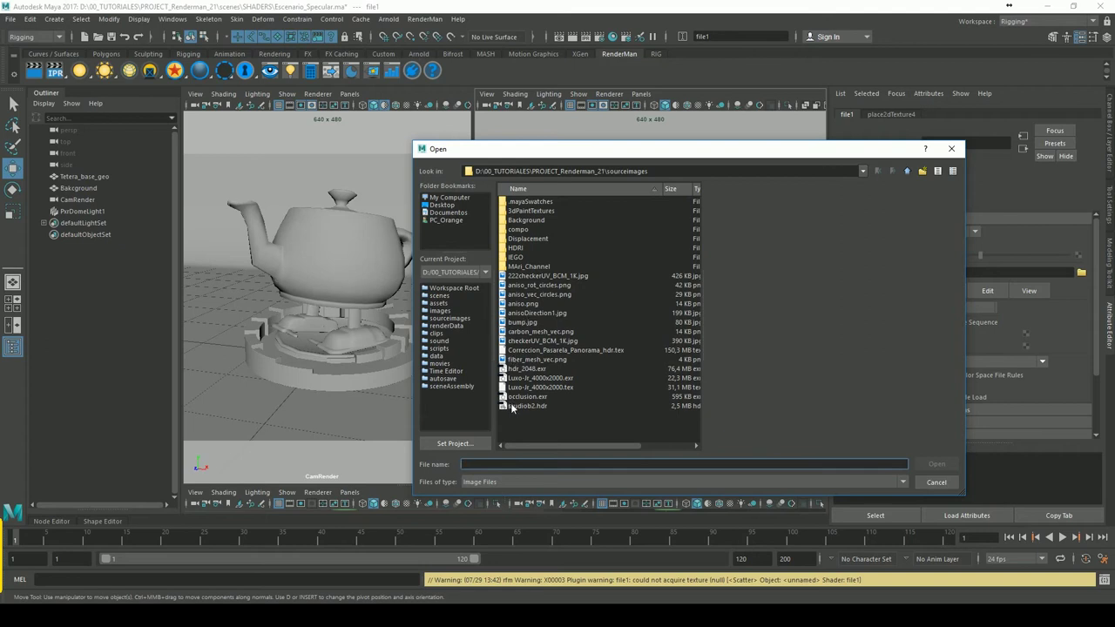
{"action": "left_click", "coordinate": [523, 322]}
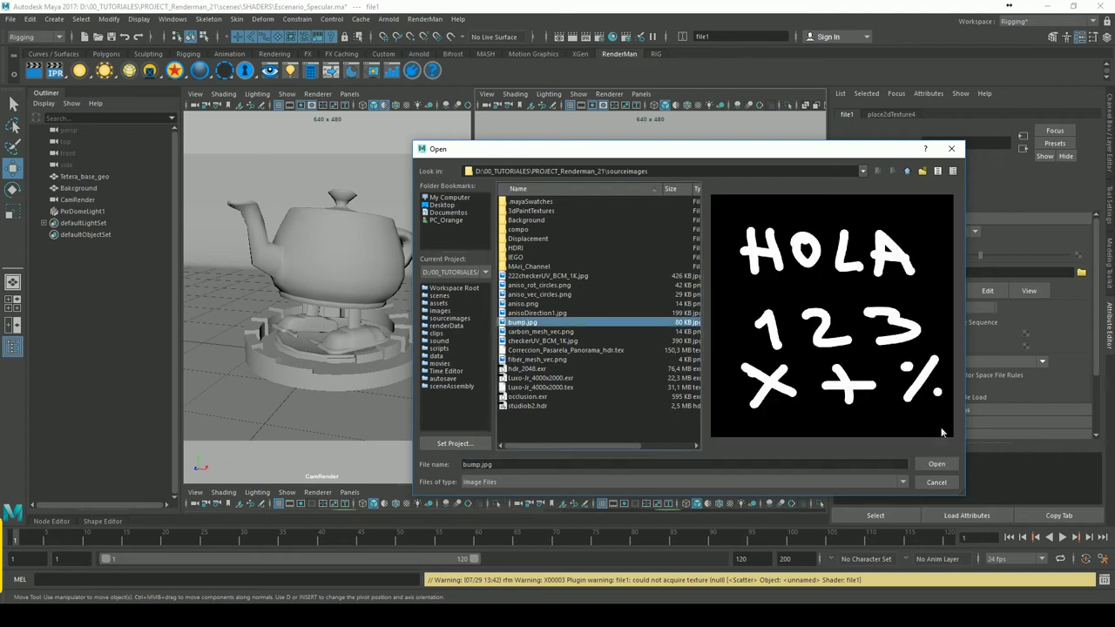
{"action": "left_click", "coordinate": [936, 463]}
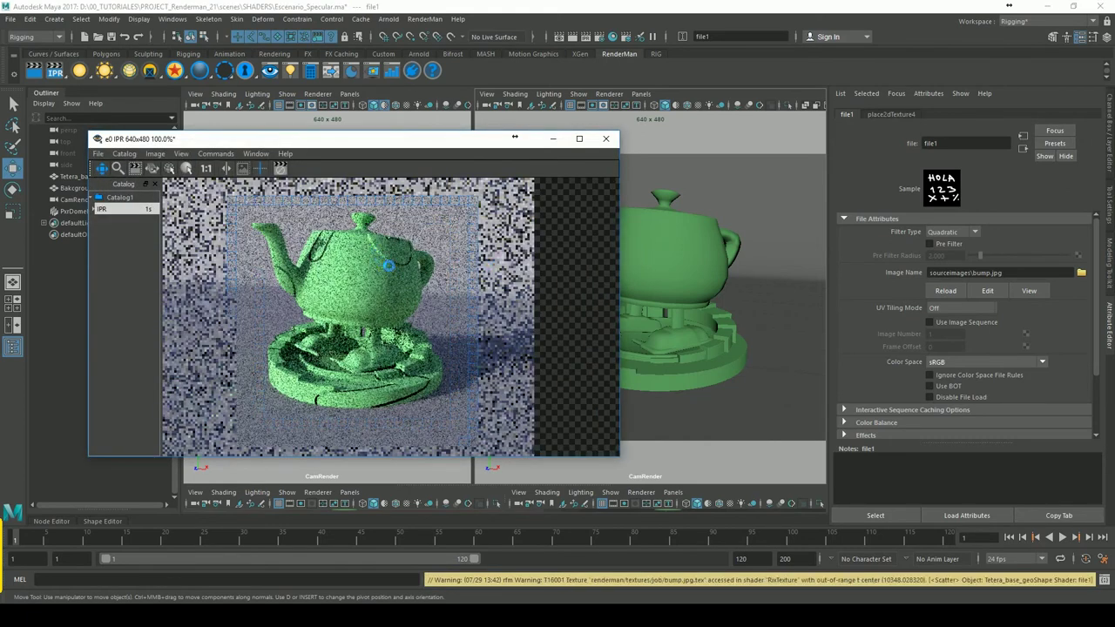
- Set place2dTexture4 Repeat UV to 5 × 5 and restart the IPR render
{"action": "left_click", "coordinate": [902, 114]}
{"action": "double_click", "coordinate": [936, 322]}
{"action": "type", "text": "5"}
{"action": "key", "text": "Tab"}
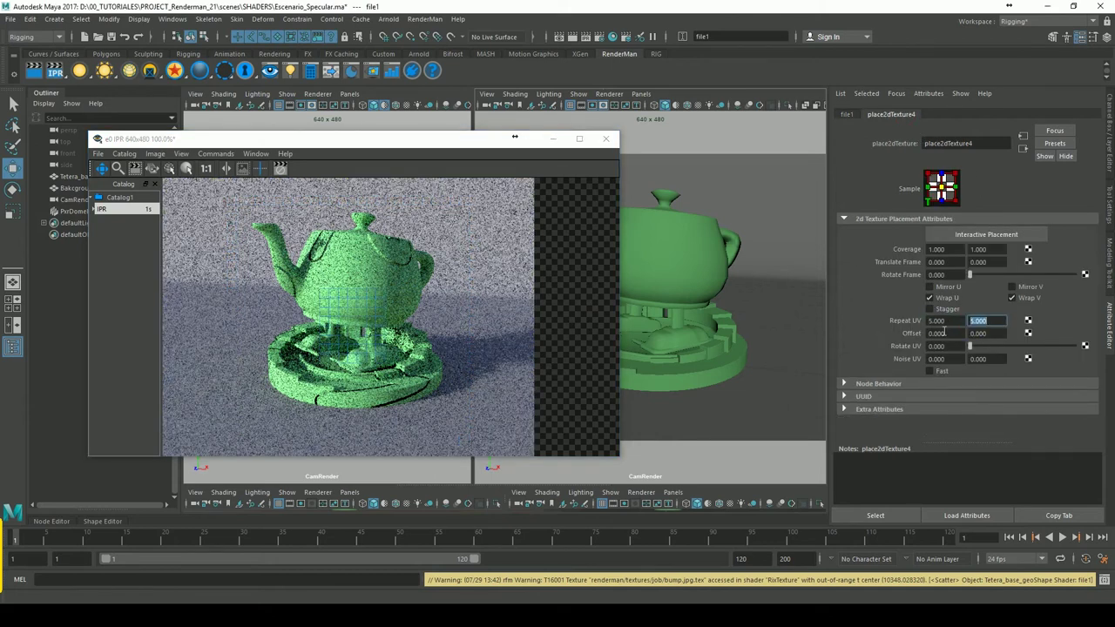
{"action": "key", "text": "Return"}
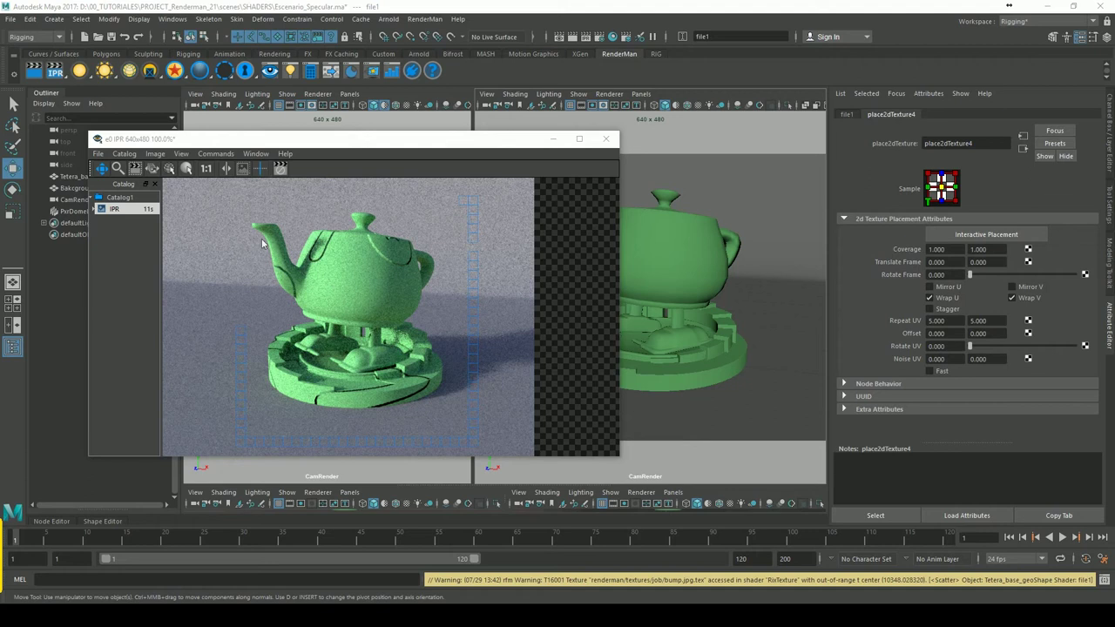
{"action": "left_click", "coordinate": [57, 73]}
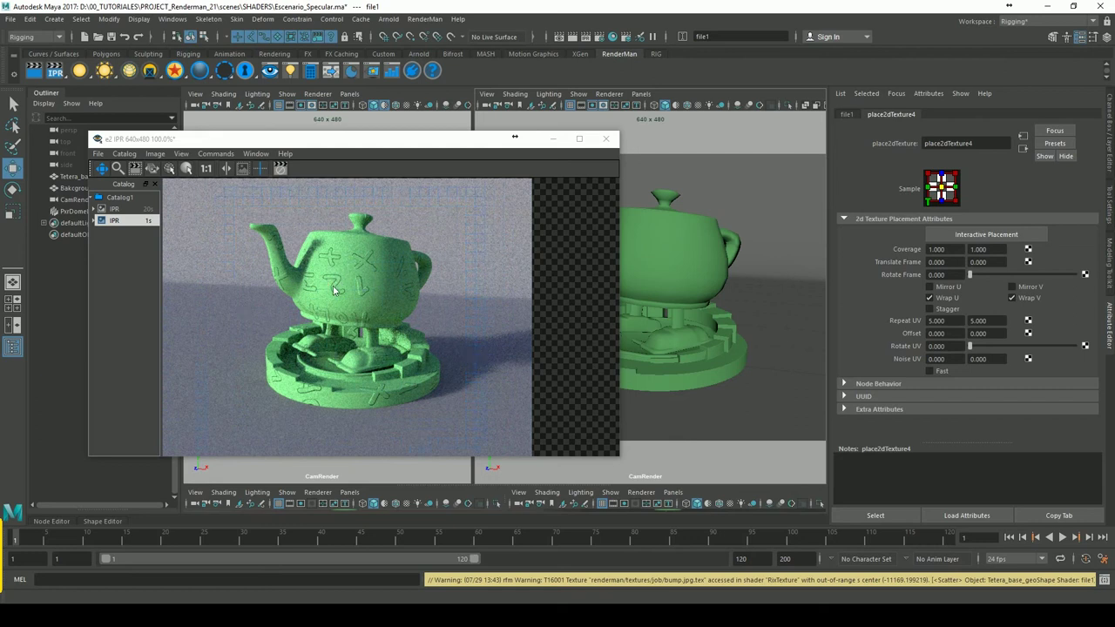
{"action": "left_click", "coordinate": [394, 311]}
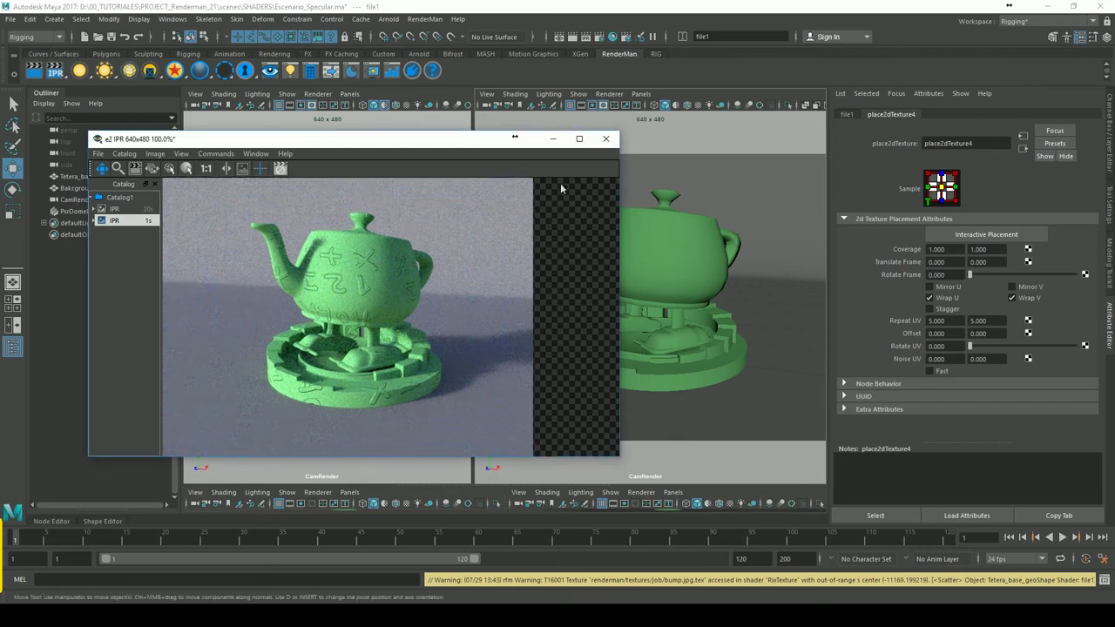
{"action": "left_click", "coordinate": [849, 115]}
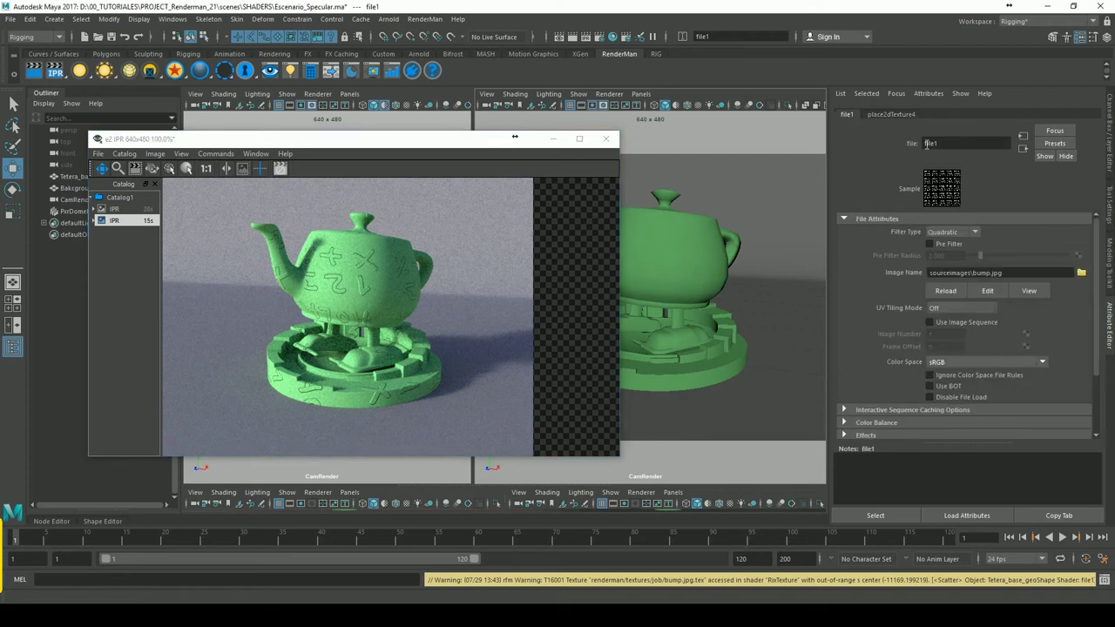
- Set bump2d4's Bump Depth to -1, then close the IPR render window without saving
{"action": "left_click", "coordinate": [1023, 148]}
{"action": "left_click_drag", "start_coordinate": [959, 249], "coordinate": [838, 250]}
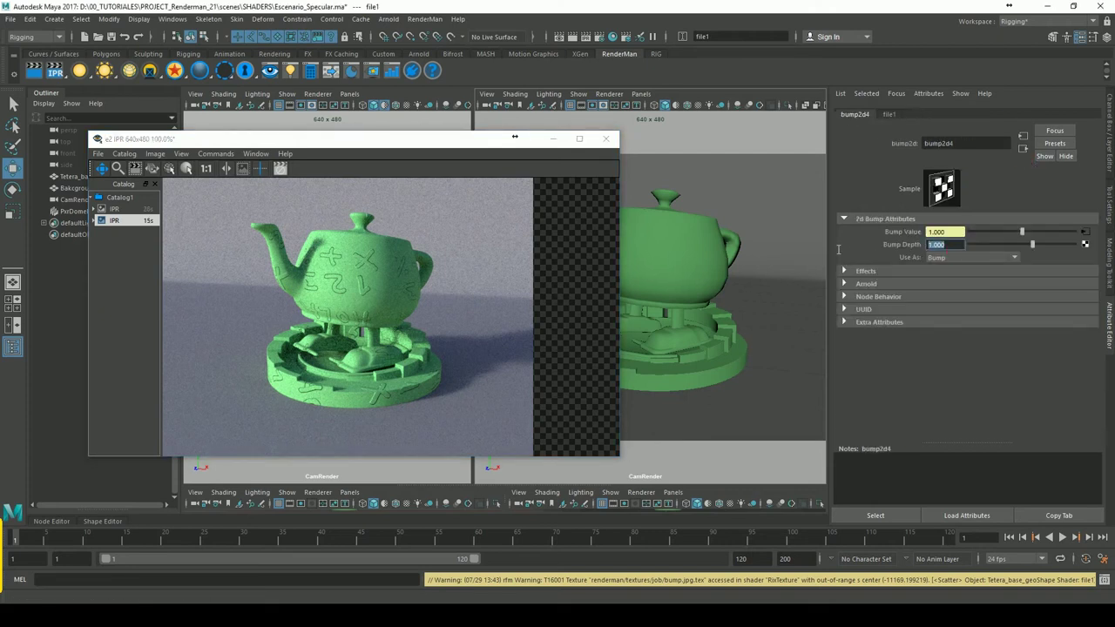
{"action": "type", "text": "1"}
{"action": "key", "text": "Return"}
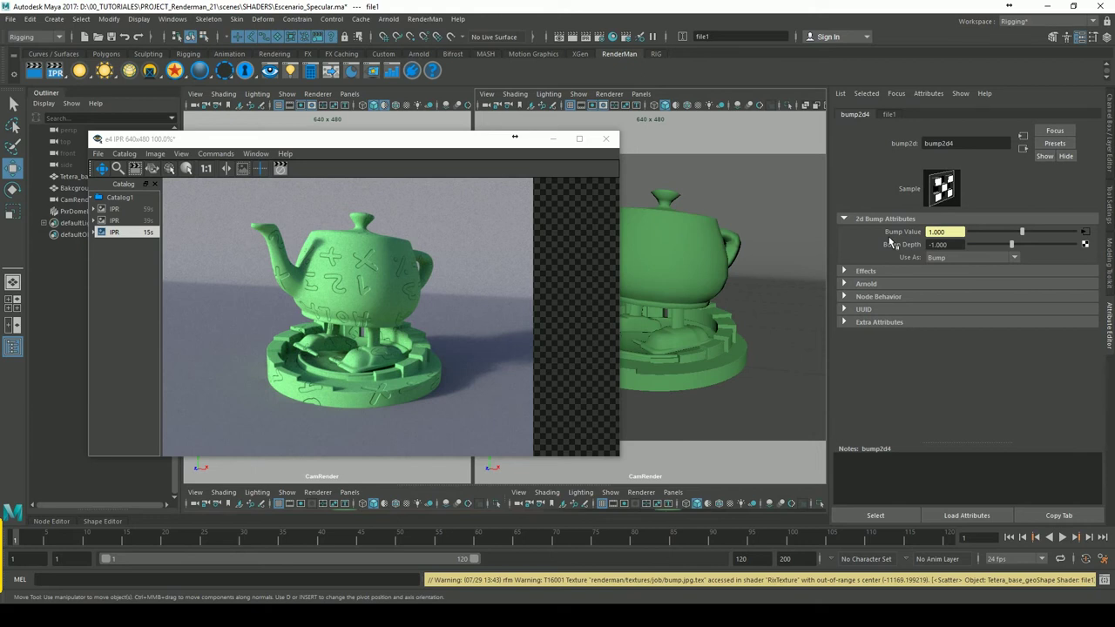
{"action": "left_click", "coordinate": [606, 140]}
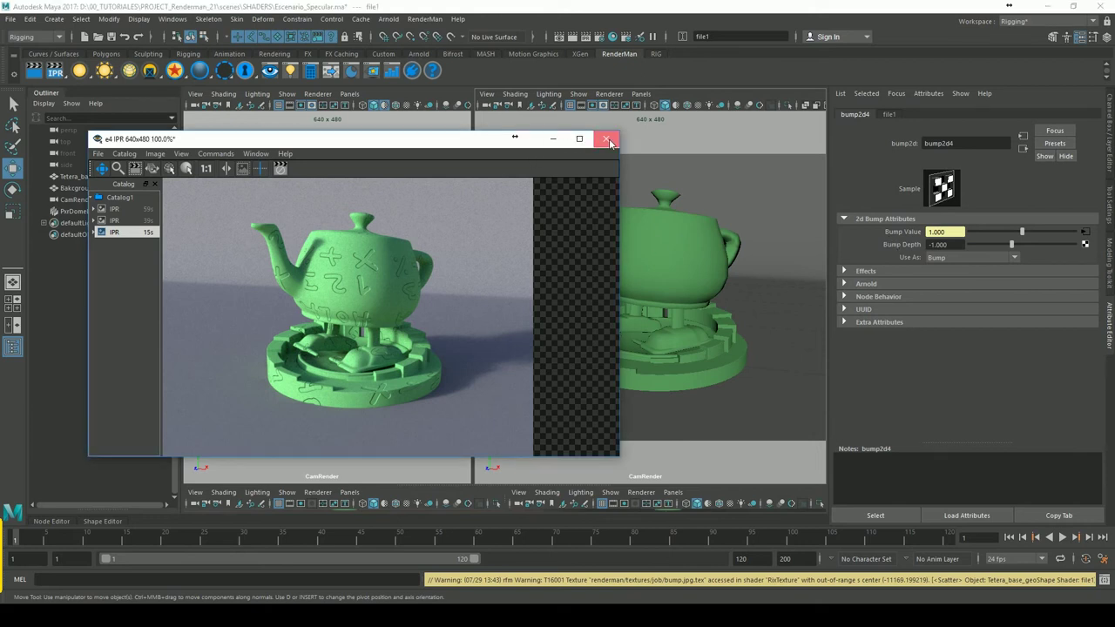
{"action": "left_click", "coordinate": [585, 326]}
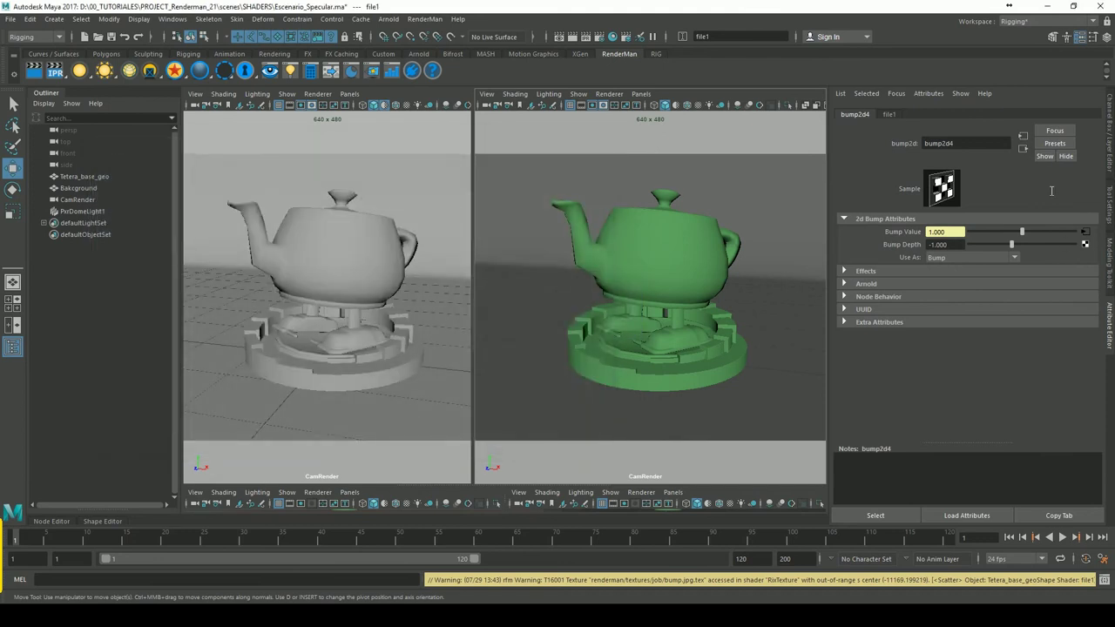
- Break the bump2d4 connection on PxrSurface18's Bump, toggling Double Sided on and back off
{"action": "left_click", "coordinate": [1022, 149]}
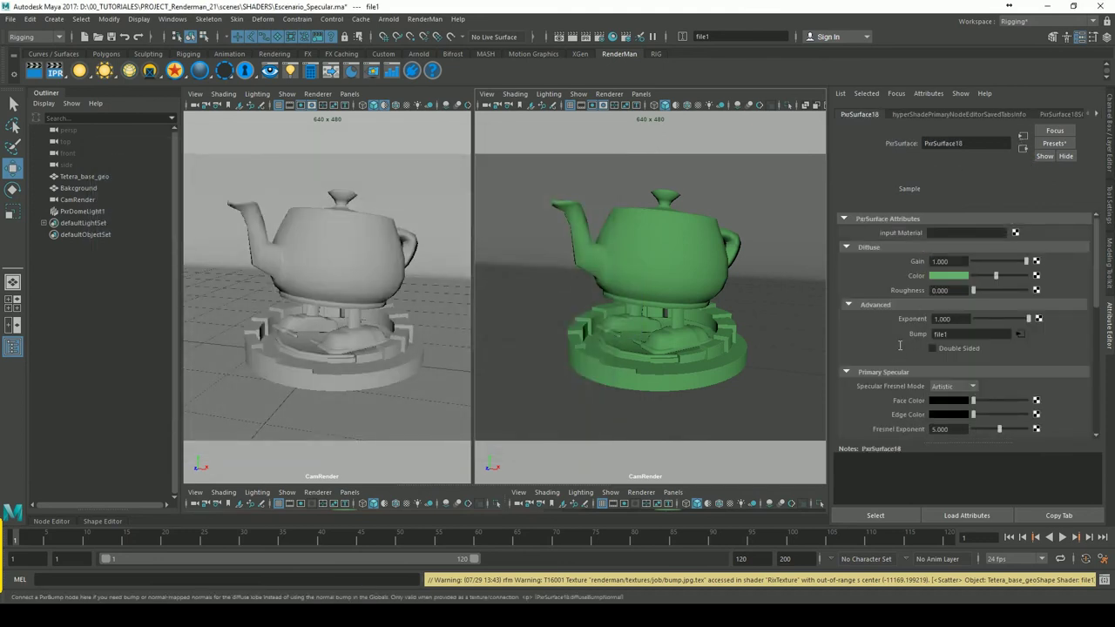
{"action": "right_click", "coordinate": [925, 335]}
{"action": "left_click", "coordinate": [940, 364]}
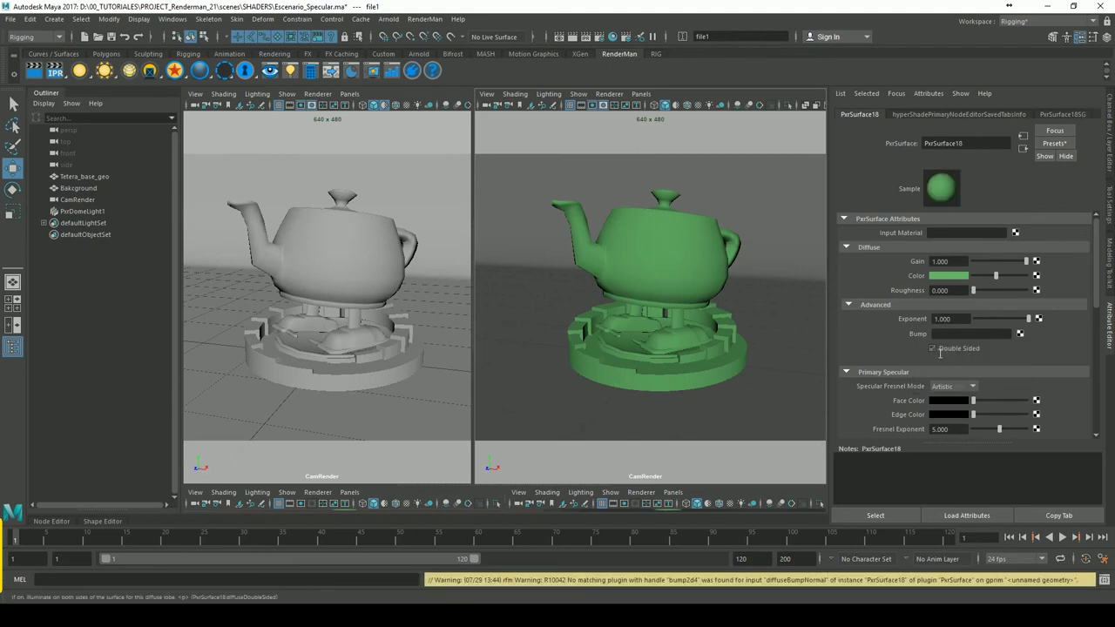
{"action": "left_click", "coordinate": [934, 349]}
{"action": "left_click", "coordinate": [932, 349]}
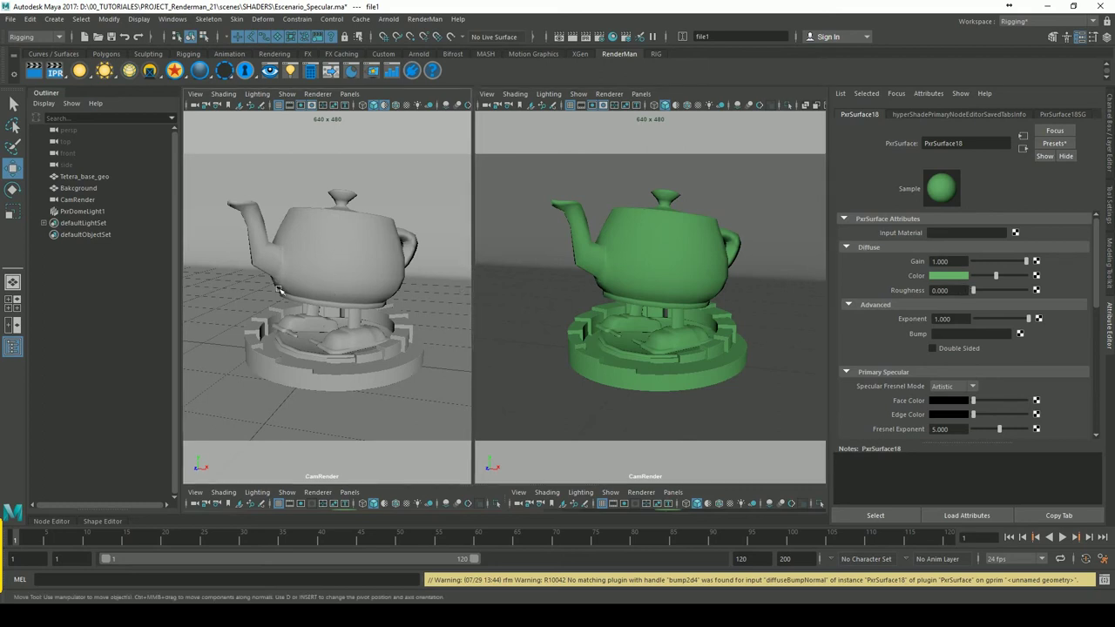
{"action": "left_click_drag", "start_coordinate": [293, 306], "coordinate": [80, 6], "text": "alt"}
- Create a polygon cube, move it out of the teapot base and rotate it
{"action": "left_click", "coordinate": [54, 18]}
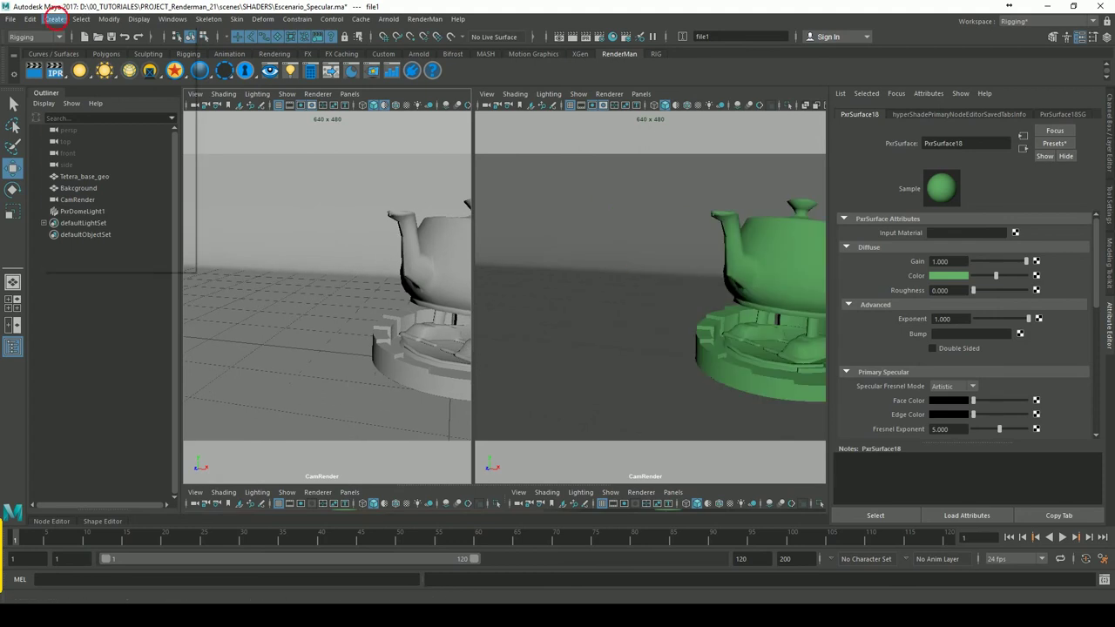
{"action": "left_click", "coordinate": [220, 83]}
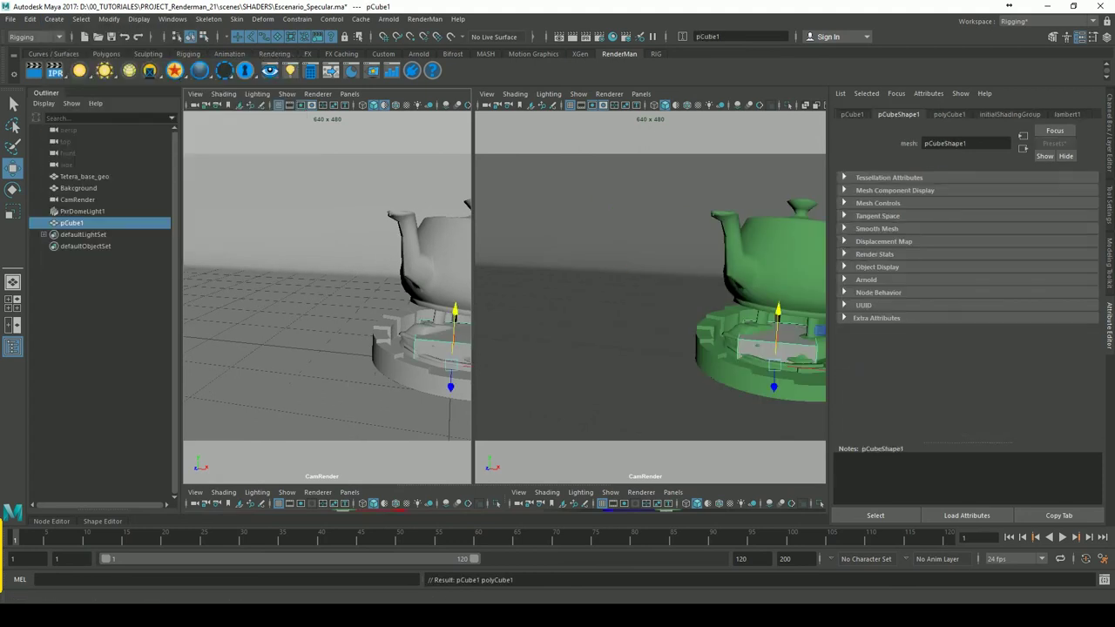
{"action": "left_click_drag", "start_coordinate": [475, 377], "coordinate": [344, 347]}
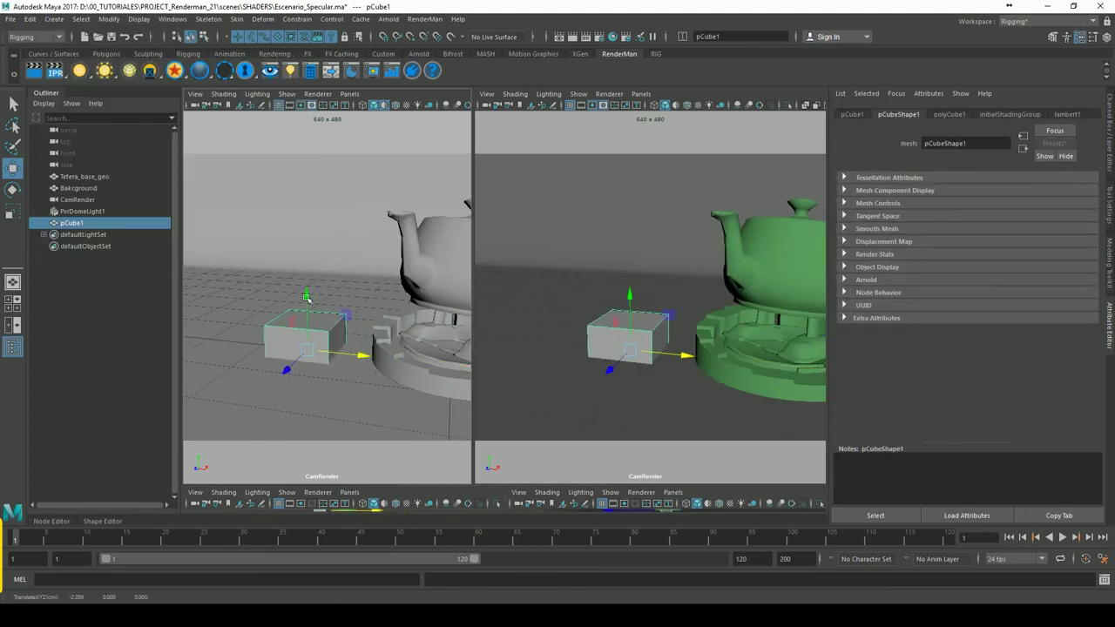
{"action": "left_click_drag", "start_coordinate": [305, 296], "coordinate": [309, 239]}
{"action": "key", "text": "e"}
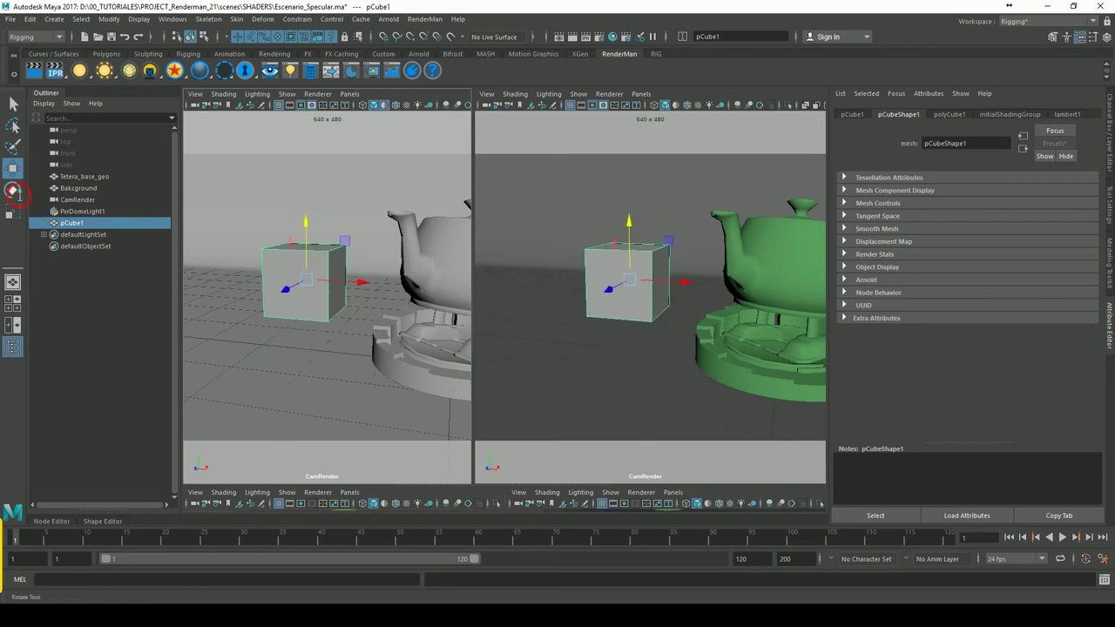
{"action": "left_click_drag", "start_coordinate": [319, 299], "coordinate": [322, 265]}
- Assign a new PxrSurface material to a face of the cube
{"action": "right_click", "coordinate": [322, 266]}
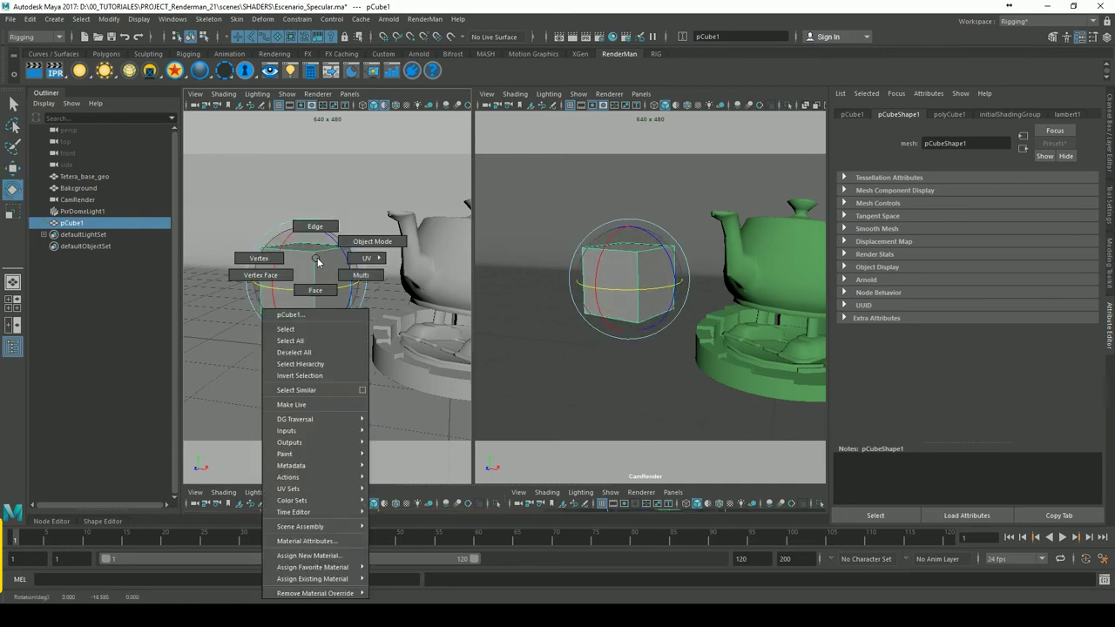
{"action": "key", "text": "ctrl+z"}
{"action": "left_click", "coordinate": [40, 122]}
{"action": "double_click", "coordinate": [13, 104]}
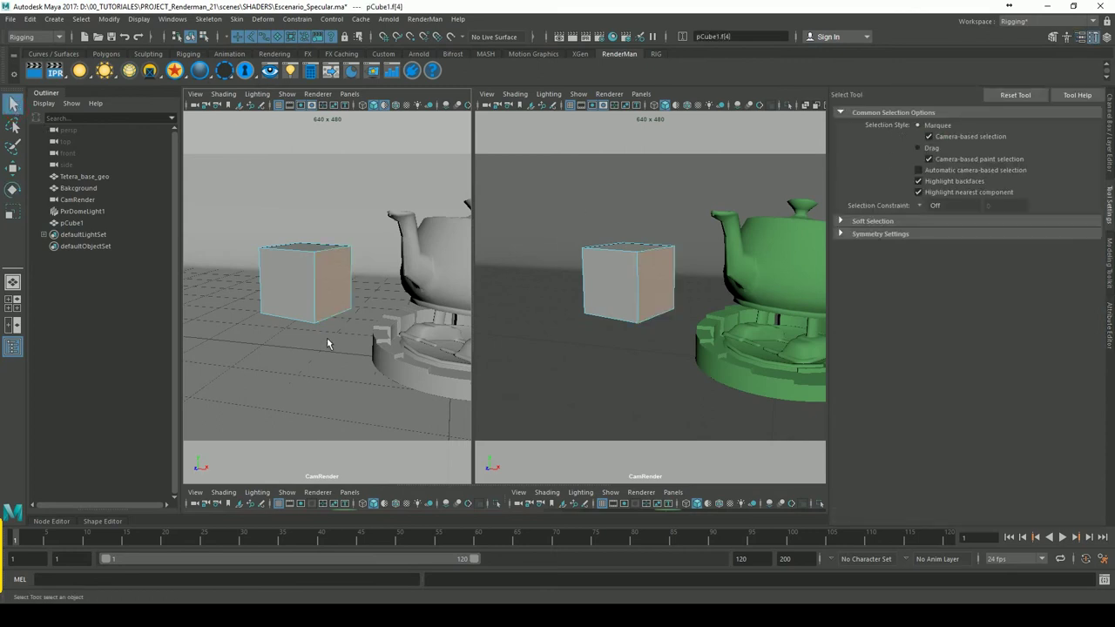
{"action": "right_click_drag", "start_coordinate": [299, 271], "coordinate": [451, 205]}
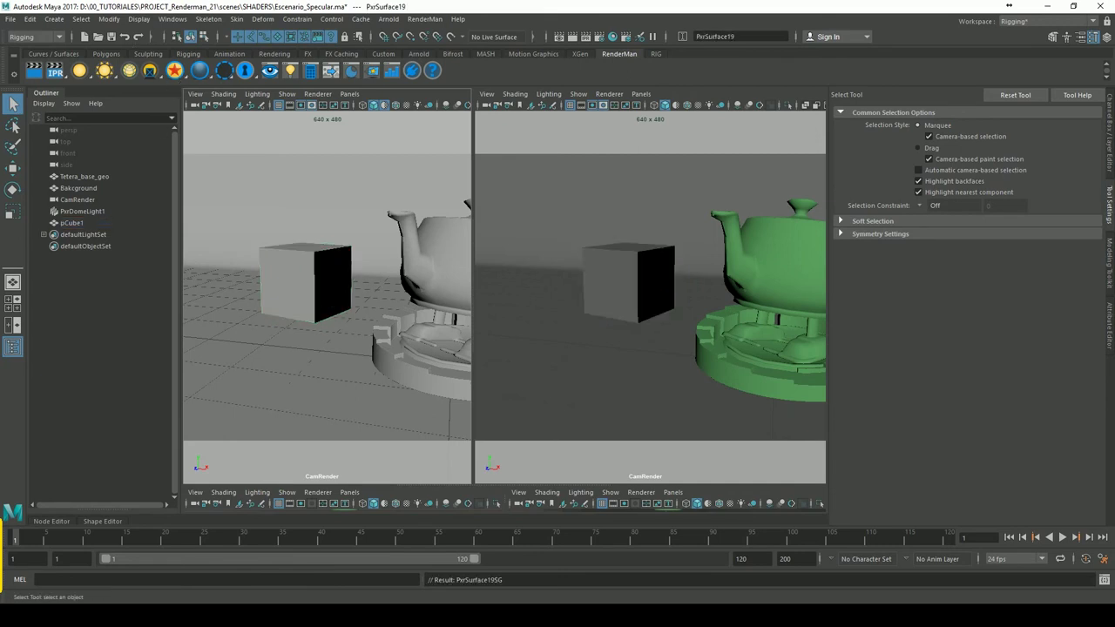
- Select pCube1 and set its PxrSurface19 Diffuse Color to blue
{"action": "left_click", "coordinate": [329, 271]}
{"action": "left_click", "coordinate": [1110, 140]}
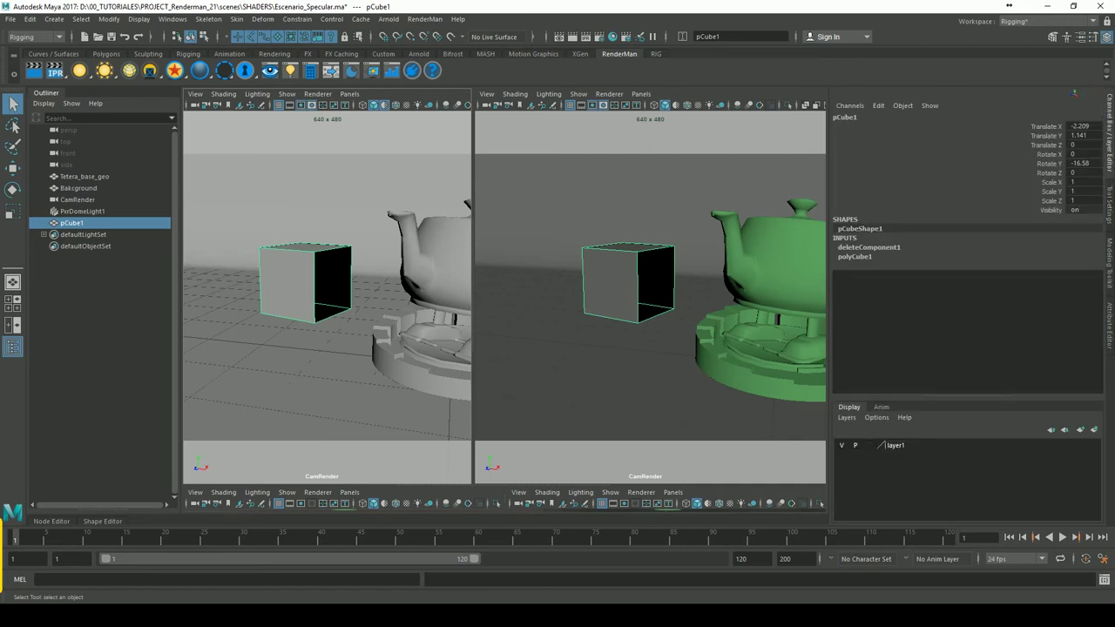
{"action": "left_click", "coordinate": [1110, 209]}
{"action": "left_click", "coordinate": [1110, 324]}
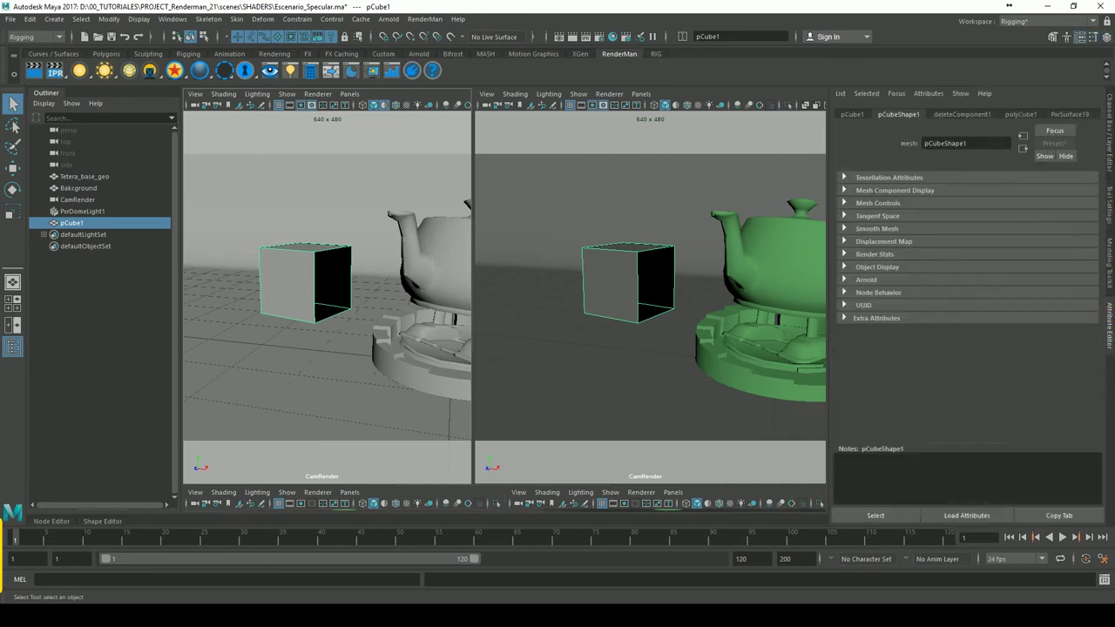
{"action": "left_click", "coordinate": [1064, 114]}
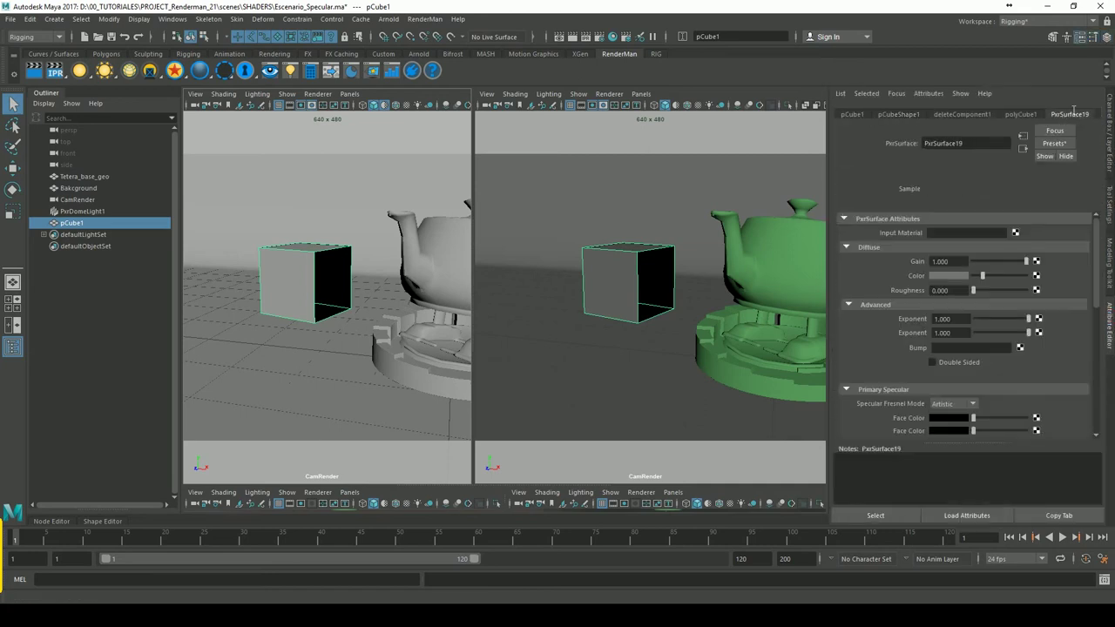
{"action": "left_click", "coordinate": [950, 279]}
{"action": "left_click", "coordinate": [946, 307]}
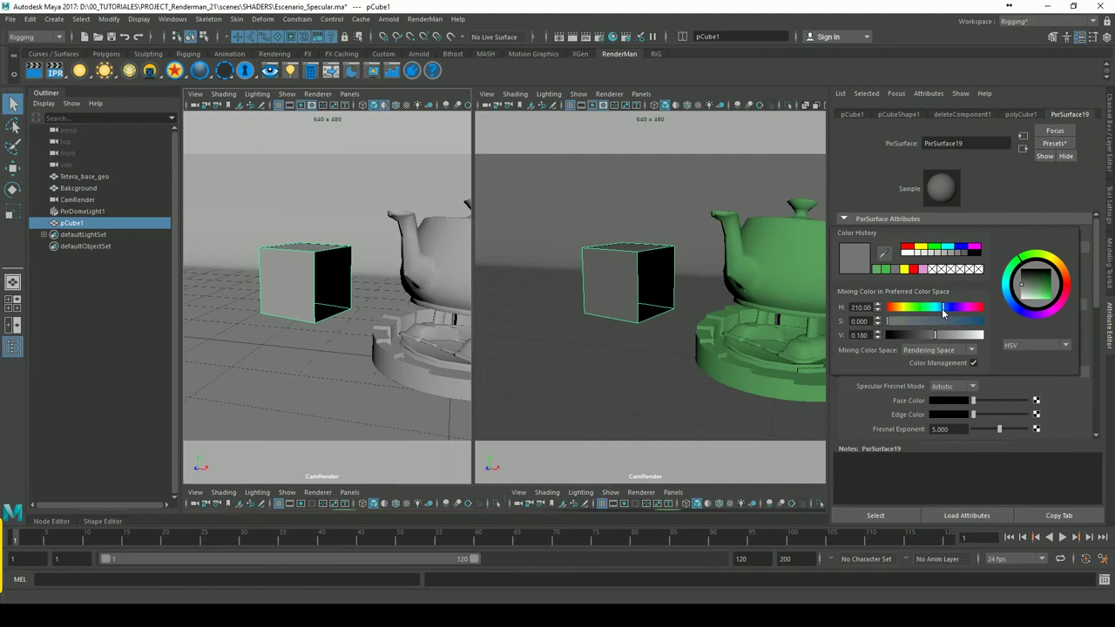
{"action": "left_click", "coordinate": [979, 321]}
{"action": "left_click", "coordinate": [993, 179]}
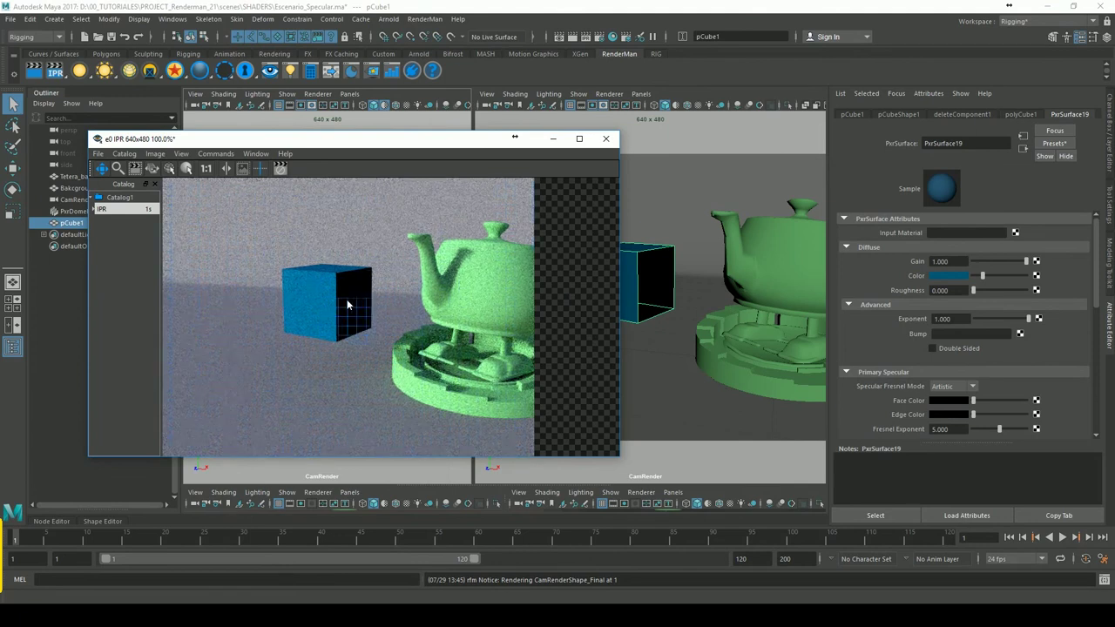
- Rotate the cube so its open side faces the camera and restart the IPR render
{"action": "key", "text": "e"}
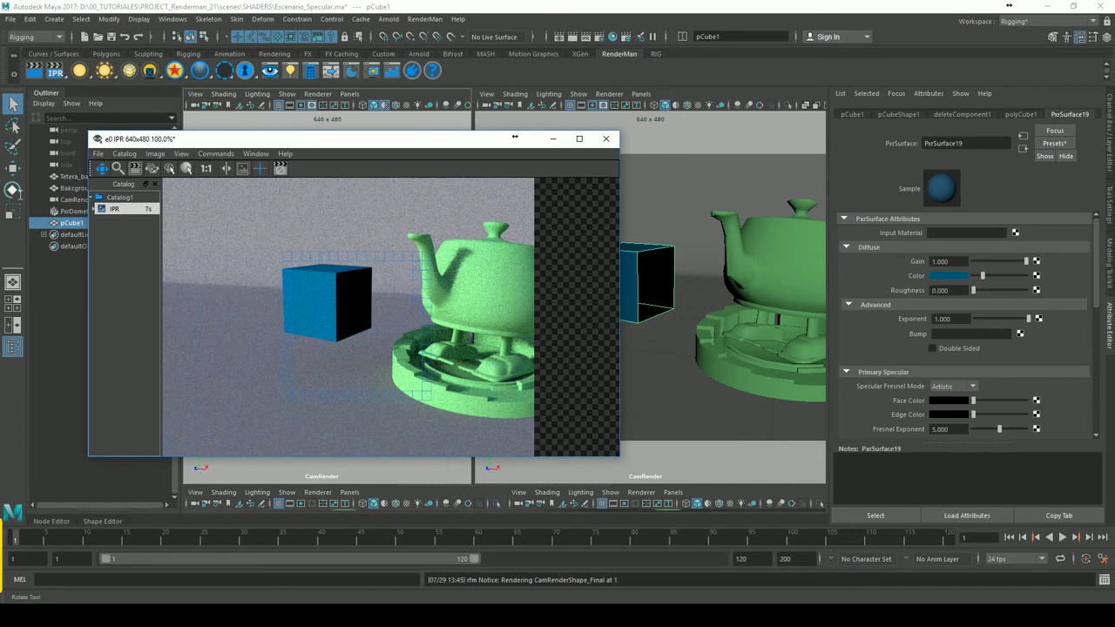
{"action": "left_click_drag", "start_coordinate": [646, 294], "coordinate": [604, 314]}
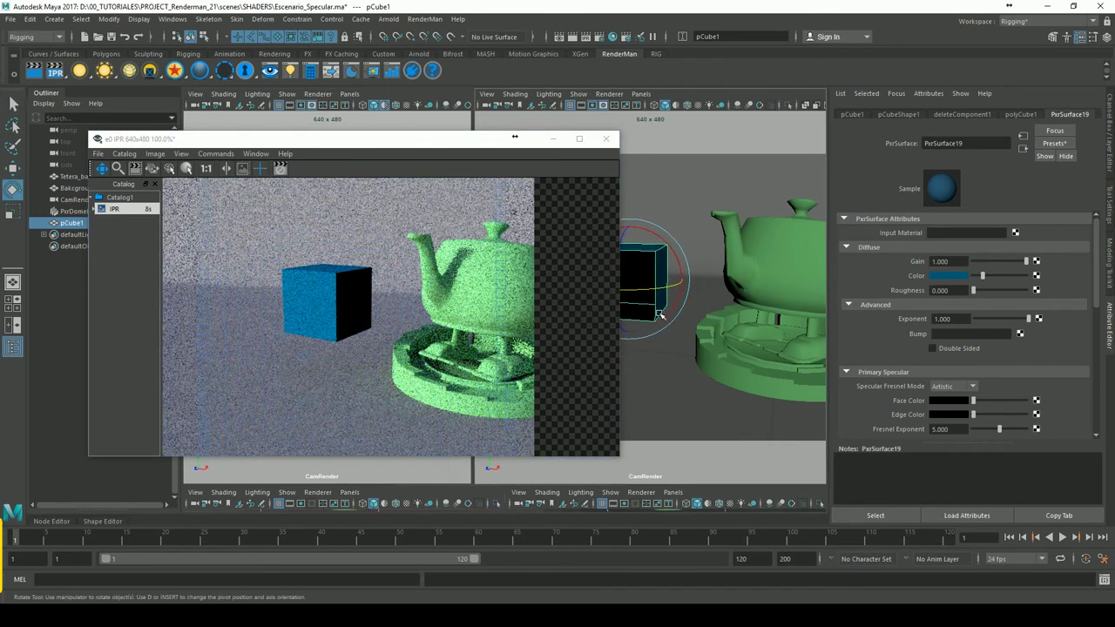
{"action": "left_click_drag", "start_coordinate": [660, 298], "coordinate": [649, 317]}
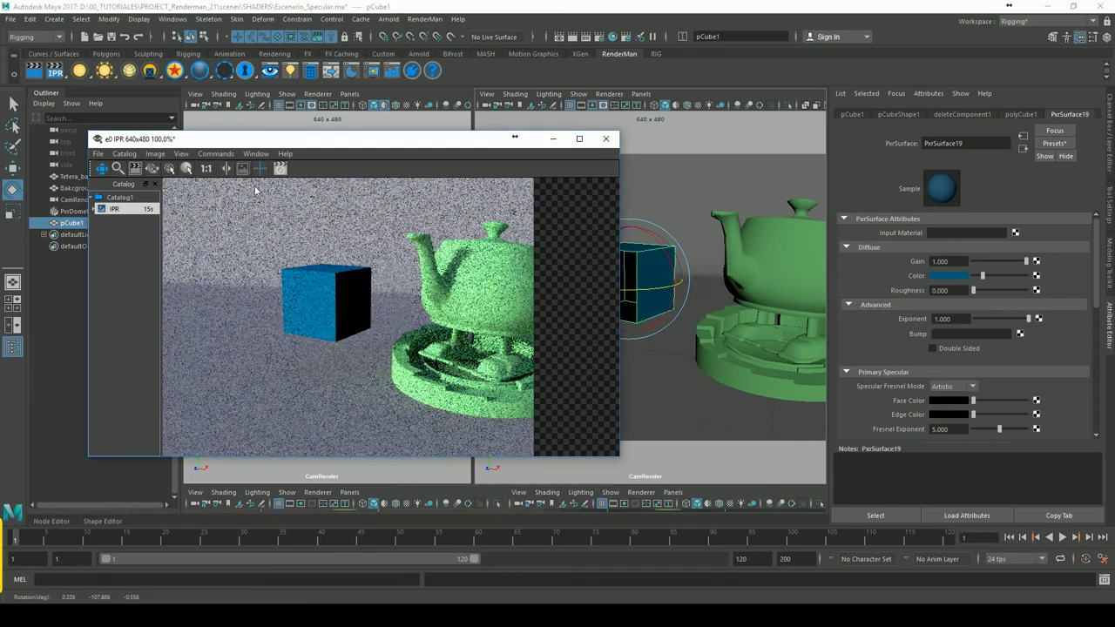
{"action": "left_click", "coordinate": [55, 70]}
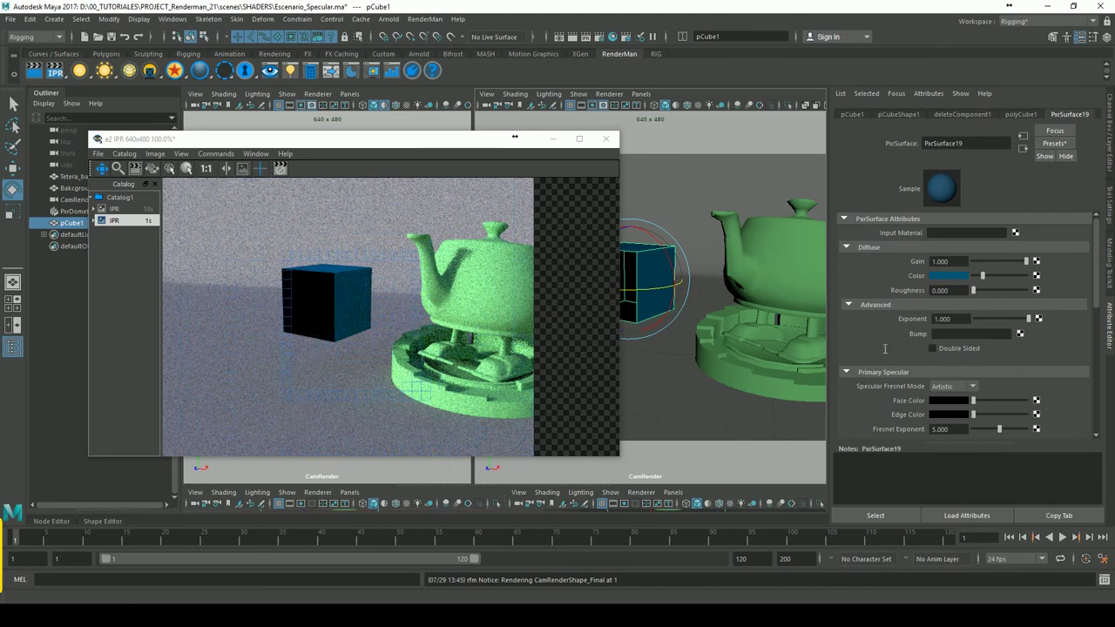
- Make PxrSurface19 Double Sided, disable Use Diffuse Color, and set Back Color to green
{"action": "left_click", "coordinate": [946, 348]}
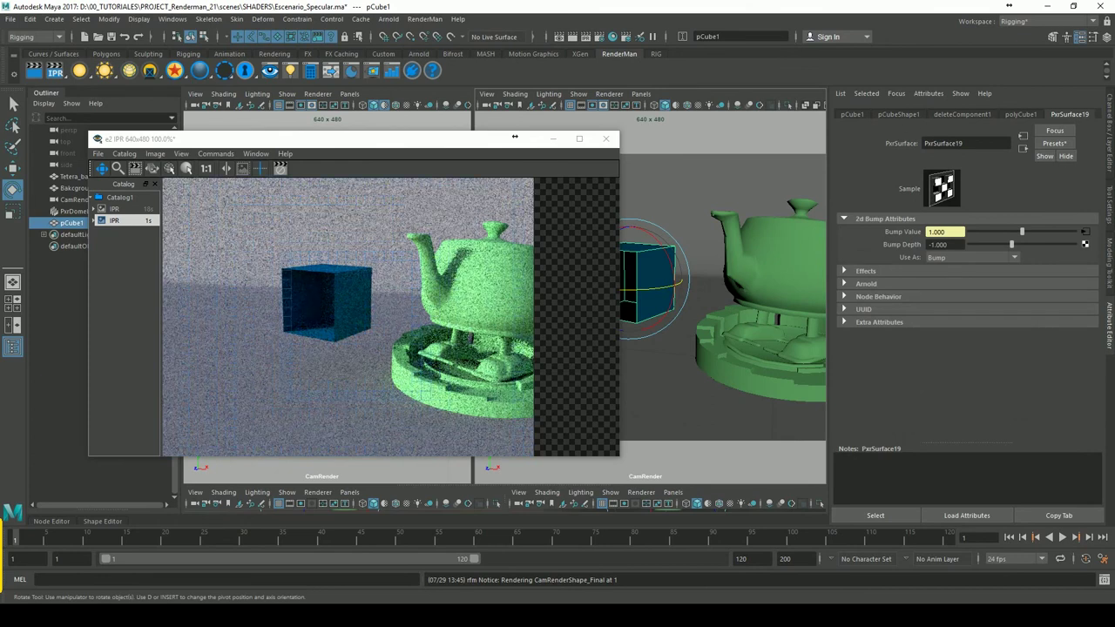
{"action": "left_click", "coordinate": [1023, 149]}
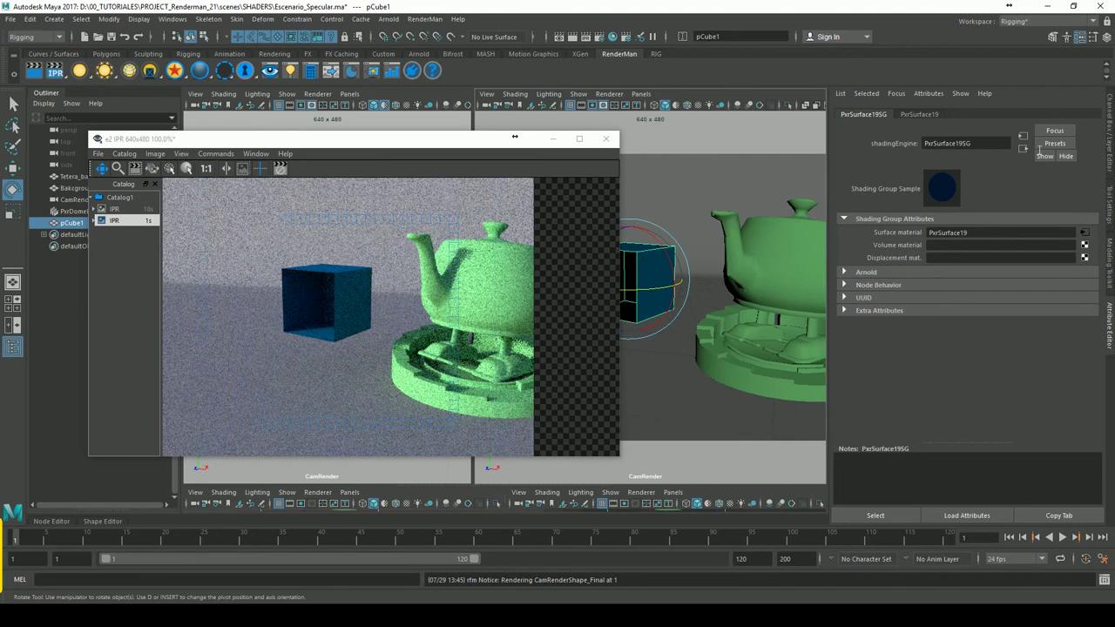
{"action": "left_click", "coordinate": [1084, 232]}
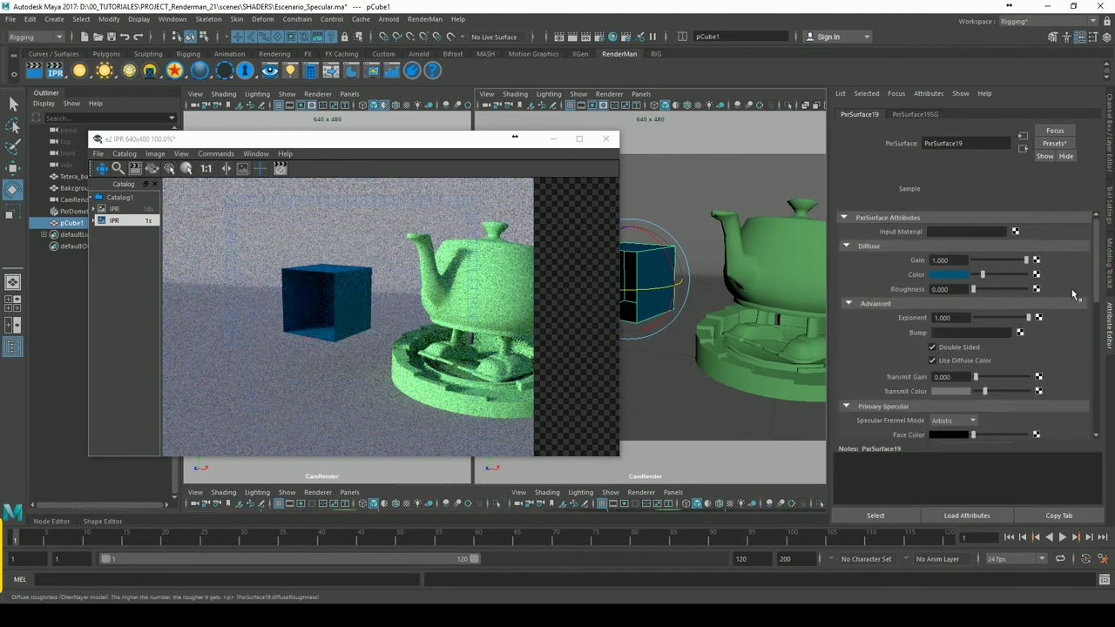
{"action": "scroll", "coordinate": [958, 296], "scroll_direction": "down", "scroll_amount": 3}
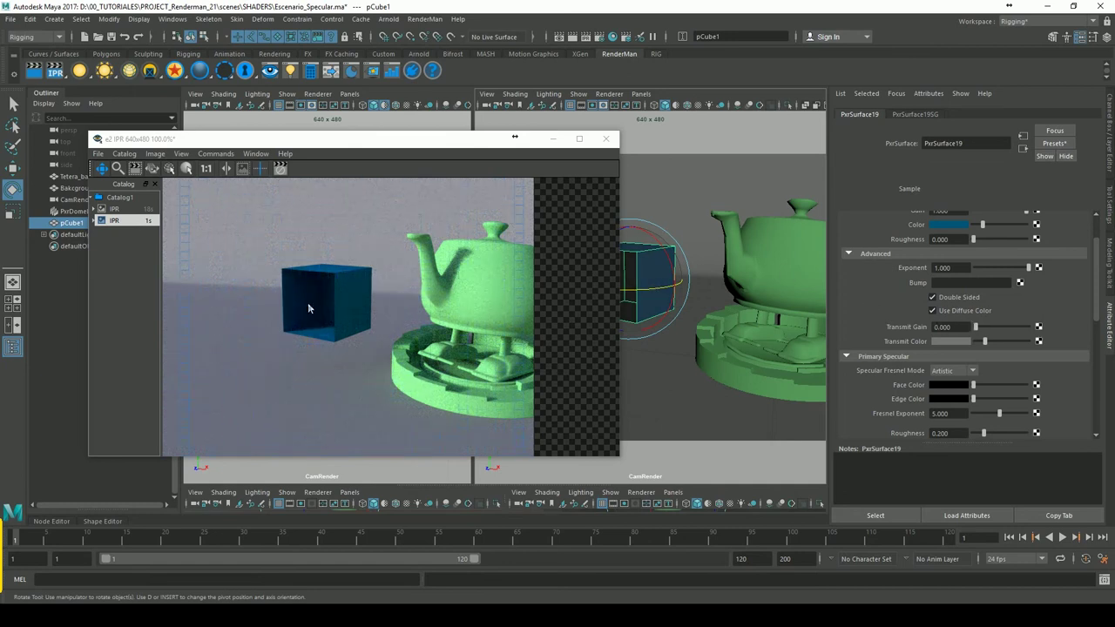
{"action": "scroll", "coordinate": [1102, 281], "scroll_direction": "up", "scroll_amount": 2}
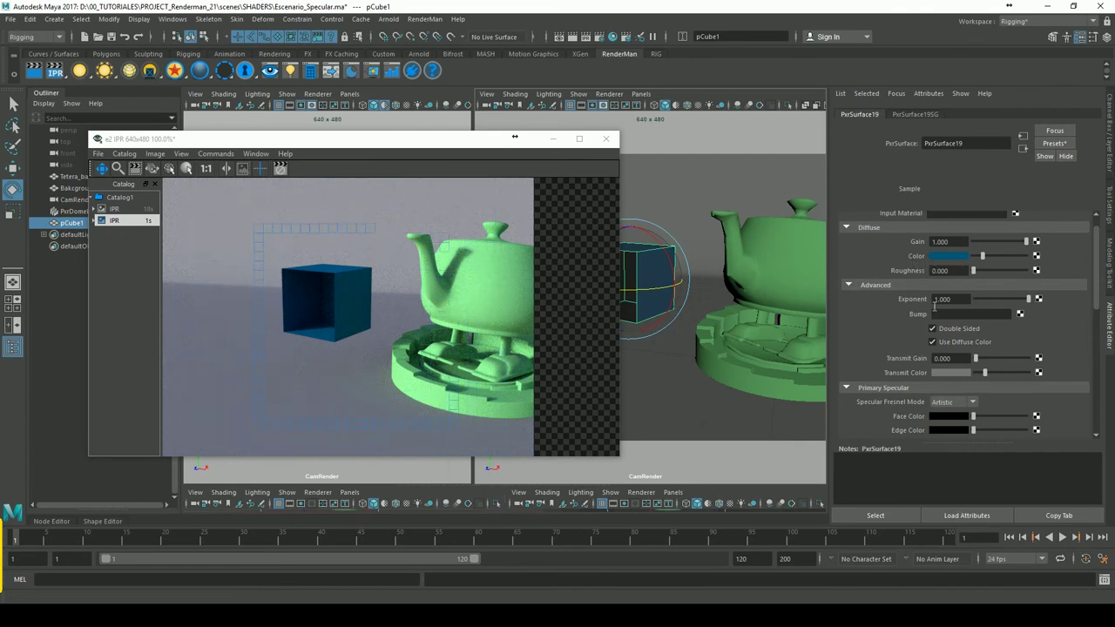
{"action": "left_click", "coordinate": [933, 342]}
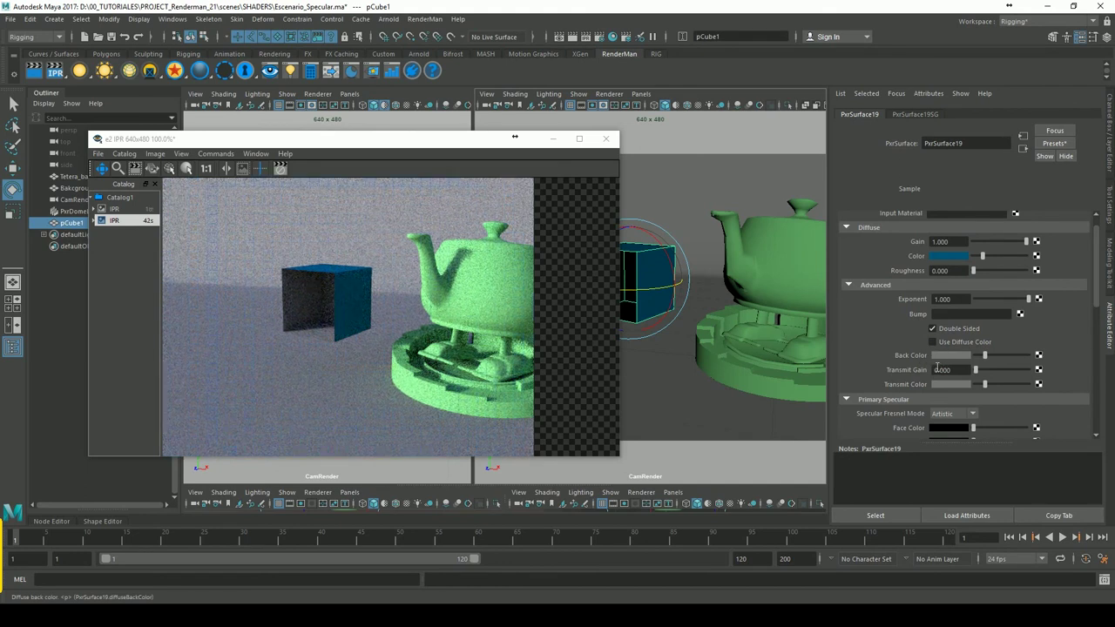
{"action": "left_click", "coordinate": [948, 355]}
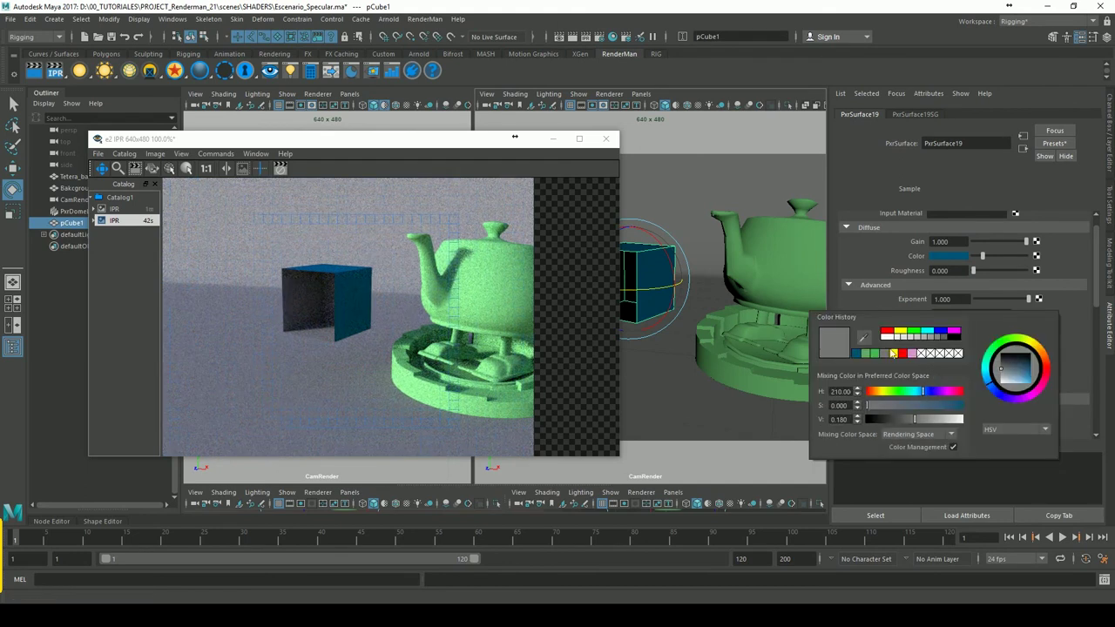
{"action": "left_click", "coordinate": [873, 353]}
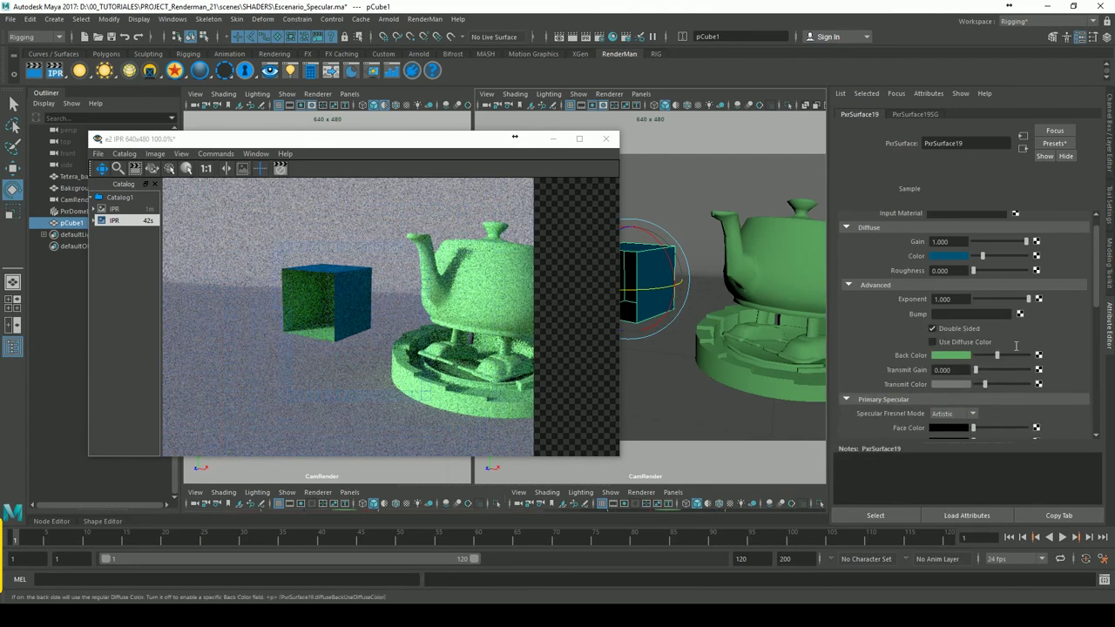
{"action": "scroll", "coordinate": [965, 343], "scroll_direction": "down", "scroll_amount": 3}
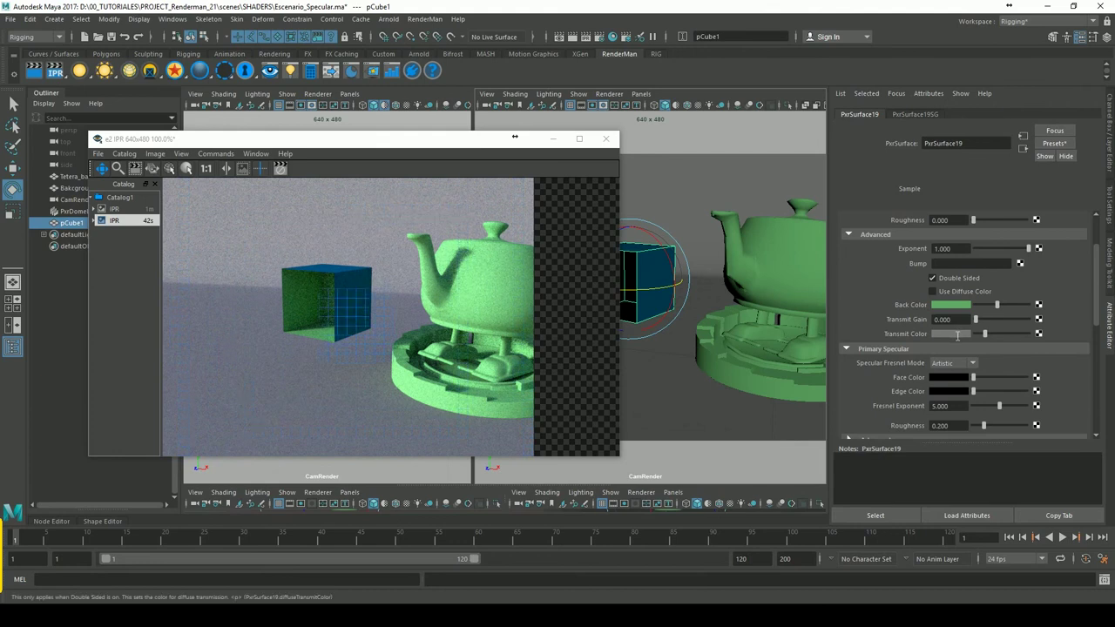
{"action": "left_click", "coordinate": [957, 320]}
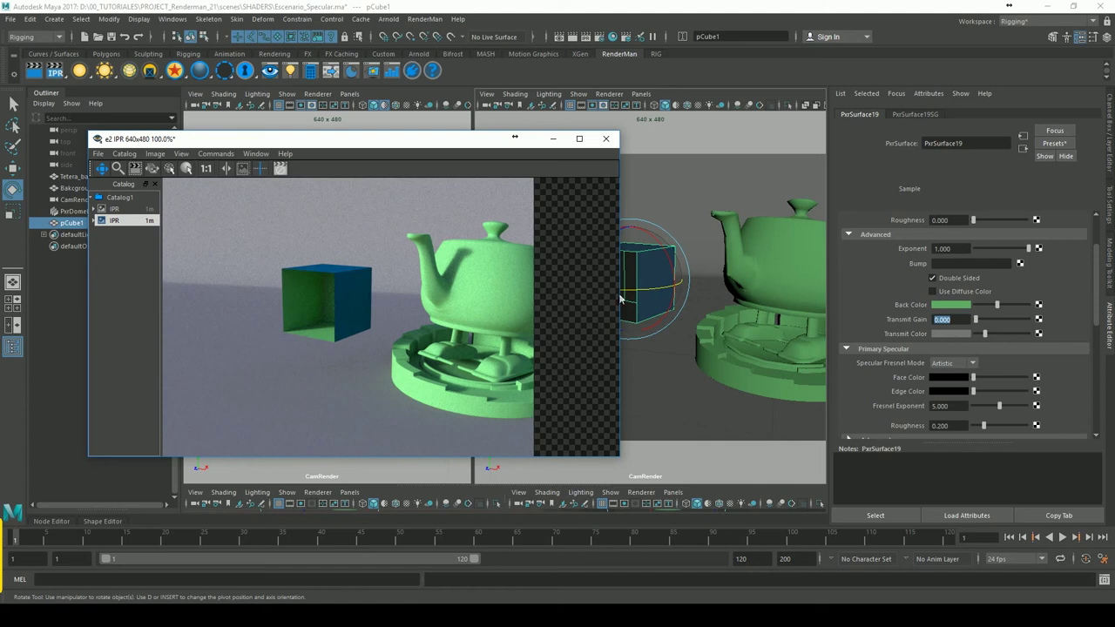
- Delete the cube and close the IPR render window
{"action": "key", "text": "Delete"}
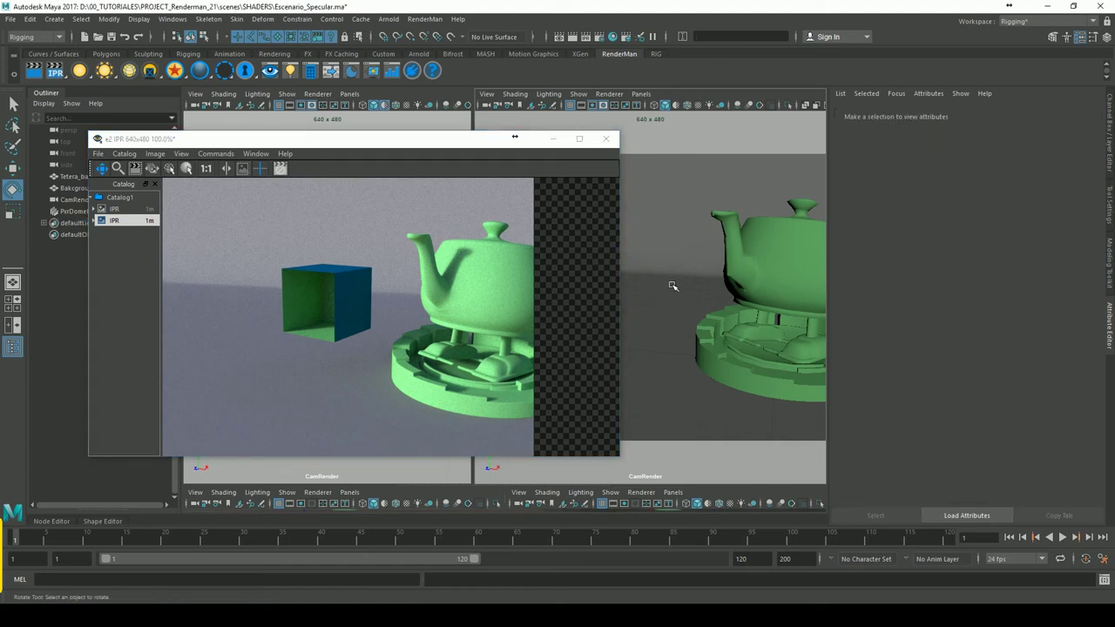
{"action": "left_click_drag", "start_coordinate": [374, 142], "coordinate": [405, 155]}
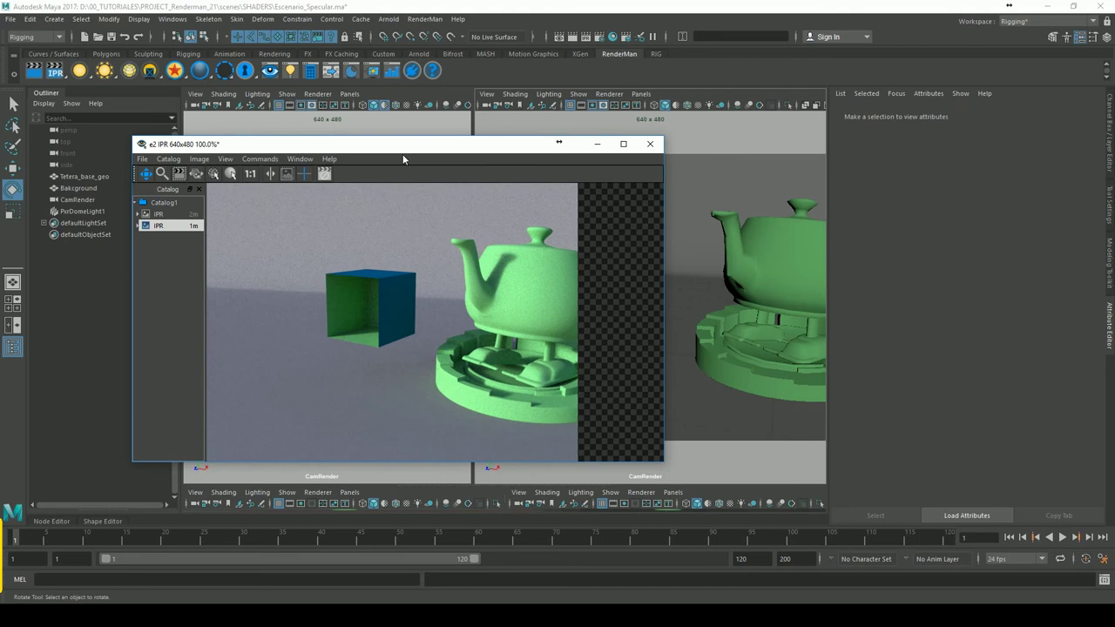
{"action": "left_click", "coordinate": [648, 144]}
{"action": "left_click", "coordinate": [588, 330]}
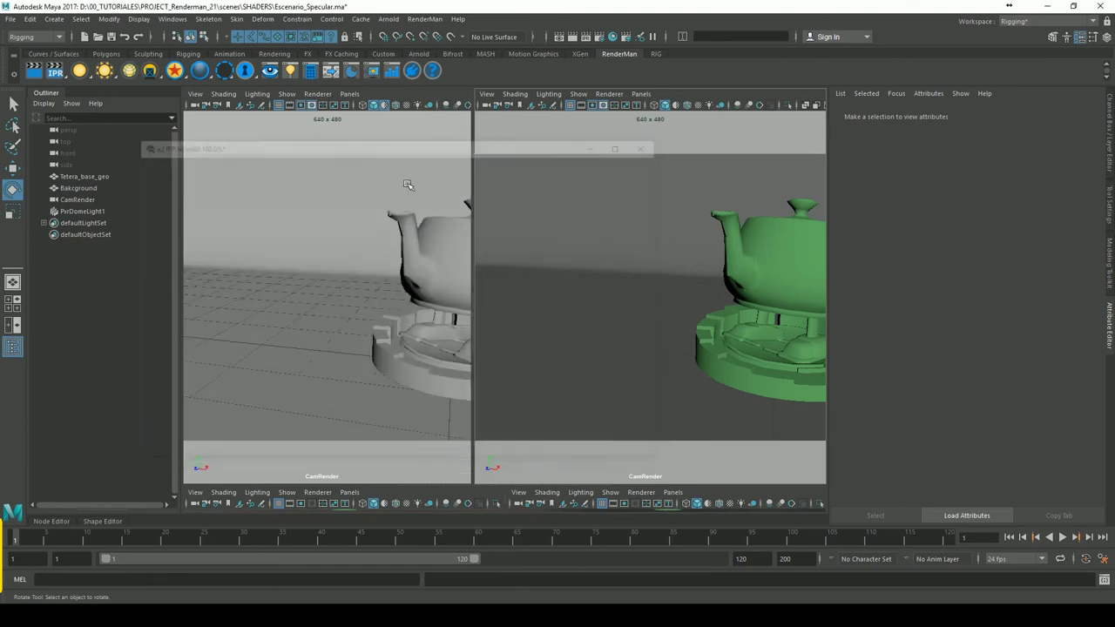
- Create a polygon plane, move it onto open floor beside the teapot and scale it up
{"action": "left_click", "coordinate": [54, 18]}
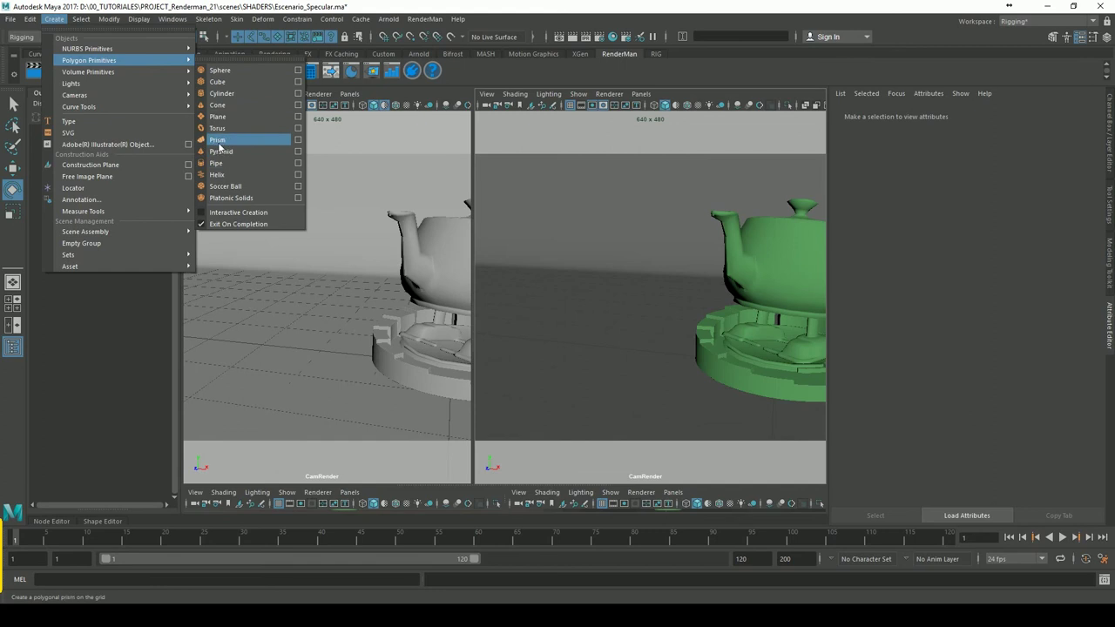
{"action": "left_click", "coordinate": [218, 115]}
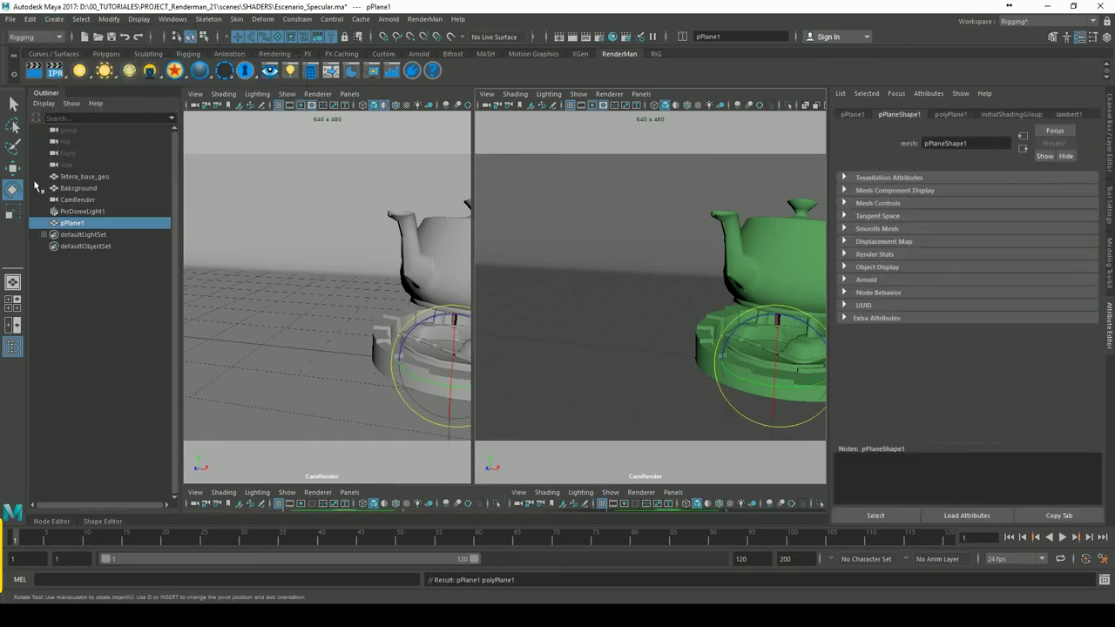
{"action": "left_click", "coordinate": [13, 167]}
{"action": "left_click_drag", "start_coordinate": [467, 372], "coordinate": [311, 352]}
{"action": "left_click_drag", "start_coordinate": [306, 305], "coordinate": [302, 287]}
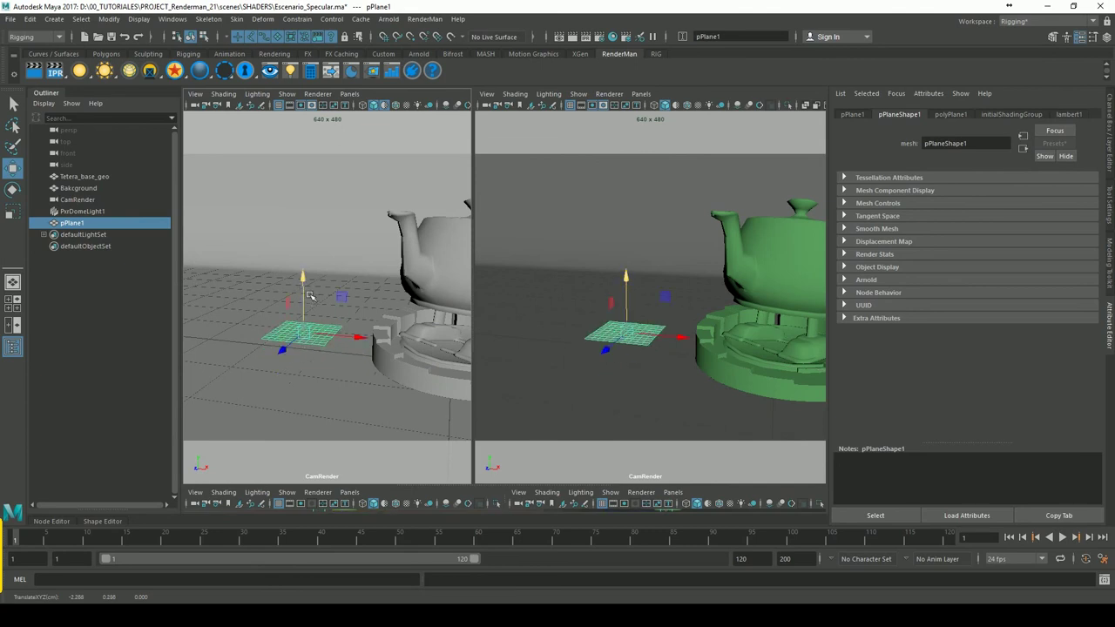
{"action": "left_click", "coordinate": [13, 212]}
{"action": "left_click_drag", "start_coordinate": [303, 332], "coordinate": [357, 332]}
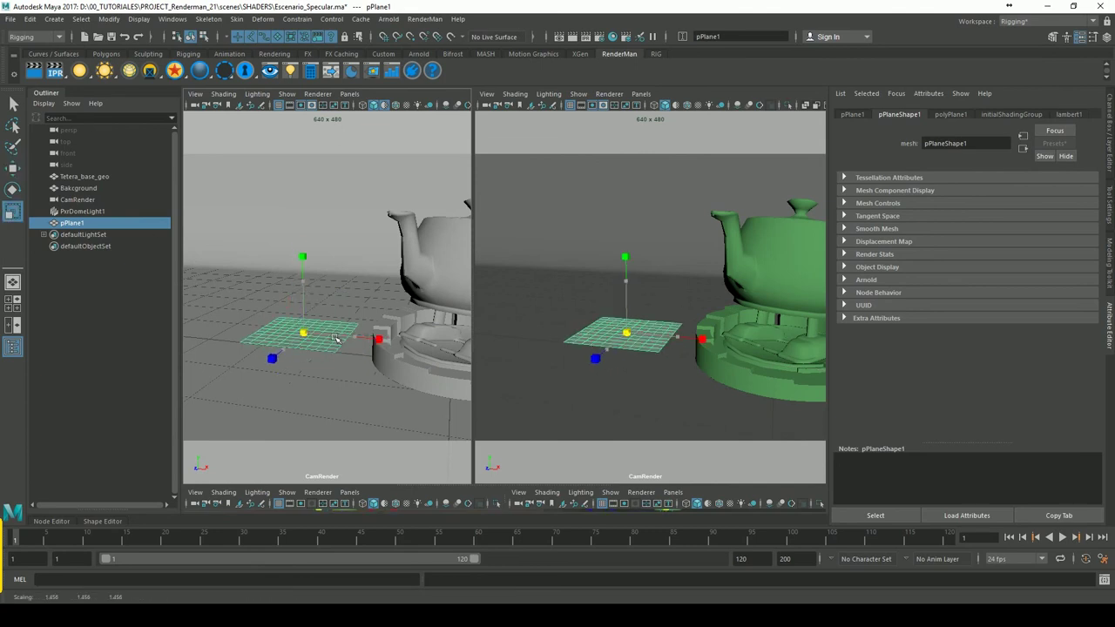
{"action": "left_click", "coordinate": [13, 167]}
{"action": "mouse_move", "coordinate": [303, 288]}
{"action": "left_mouse_down"}
{"action": "mouse_move", "coordinate": [302, 273]}
{"action": "mouse_move", "coordinate": [302, 292]}
{"action": "left_mouse_up"}
{"action": "left_click_drag", "start_coordinate": [355, 323], "coordinate": [350, 323]}
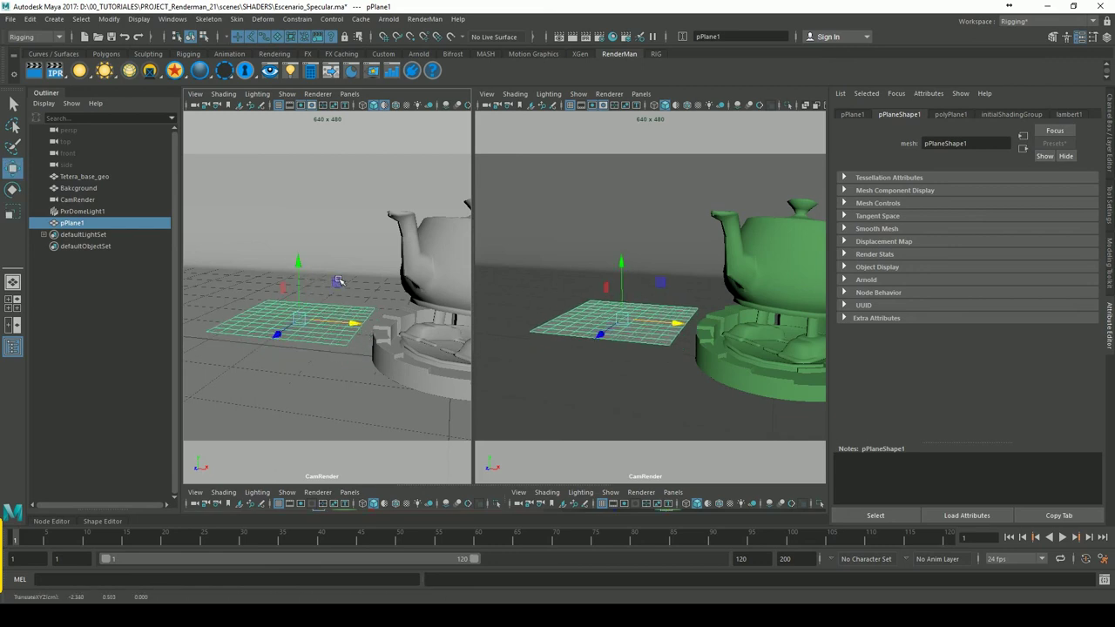
- Assign a new PxrSurface material to the plane with a green Diffuse Color
{"action": "left_click", "coordinate": [195, 74]}
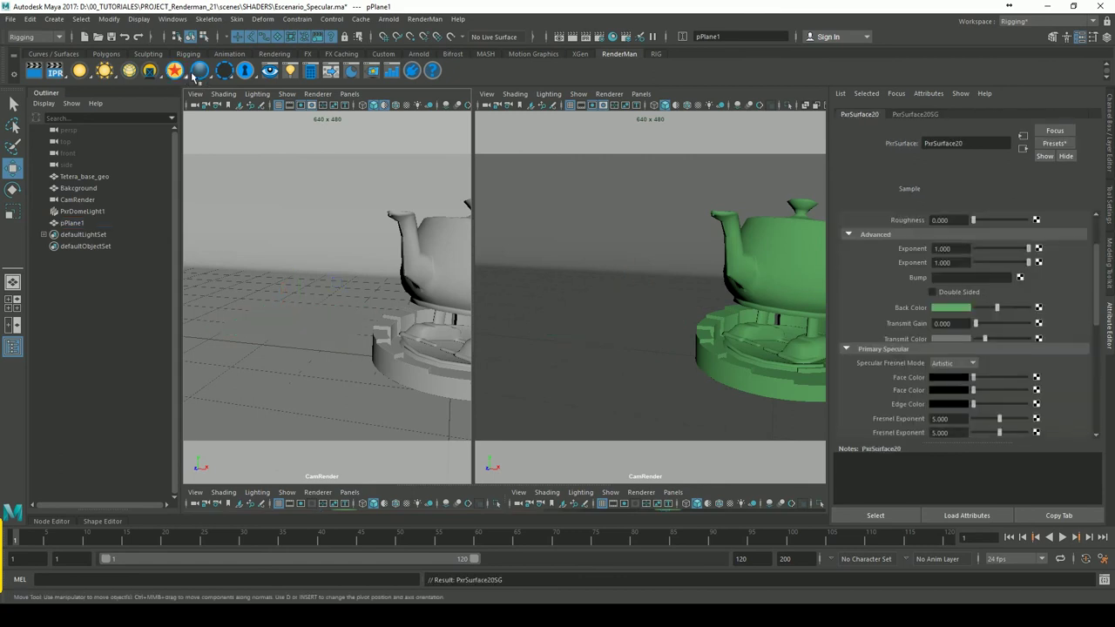
{"action": "scroll", "coordinate": [1045, 296], "scroll_direction": "up", "scroll_amount": 3}
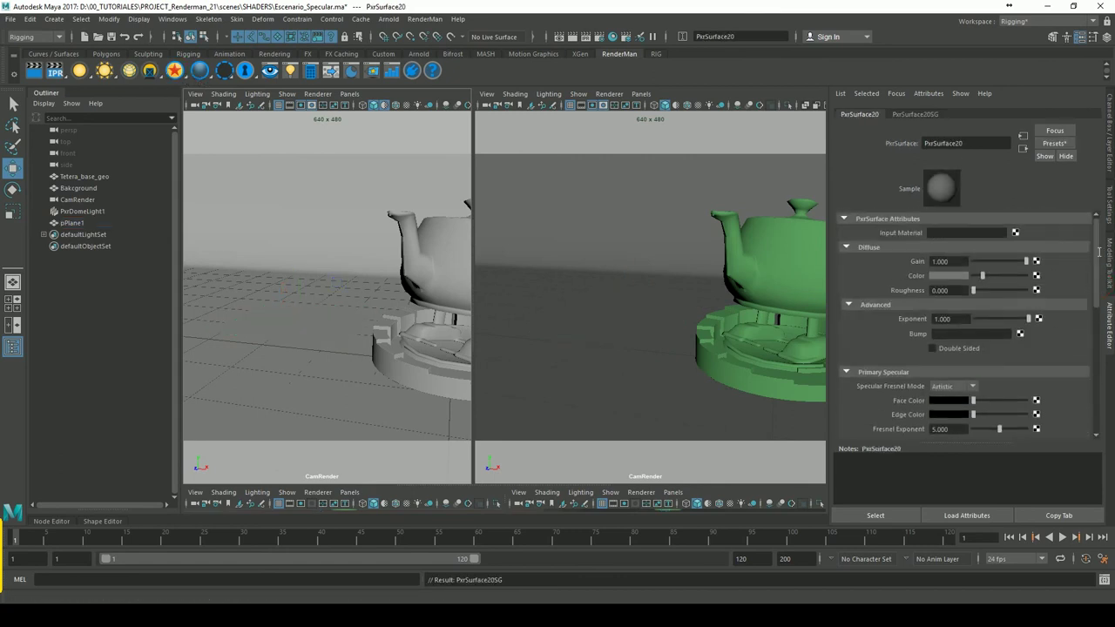
{"action": "left_click", "coordinate": [945, 283]}
{"action": "left_click", "coordinate": [870, 272]}
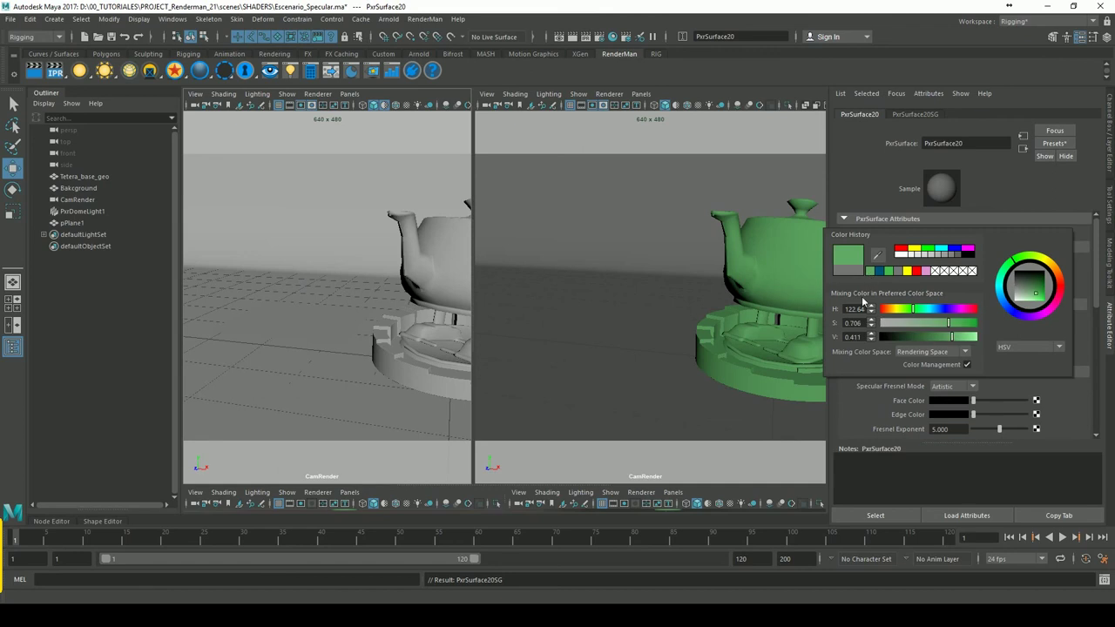
- Select pPlane1, start an IPR render, nudge the plane left and restart IPR
{"action": "left_click", "coordinate": [320, 313]}
{"action": "left_click", "coordinate": [672, 93]}
{"action": "left_click", "coordinate": [55, 71]}
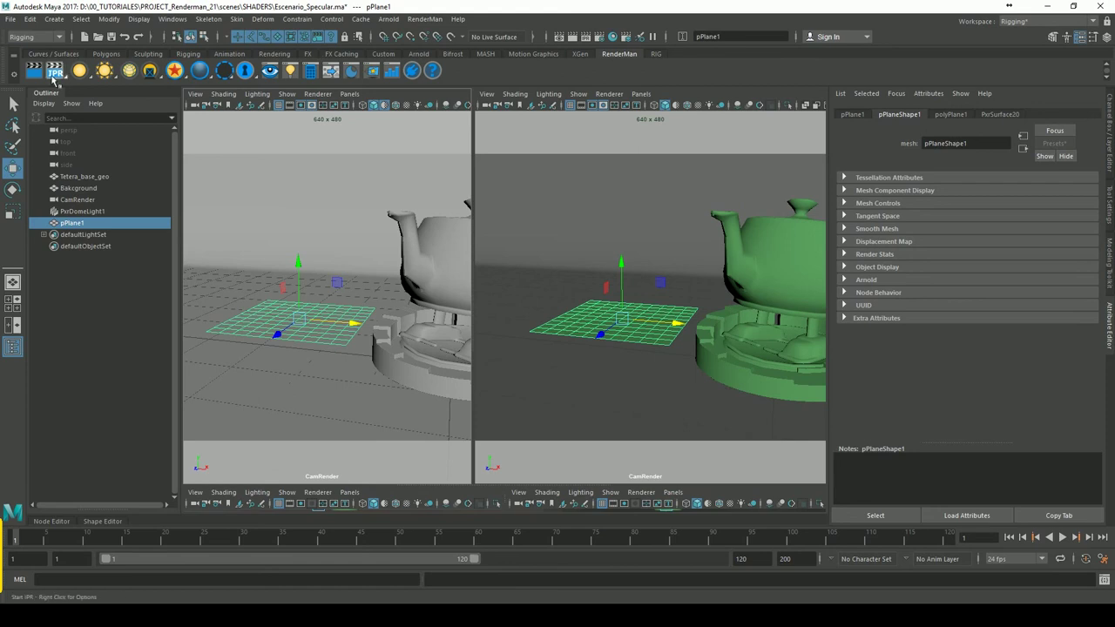
{"action": "left_click", "coordinate": [1004, 117]}
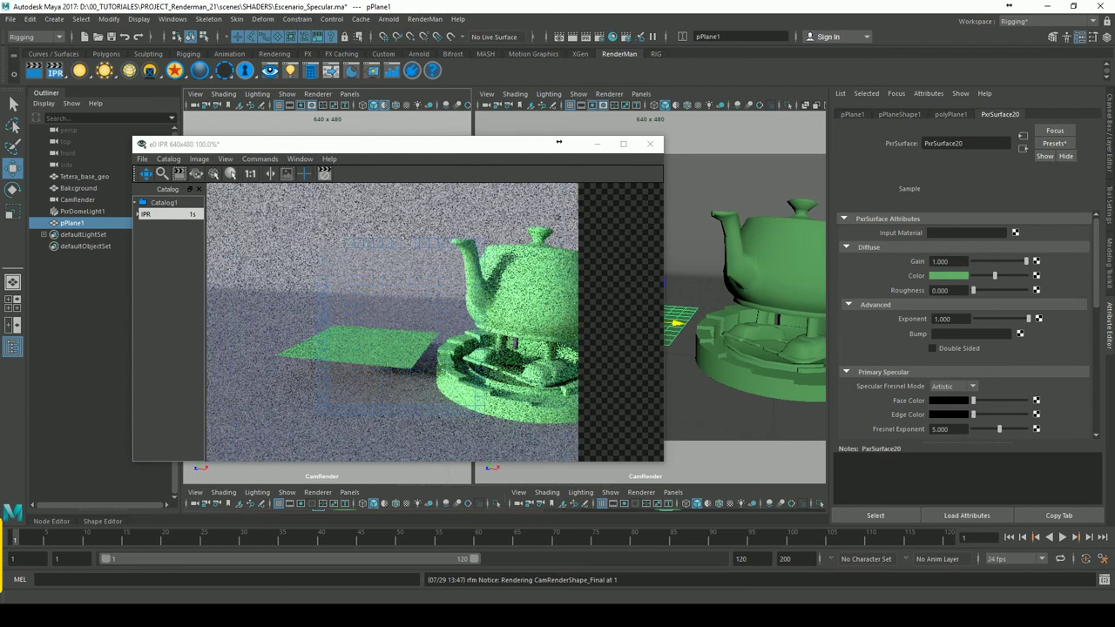
{"action": "left_click_drag", "start_coordinate": [679, 332], "coordinate": [658, 335]}
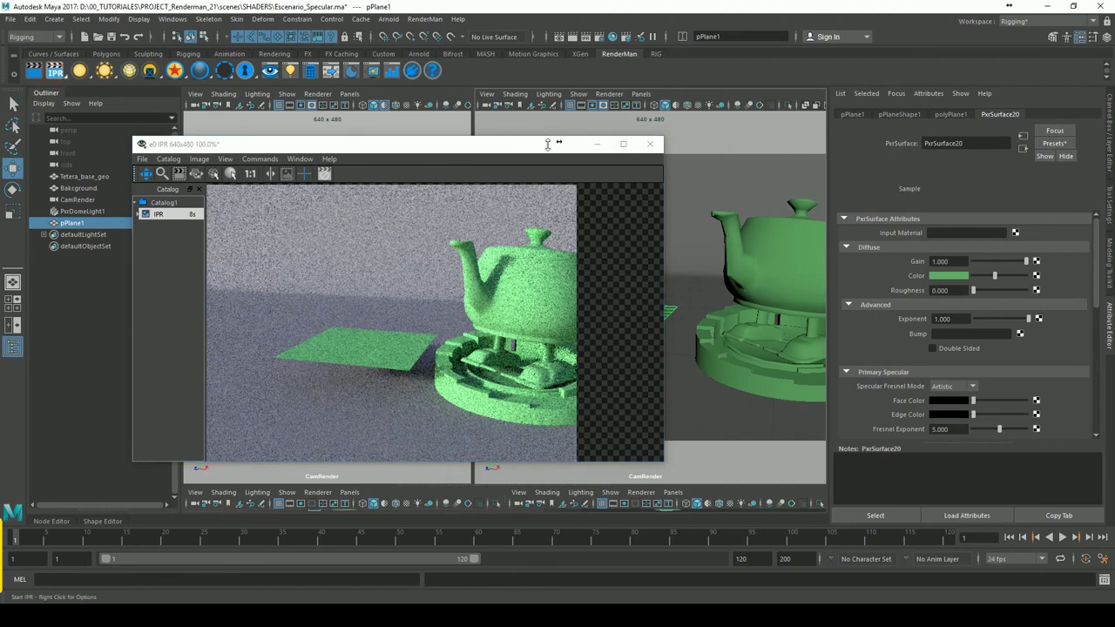
{"action": "left_click", "coordinate": [55, 69]}
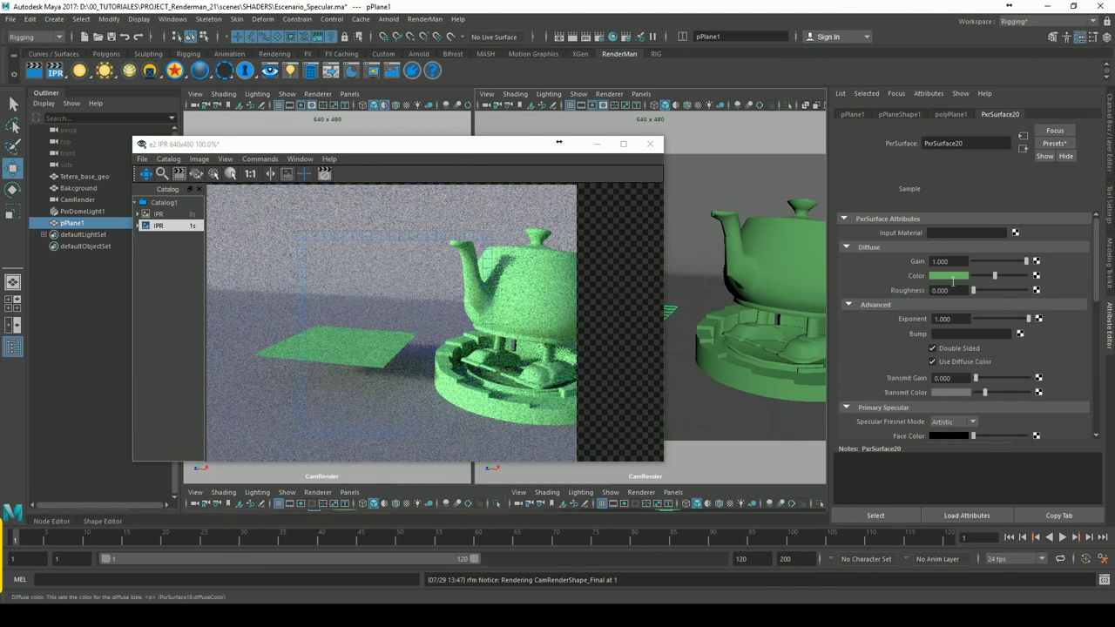
- Set the plane's Transmit Gain to 1 in the Advanced Diffuse section
{"action": "scroll", "coordinate": [1002, 305], "scroll_direction": "down", "scroll_amount": 2}
{"action": "scroll", "coordinate": [1002, 305], "scroll_direction": "down", "scroll_amount": 1}
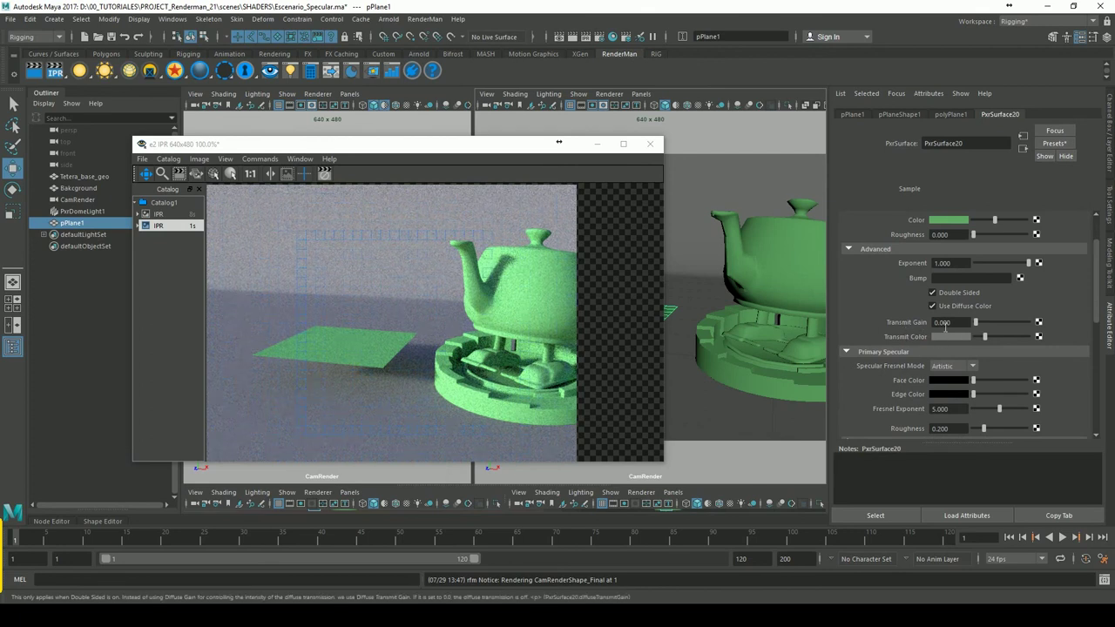
{"action": "left_click", "coordinate": [954, 323]}
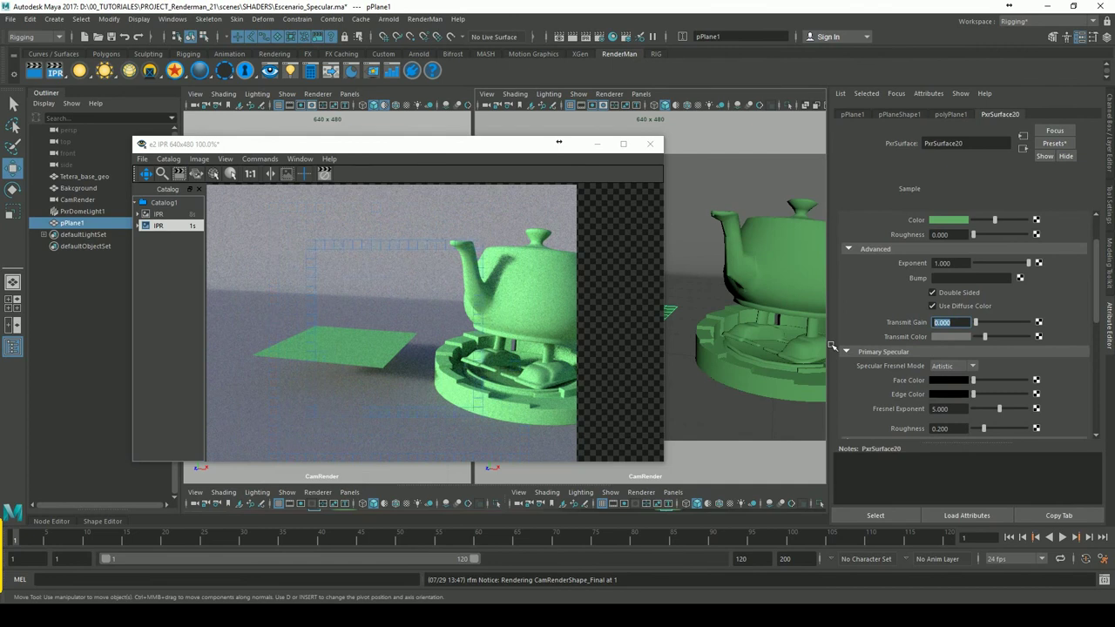
{"action": "type", "text": "1"}
{"action": "key", "text": "Return"}
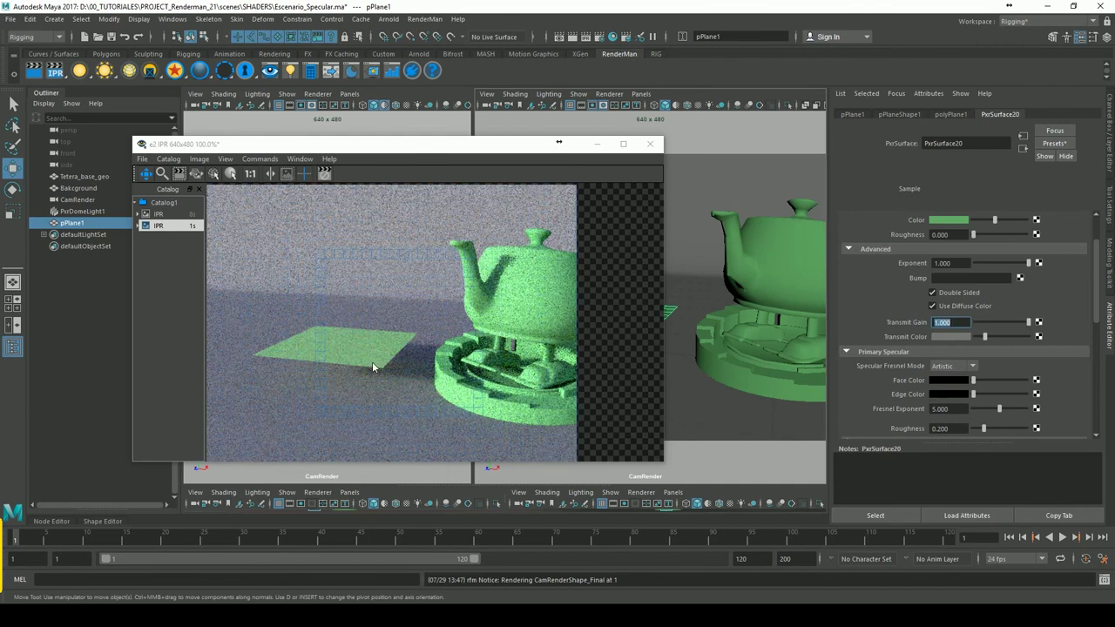
- Set Transmit Color to red and lower Transmit Gain to 0.2
{"action": "left_click", "coordinate": [951, 337]}
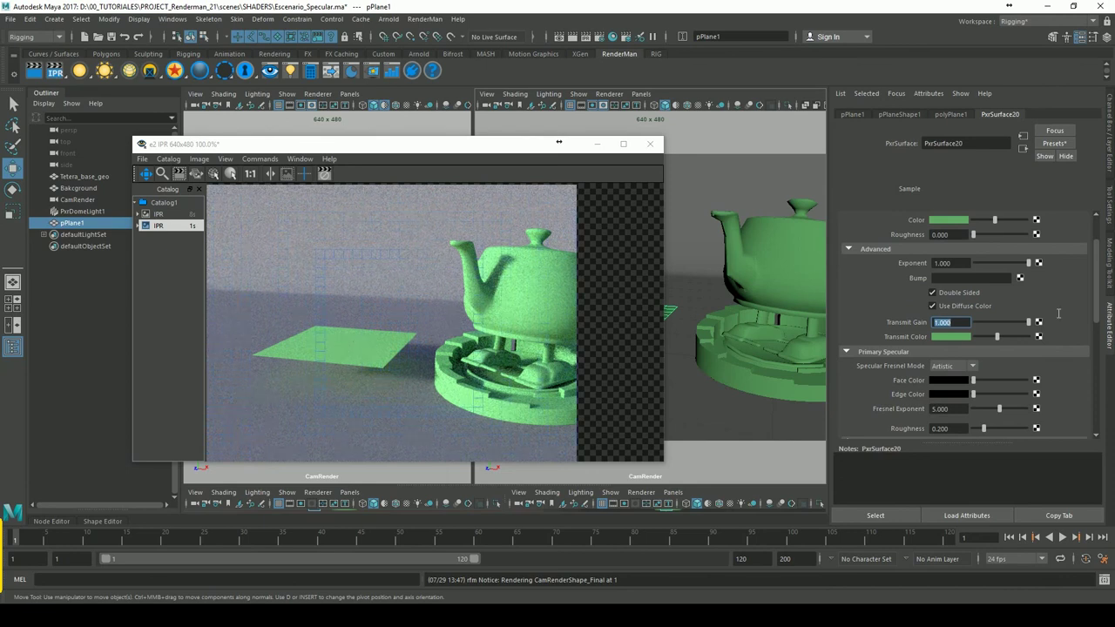
{"action": "left_click", "coordinate": [963, 336]}
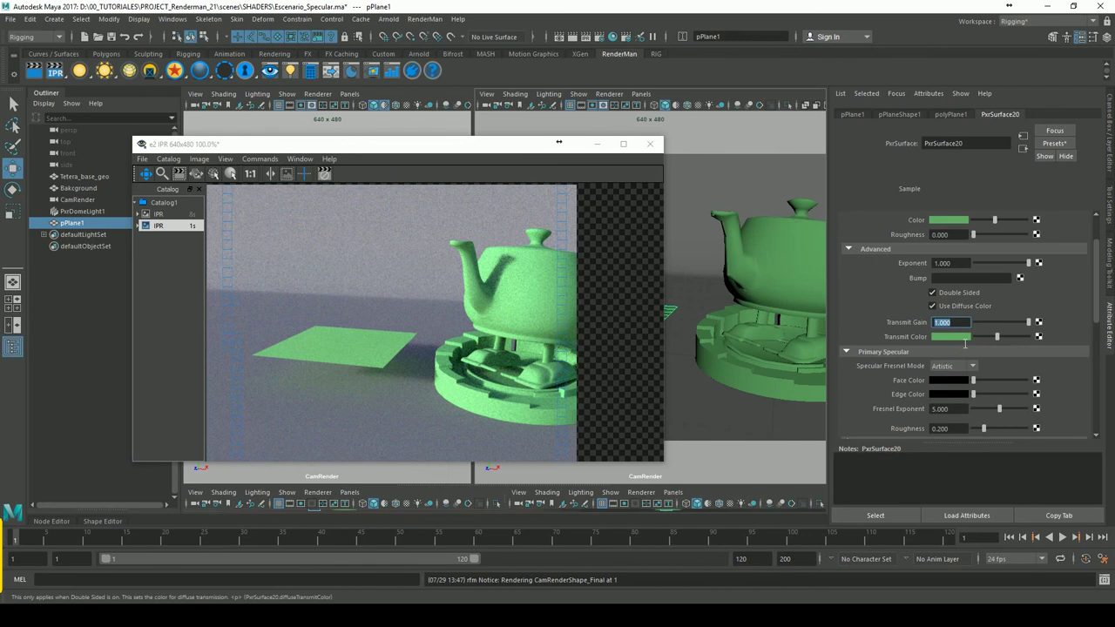
{"action": "left_click", "coordinate": [965, 338]}
{"action": "left_click", "coordinate": [922, 311]}
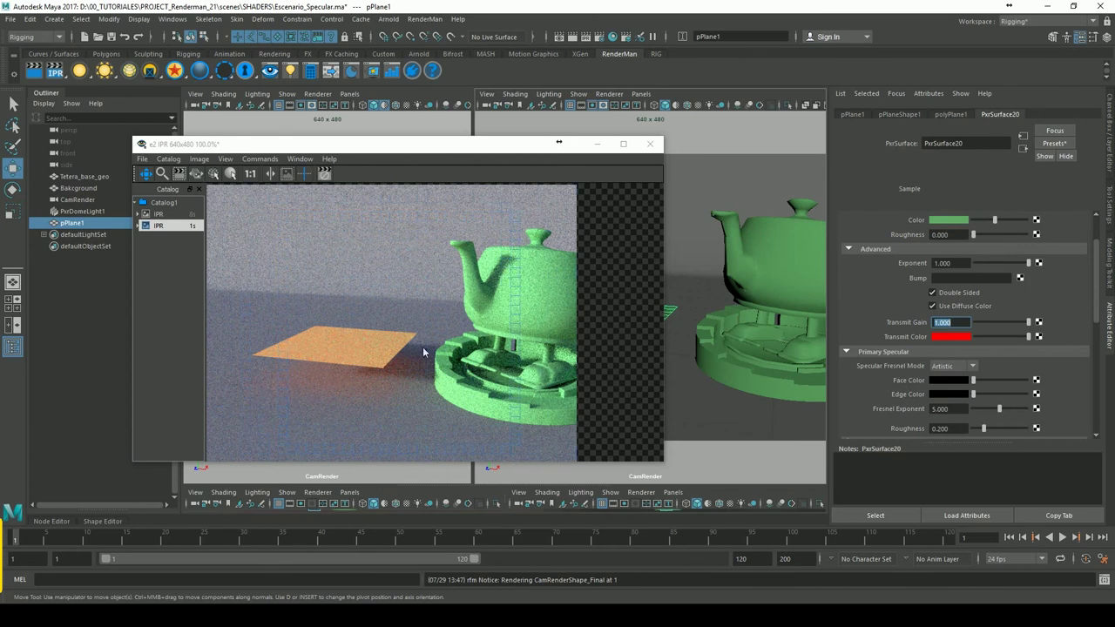
{"action": "type", "text": "0.2"}
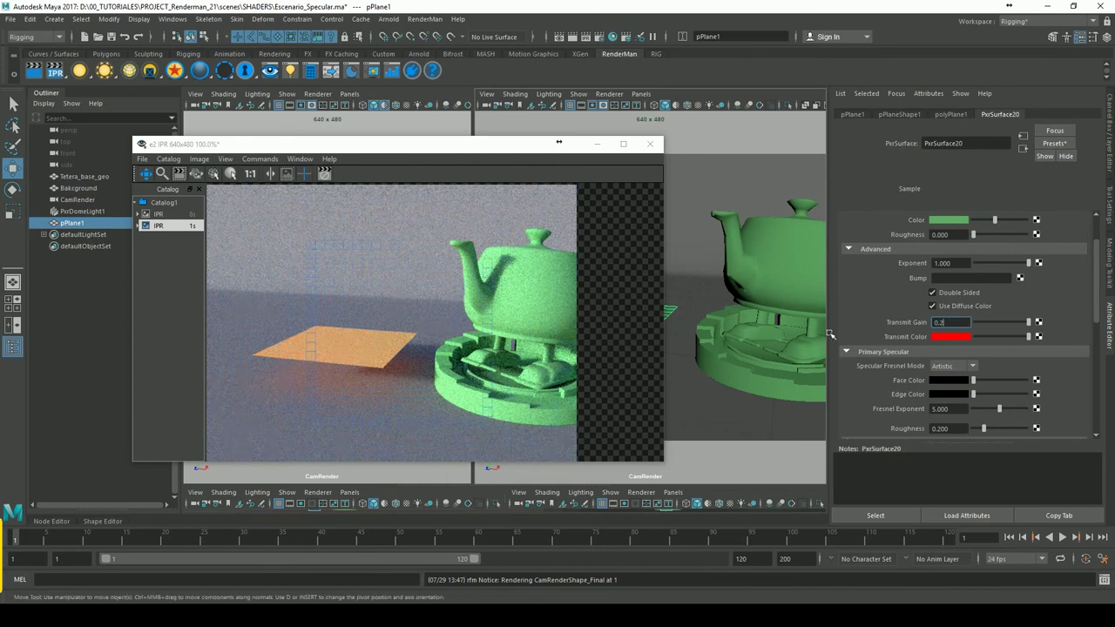
{"action": "key", "text": "Return"}
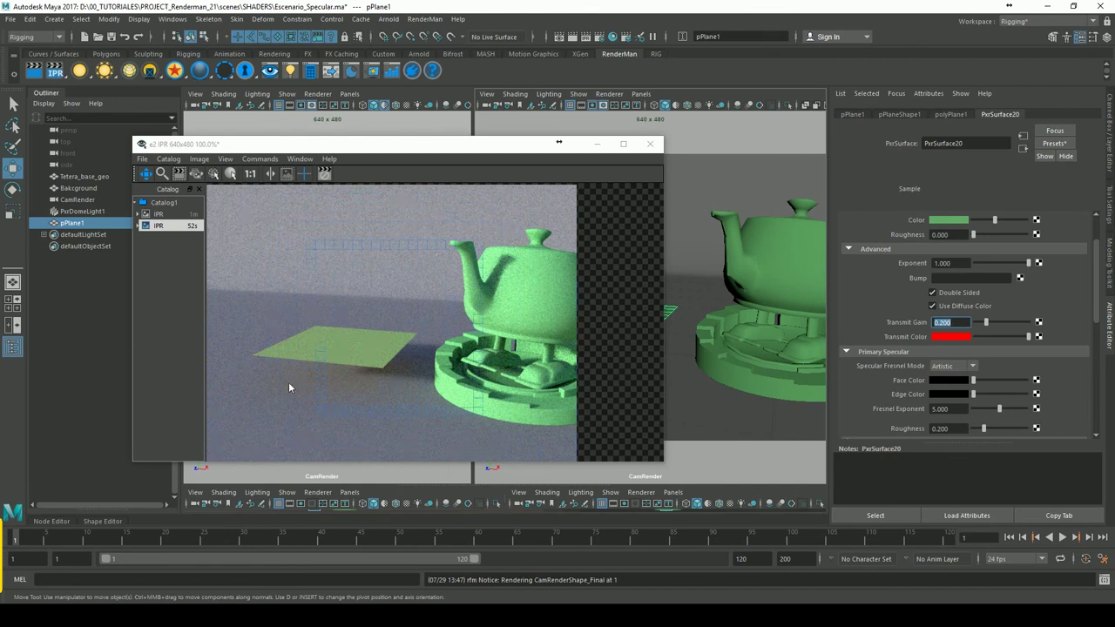
- Set Transmit Color to green, toggle Use Diffuse Color off and on, and set Transmit Gain to 0.663
{"action": "left_click", "coordinate": [958, 336]}
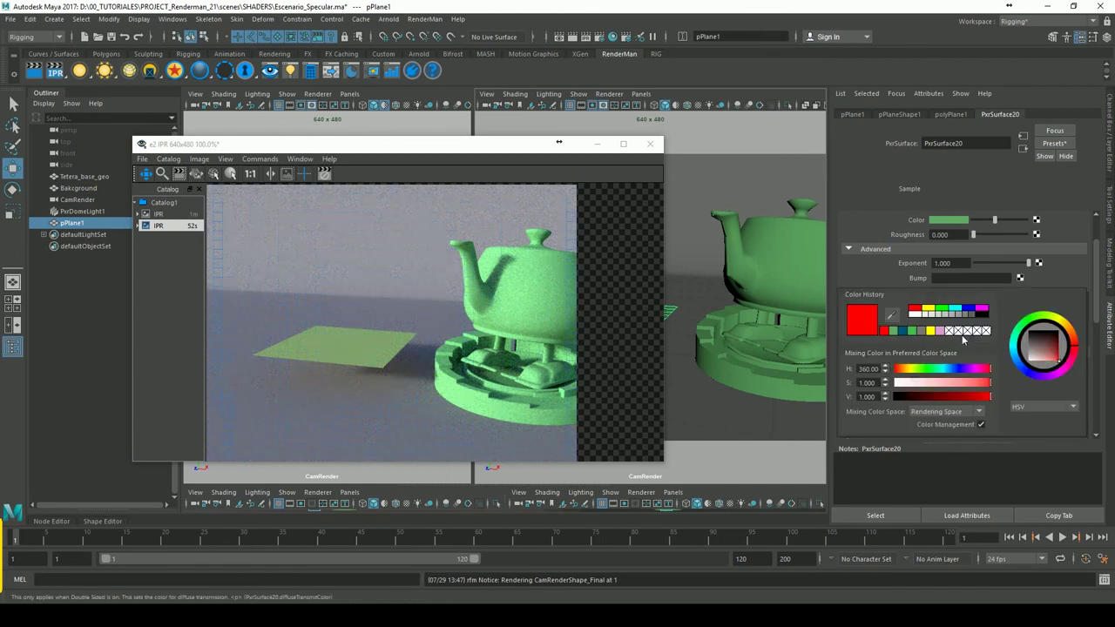
{"action": "left_click", "coordinate": [901, 332]}
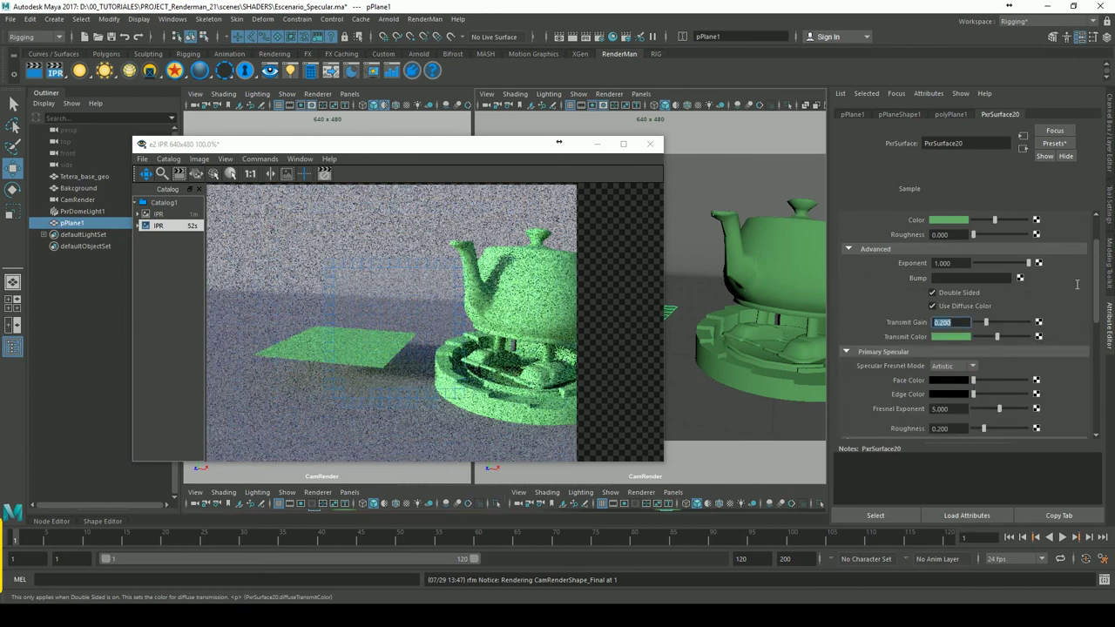
{"action": "left_click", "coordinate": [933, 305]}
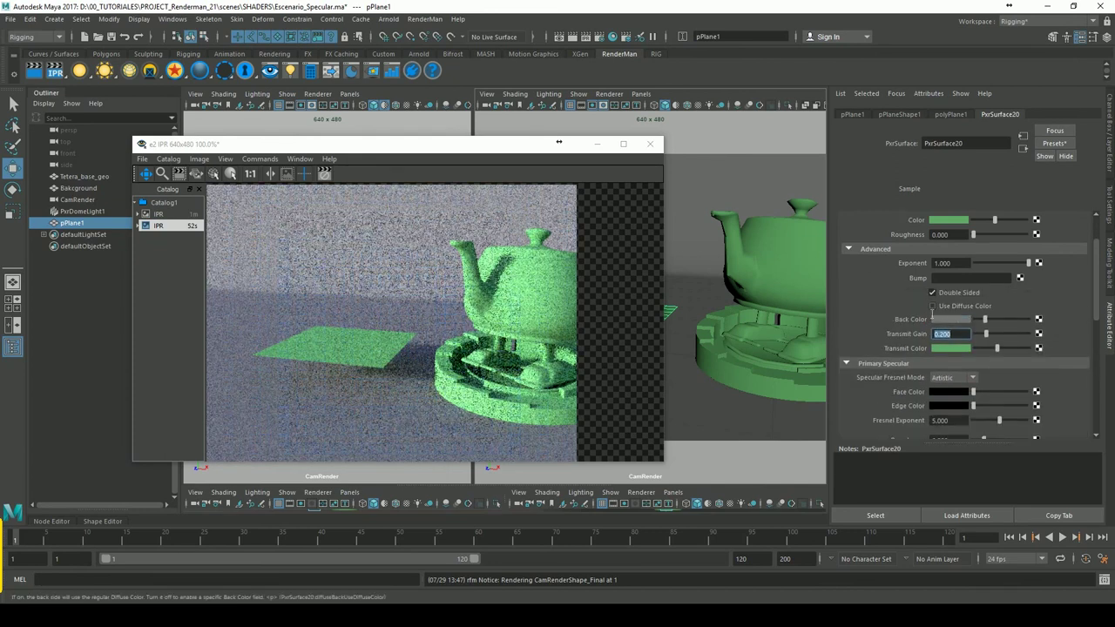
{"action": "left_click", "coordinate": [936, 306]}
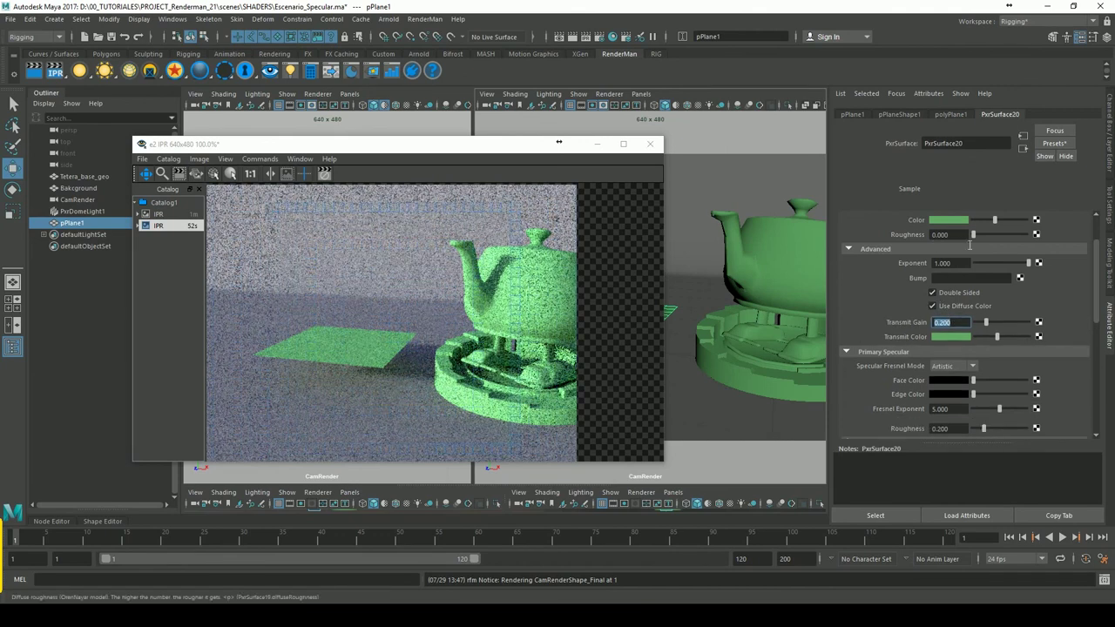
{"action": "left_click_drag", "start_coordinate": [985, 322], "coordinate": [1003, 325]}
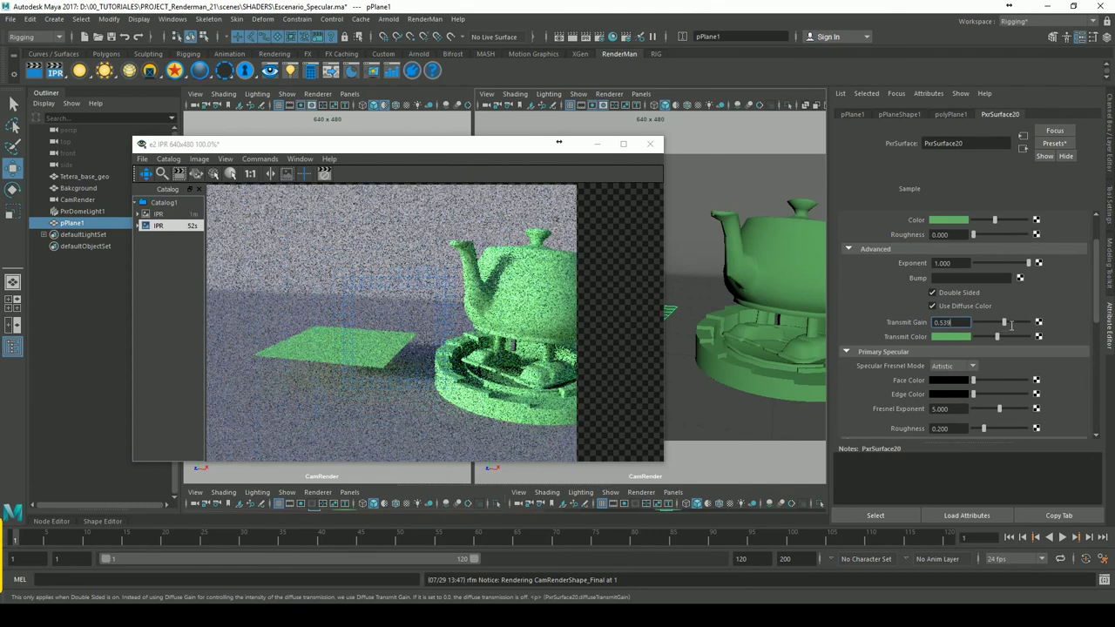
{"action": "type", "text": "0.663"}
{"action": "key", "text": "Return"}
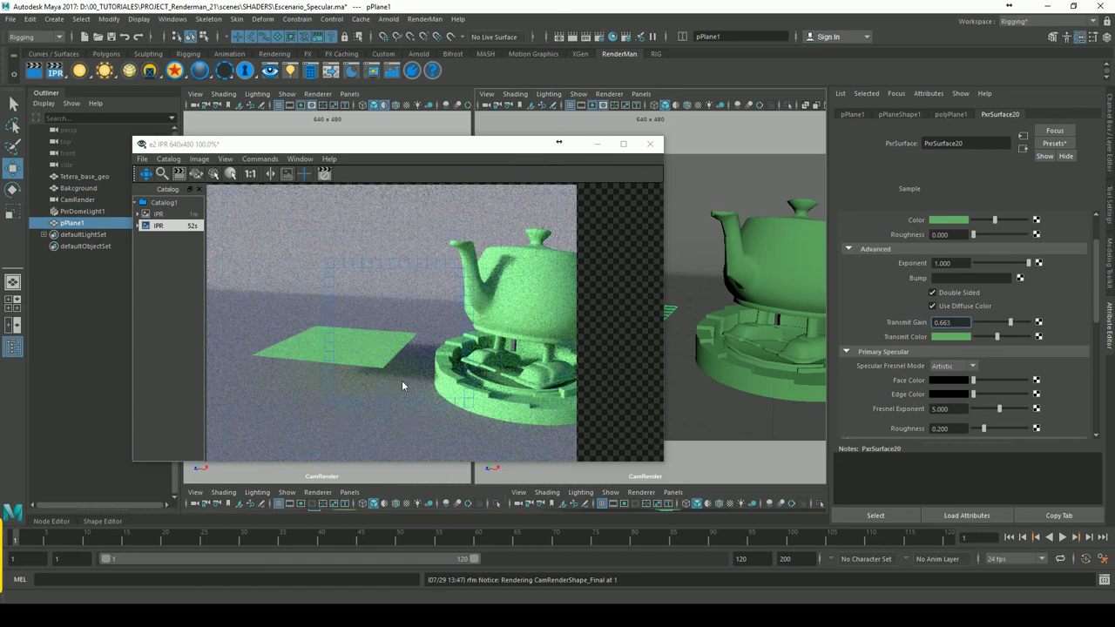
- Close the IPR render window and confirm the closing prompt
{"action": "left_click", "coordinate": [422, 404]}
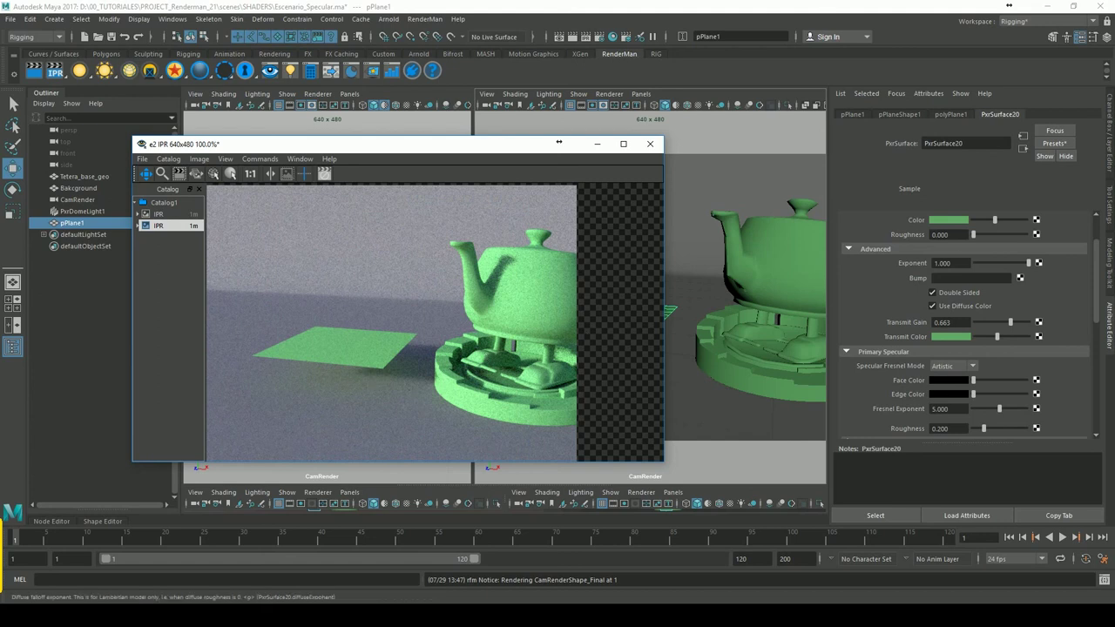
{"action": "left_click_drag", "start_coordinate": [1093, 293], "coordinate": [1096, 258]}
{"action": "scroll", "coordinate": [1014, 331], "scroll_direction": "down", "scroll_amount": 2}
{"action": "scroll", "coordinate": [1014, 331], "scroll_direction": "down", "scroll_amount": 2}
{"action": "scroll", "coordinate": [1014, 331], "scroll_direction": "down", "scroll_amount": 2}
{"action": "scroll", "coordinate": [1014, 331], "scroll_direction": "down", "scroll_amount": 2}
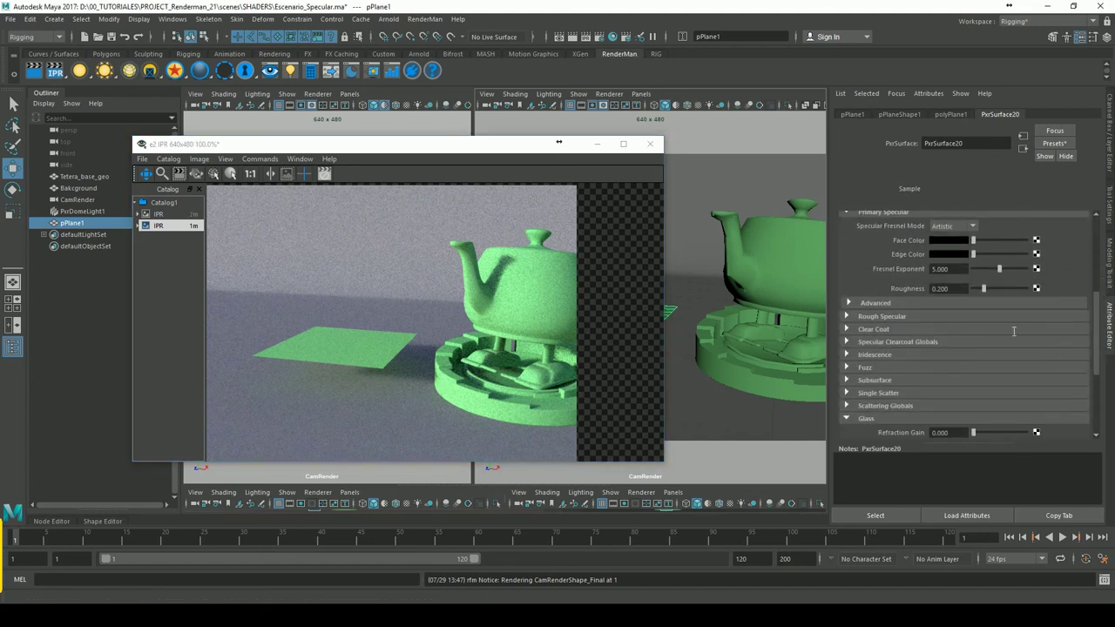
{"action": "left_click", "coordinate": [649, 144]}
{"action": "left_click", "coordinate": [586, 328]}
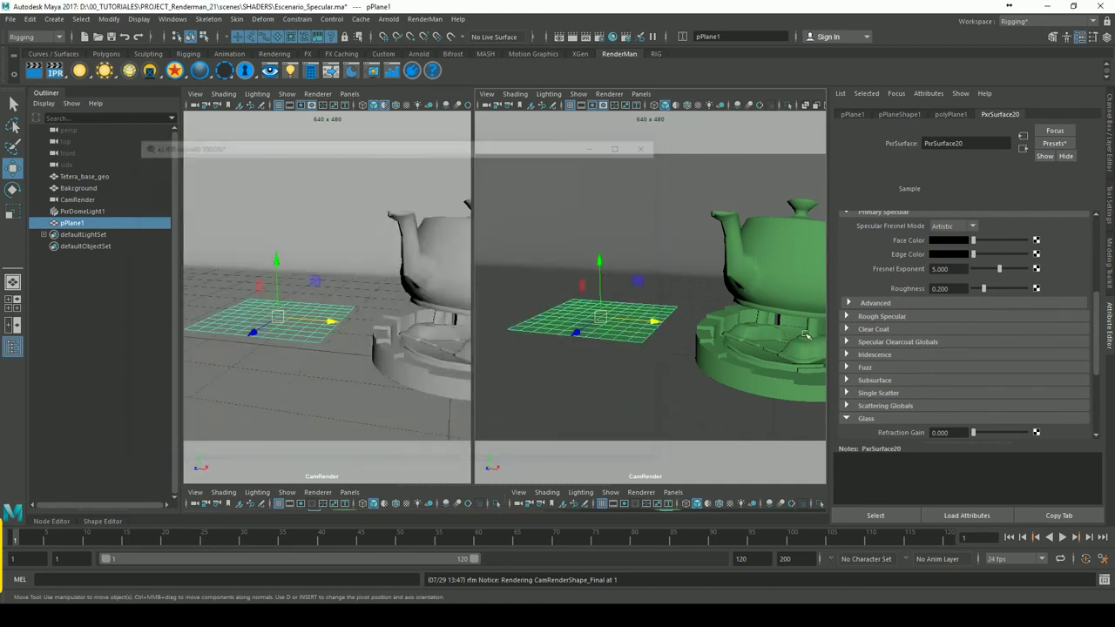